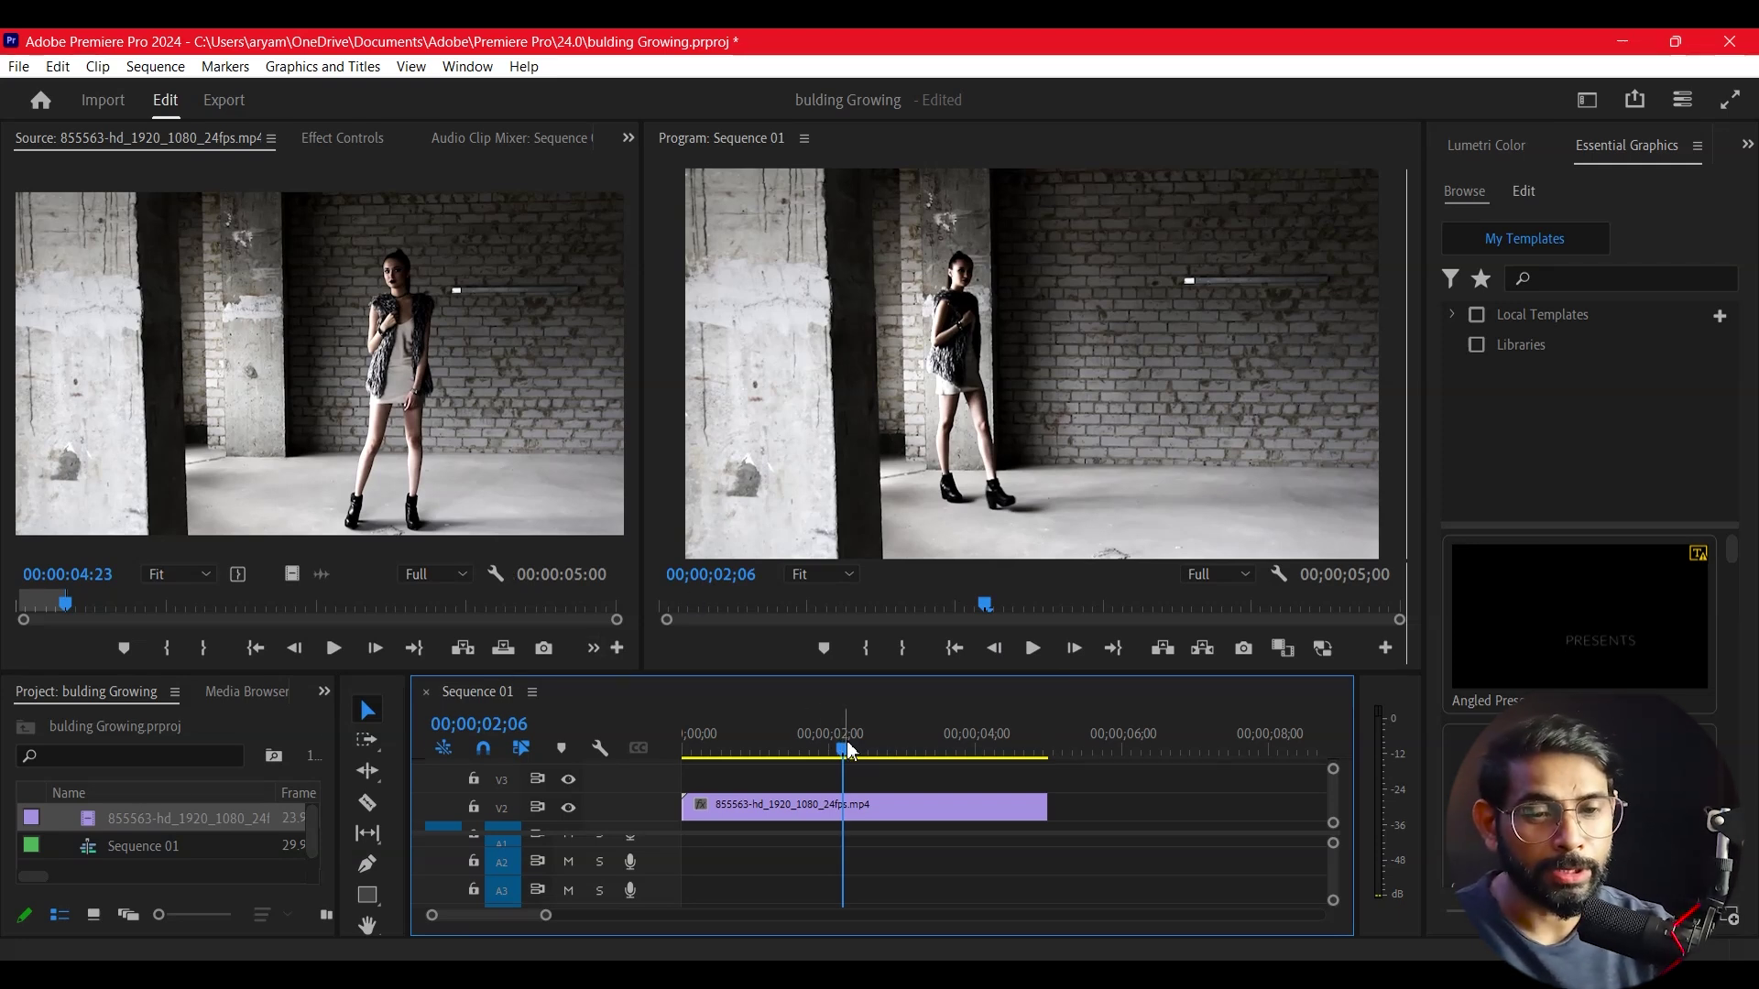
Step: Play the sequence from its start, then export the frame at 00;00;01;18 as a still imported into the project
key(Home)
key(space)
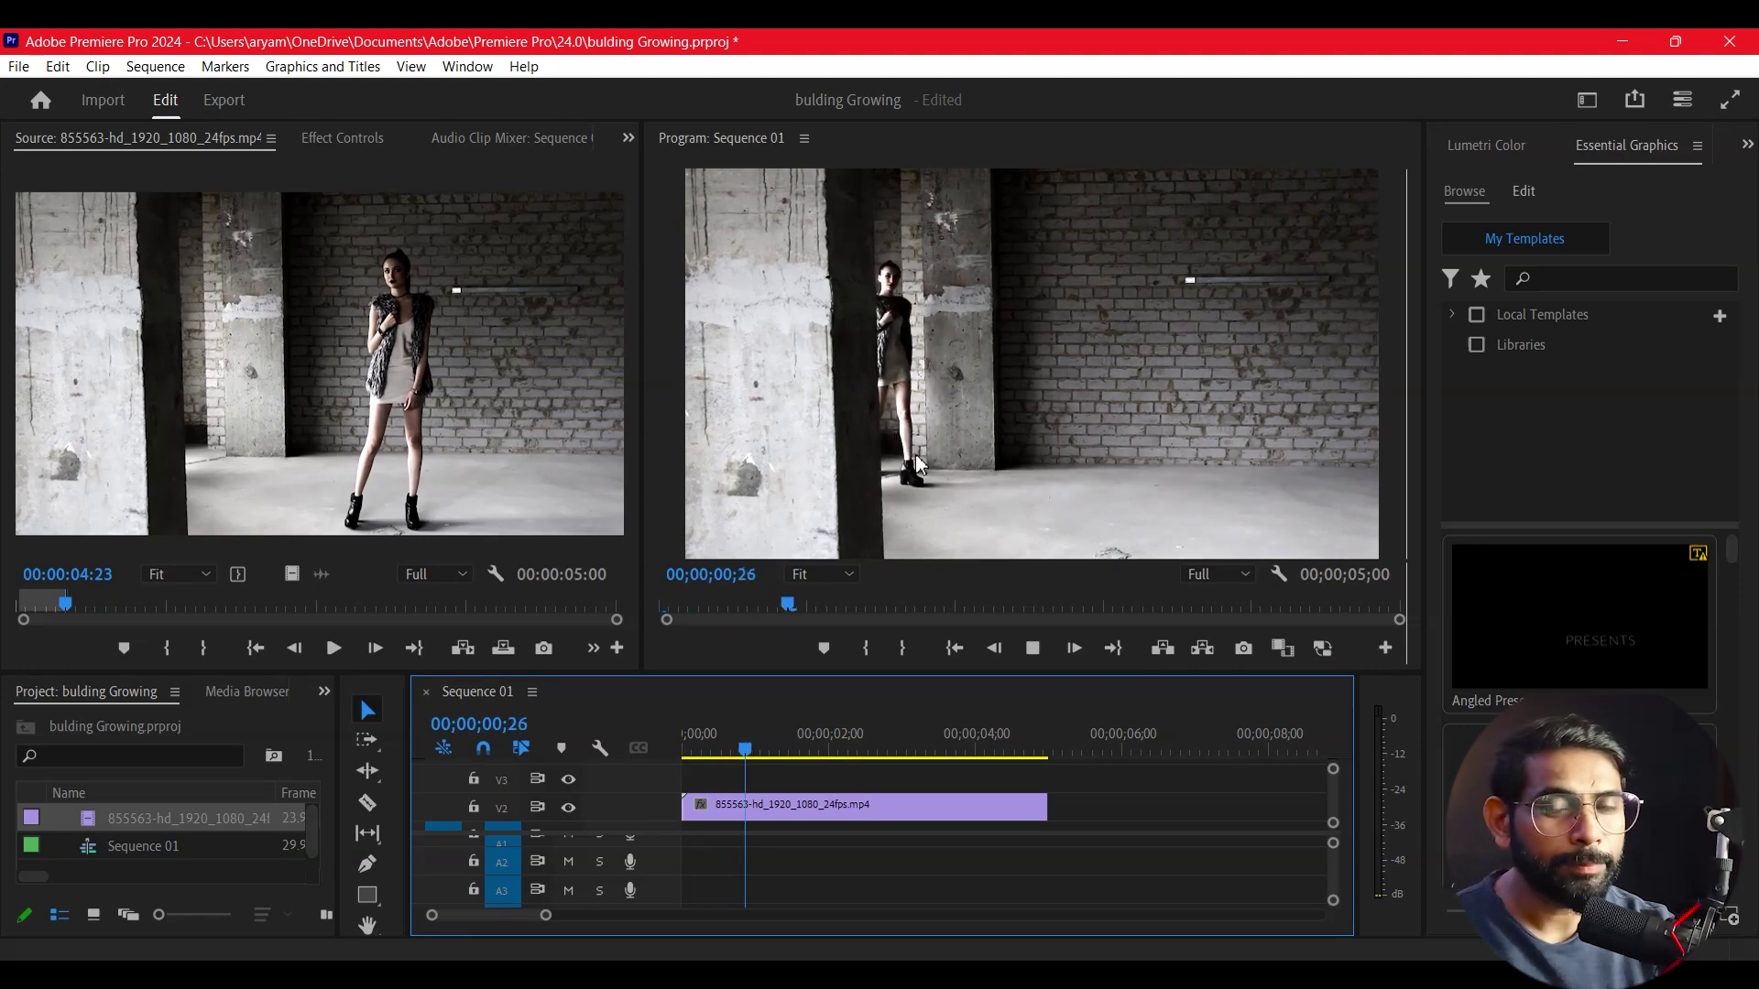
key(space)
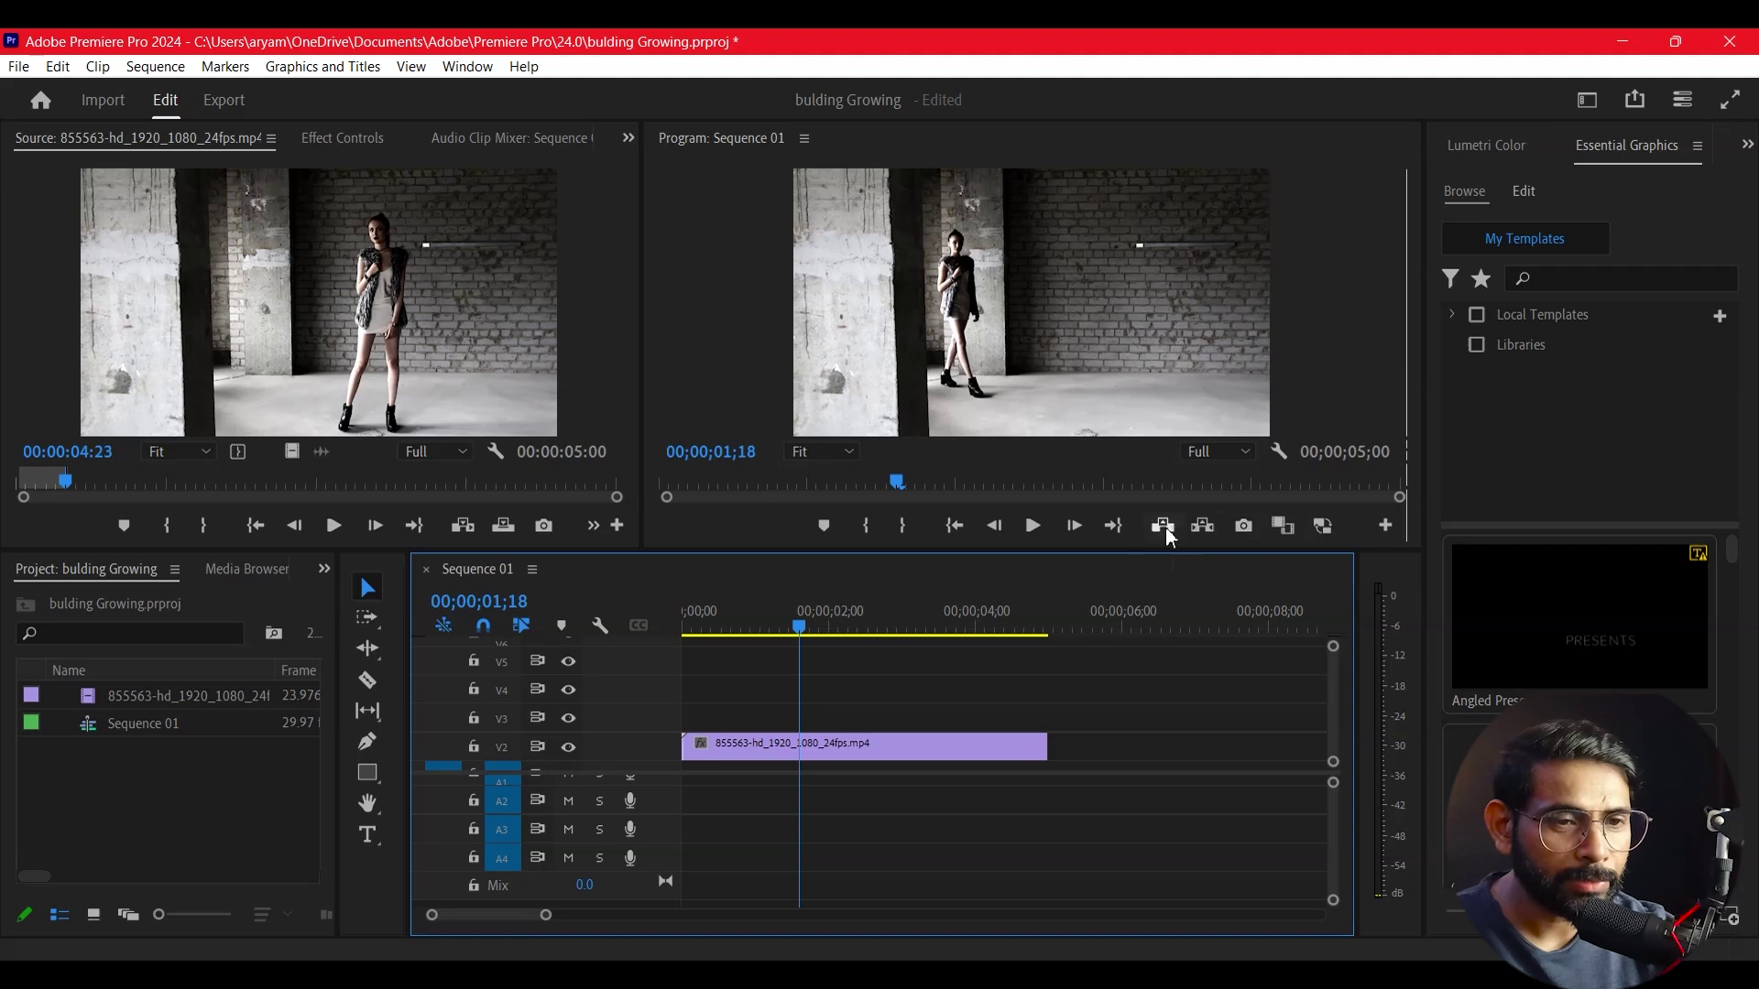
click(1241, 526)
click(932, 582)
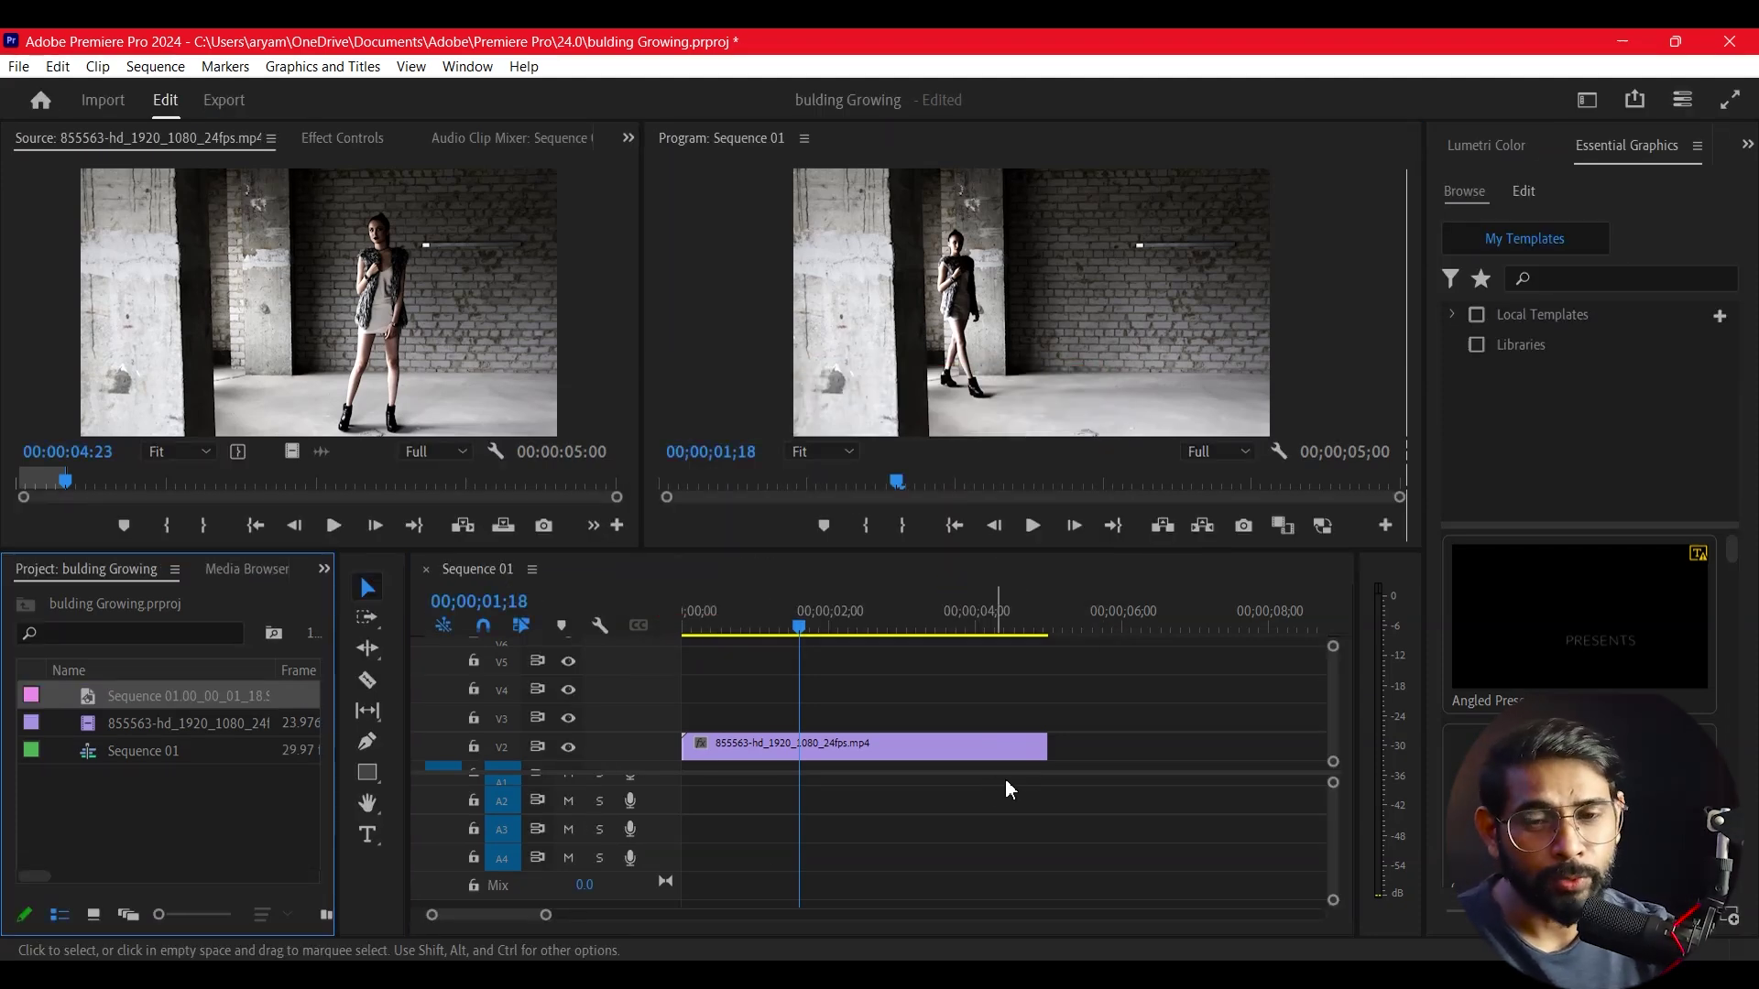
Step: Place the exported still on V3 at the playhead and trim its end to match the end of the video clip
drag(96, 700, 807, 722)
drag(1160, 719, 1046, 719)
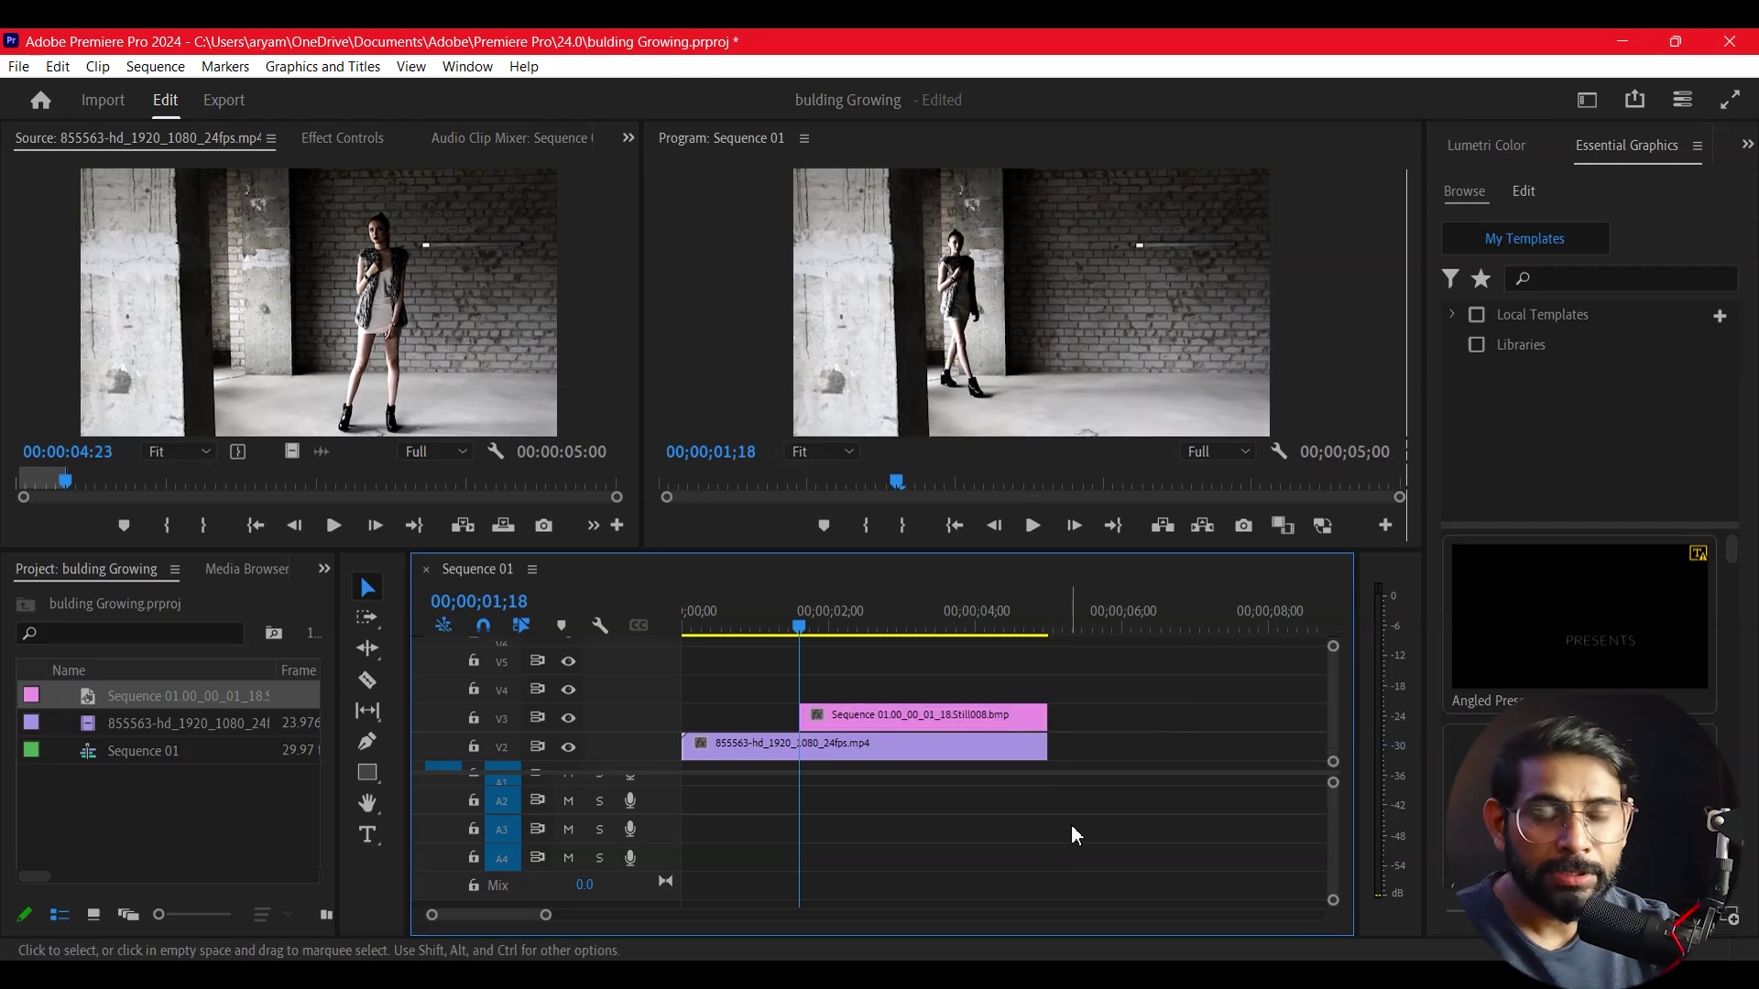
click(854, 714)
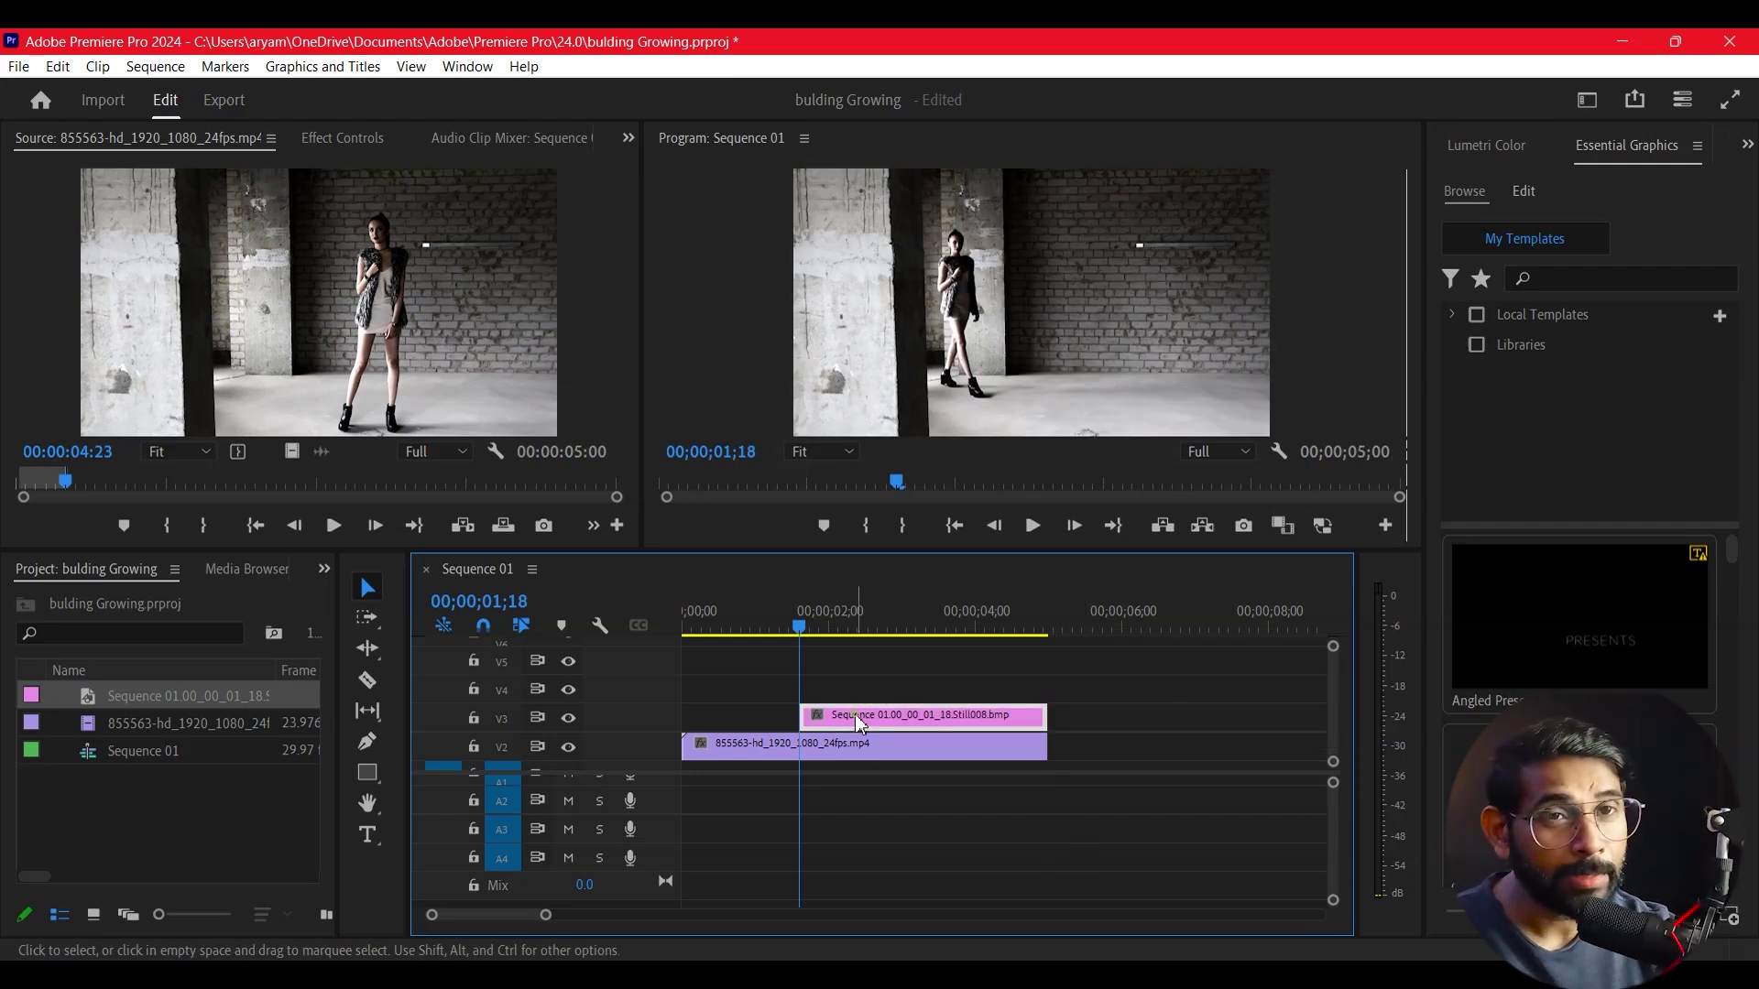
mouse_move(1044, 716)
mouse_down()
mouse_move(865, 697)
mouse_move(1047, 716)
mouse_up()
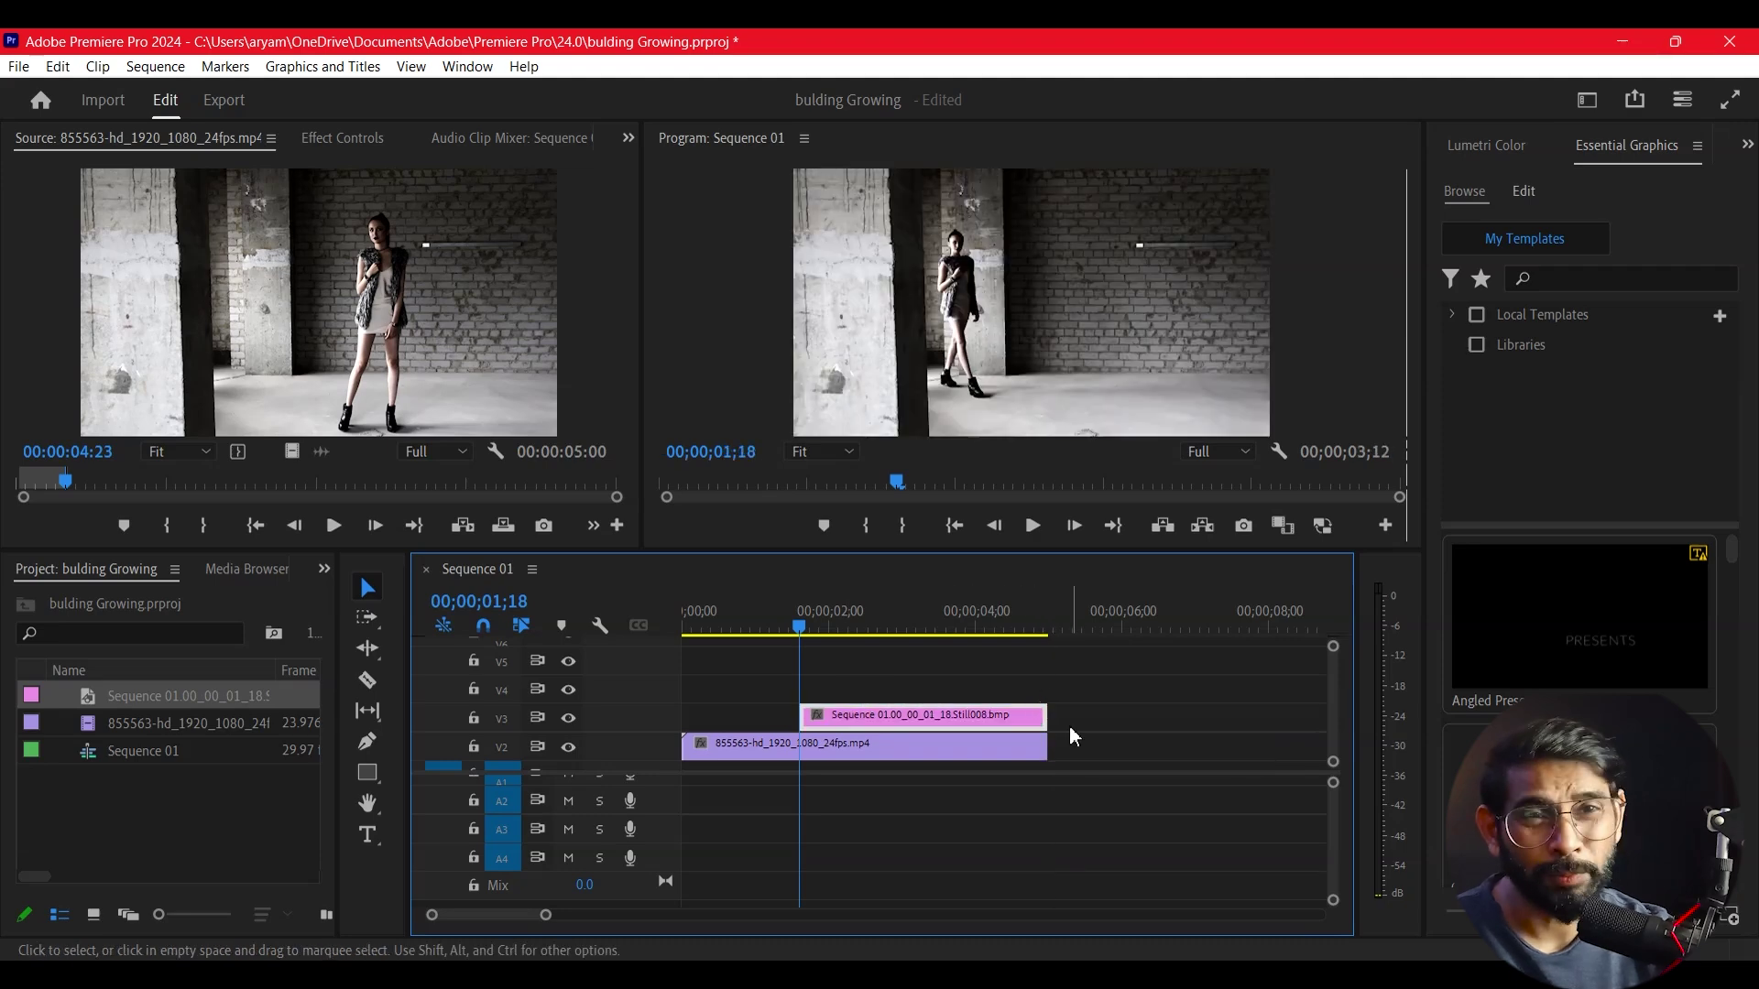
Step: Open the V3 still in Photoshop as the only open document and remove its background
right_click(900, 723)
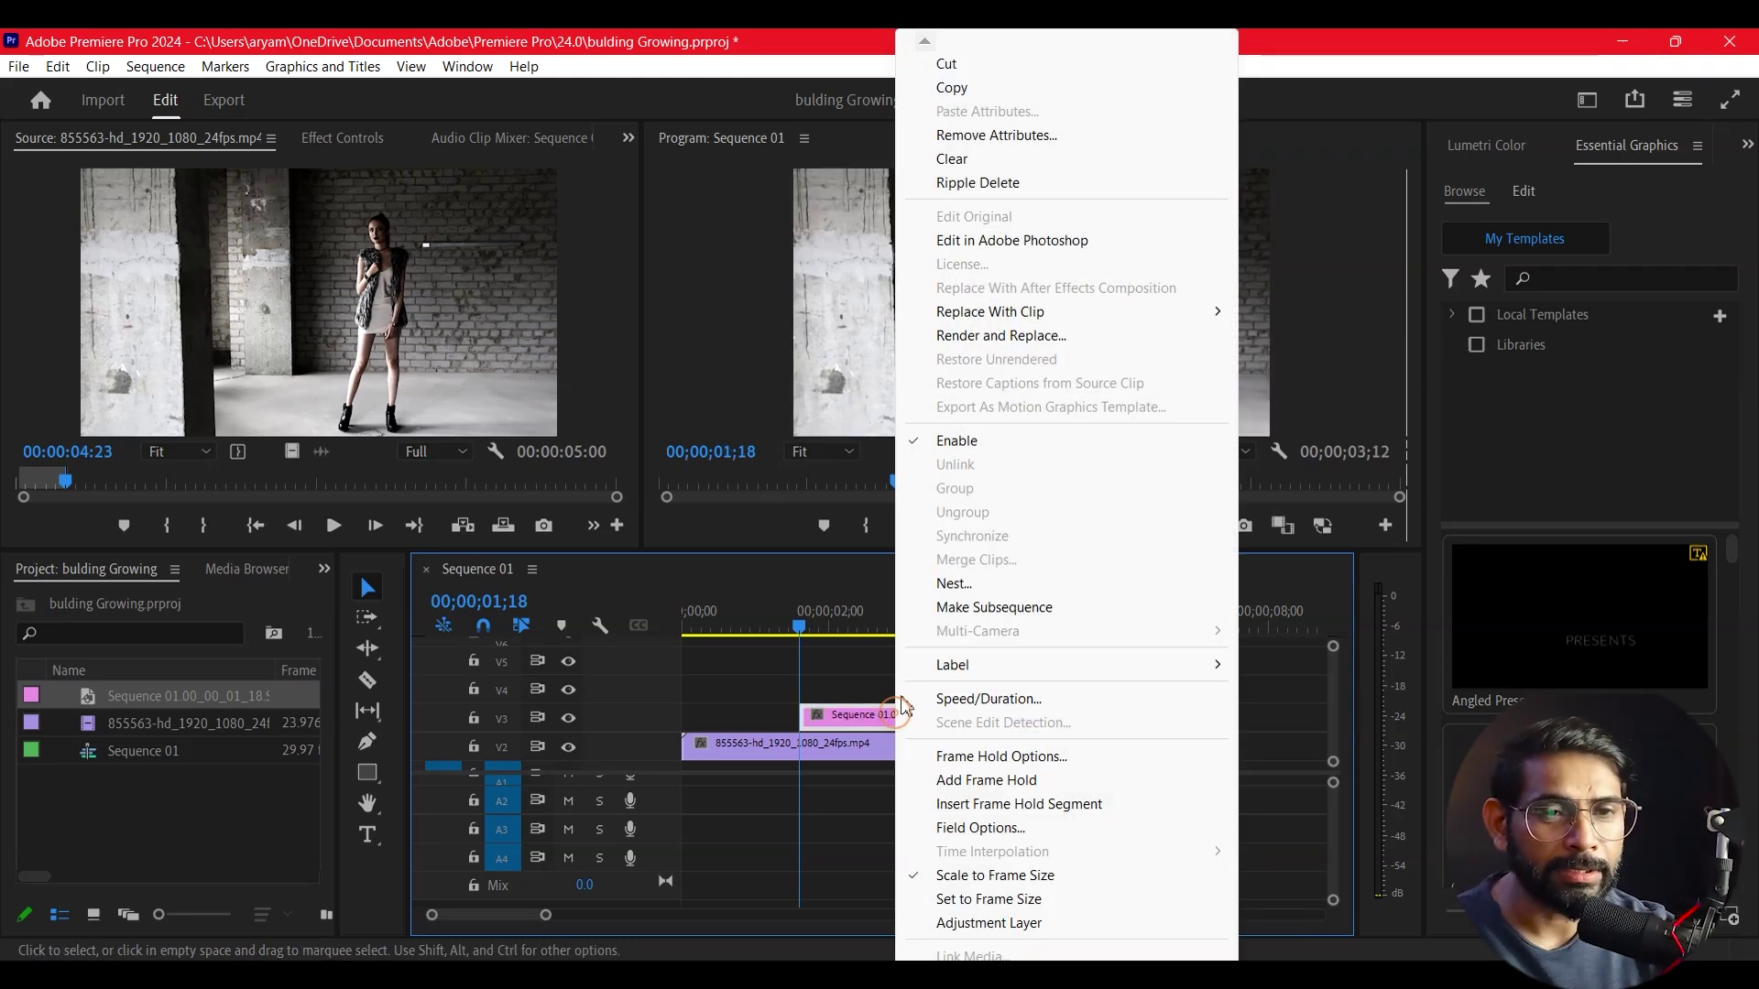
click(1030, 241)
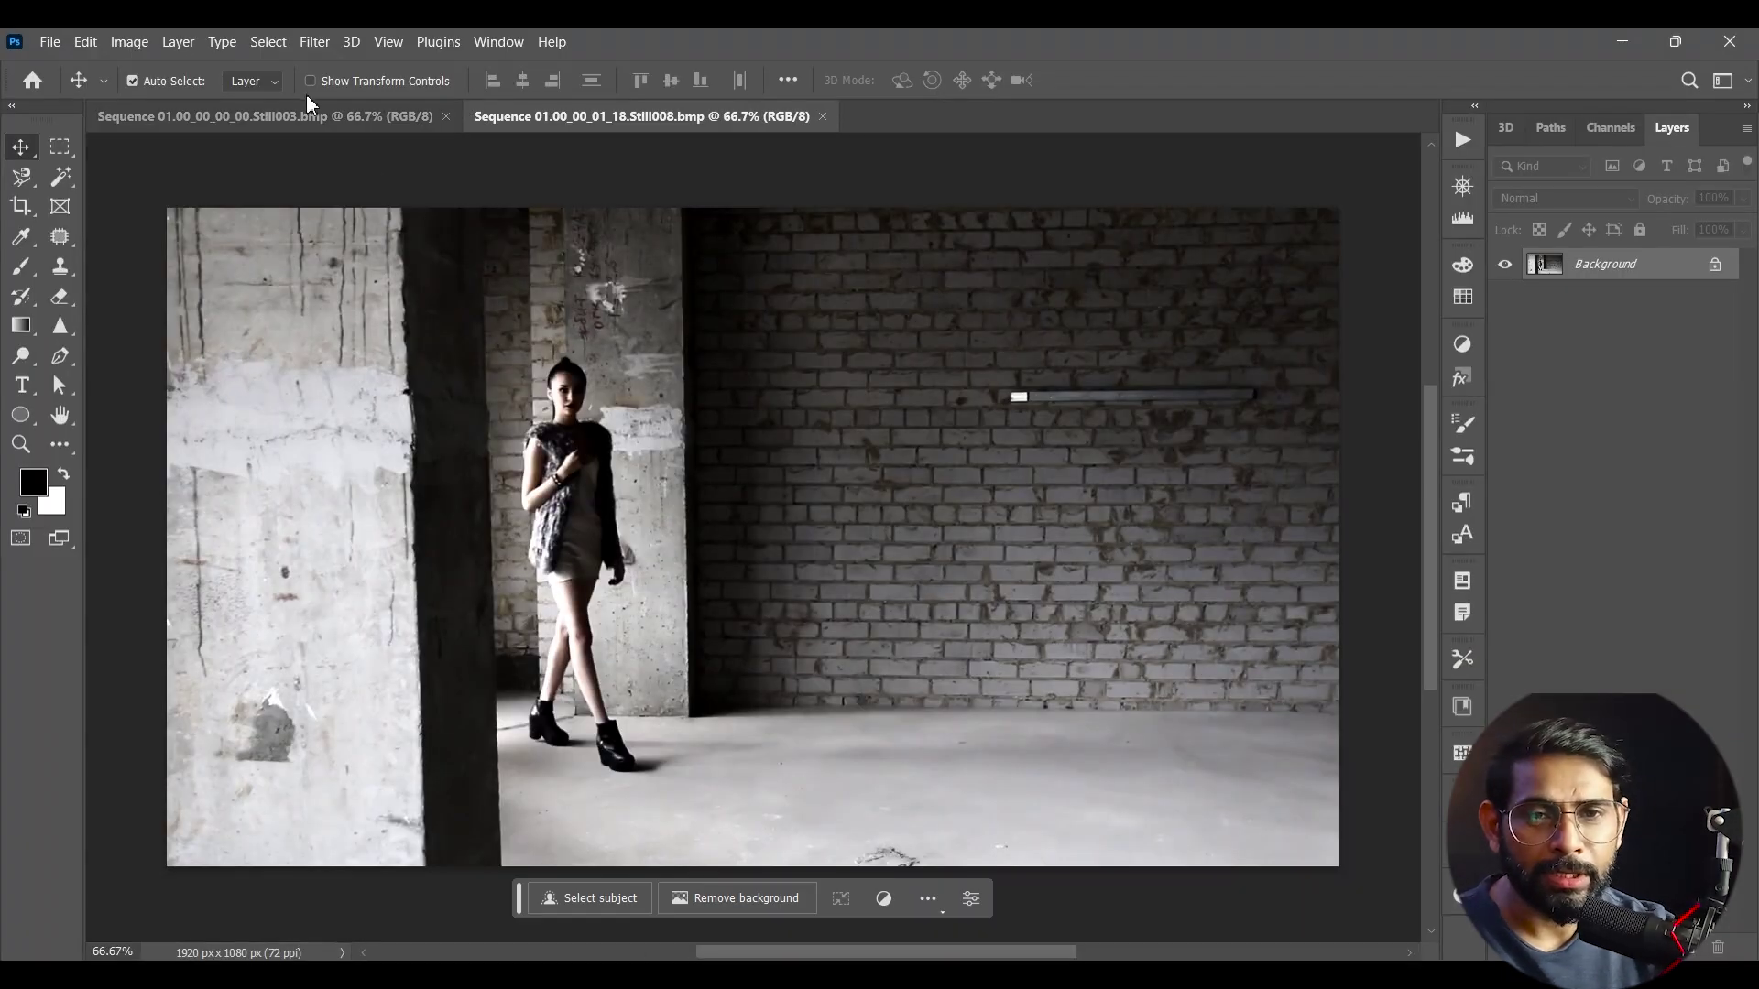
click(445, 116)
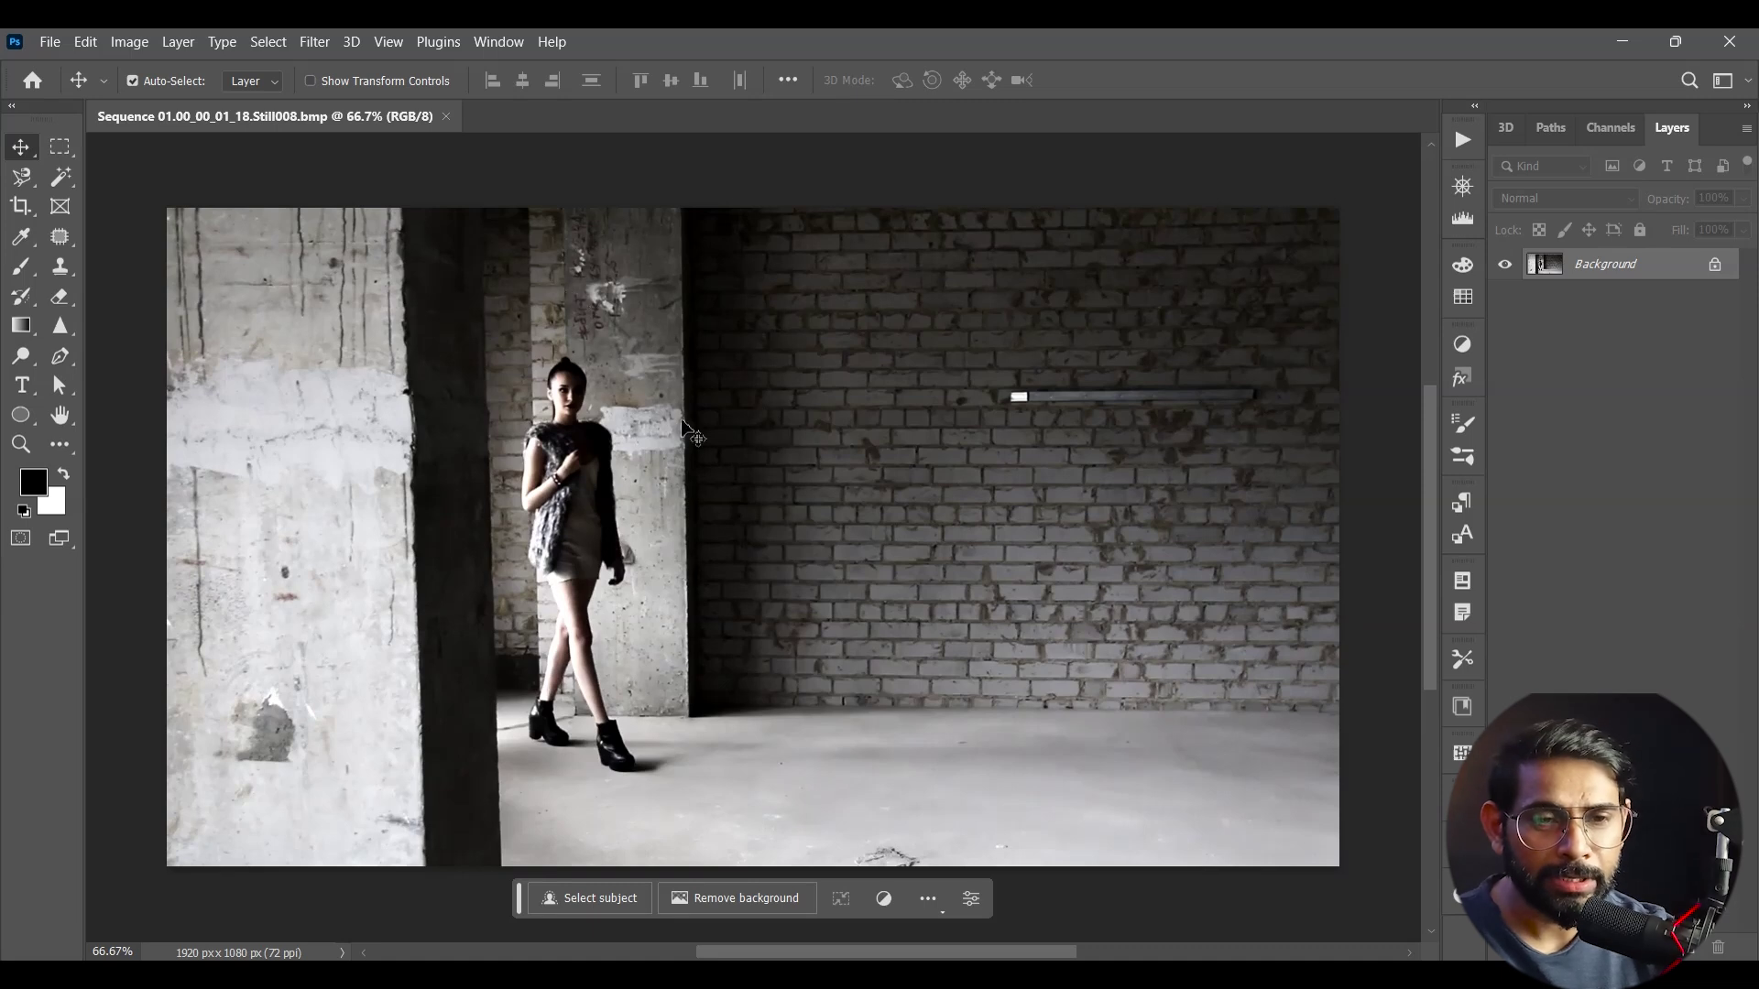
click(790, 905)
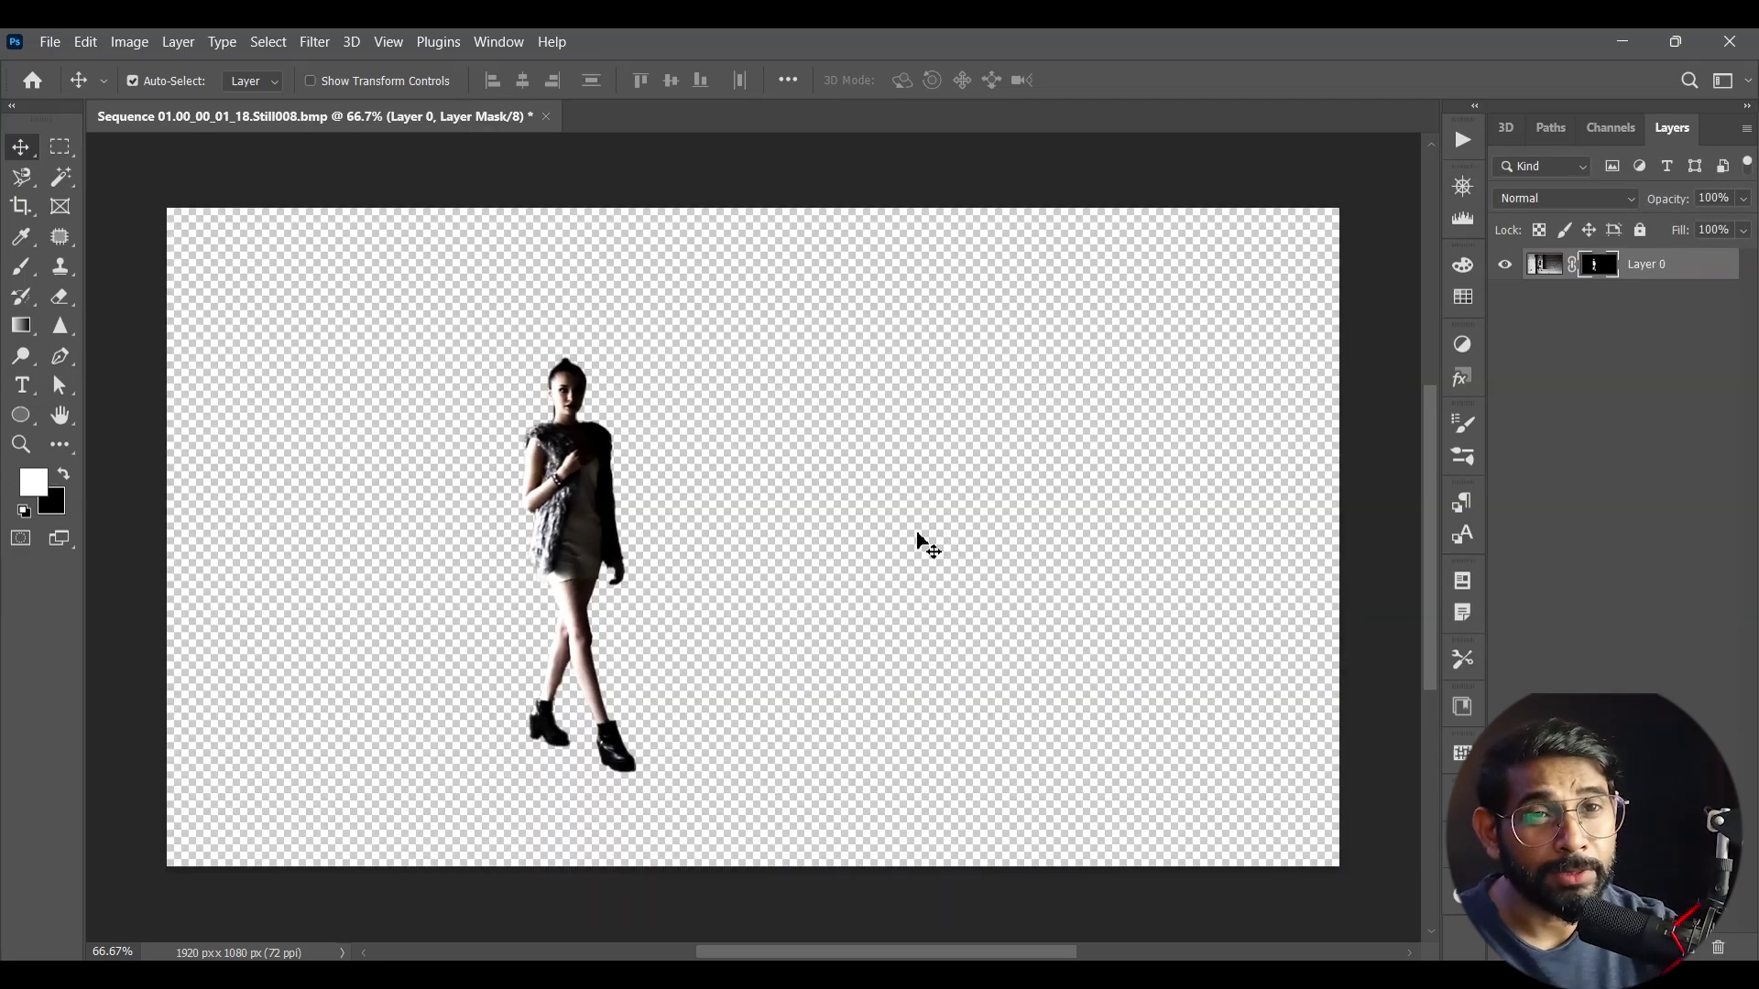
drag(927, 546, 831, 534)
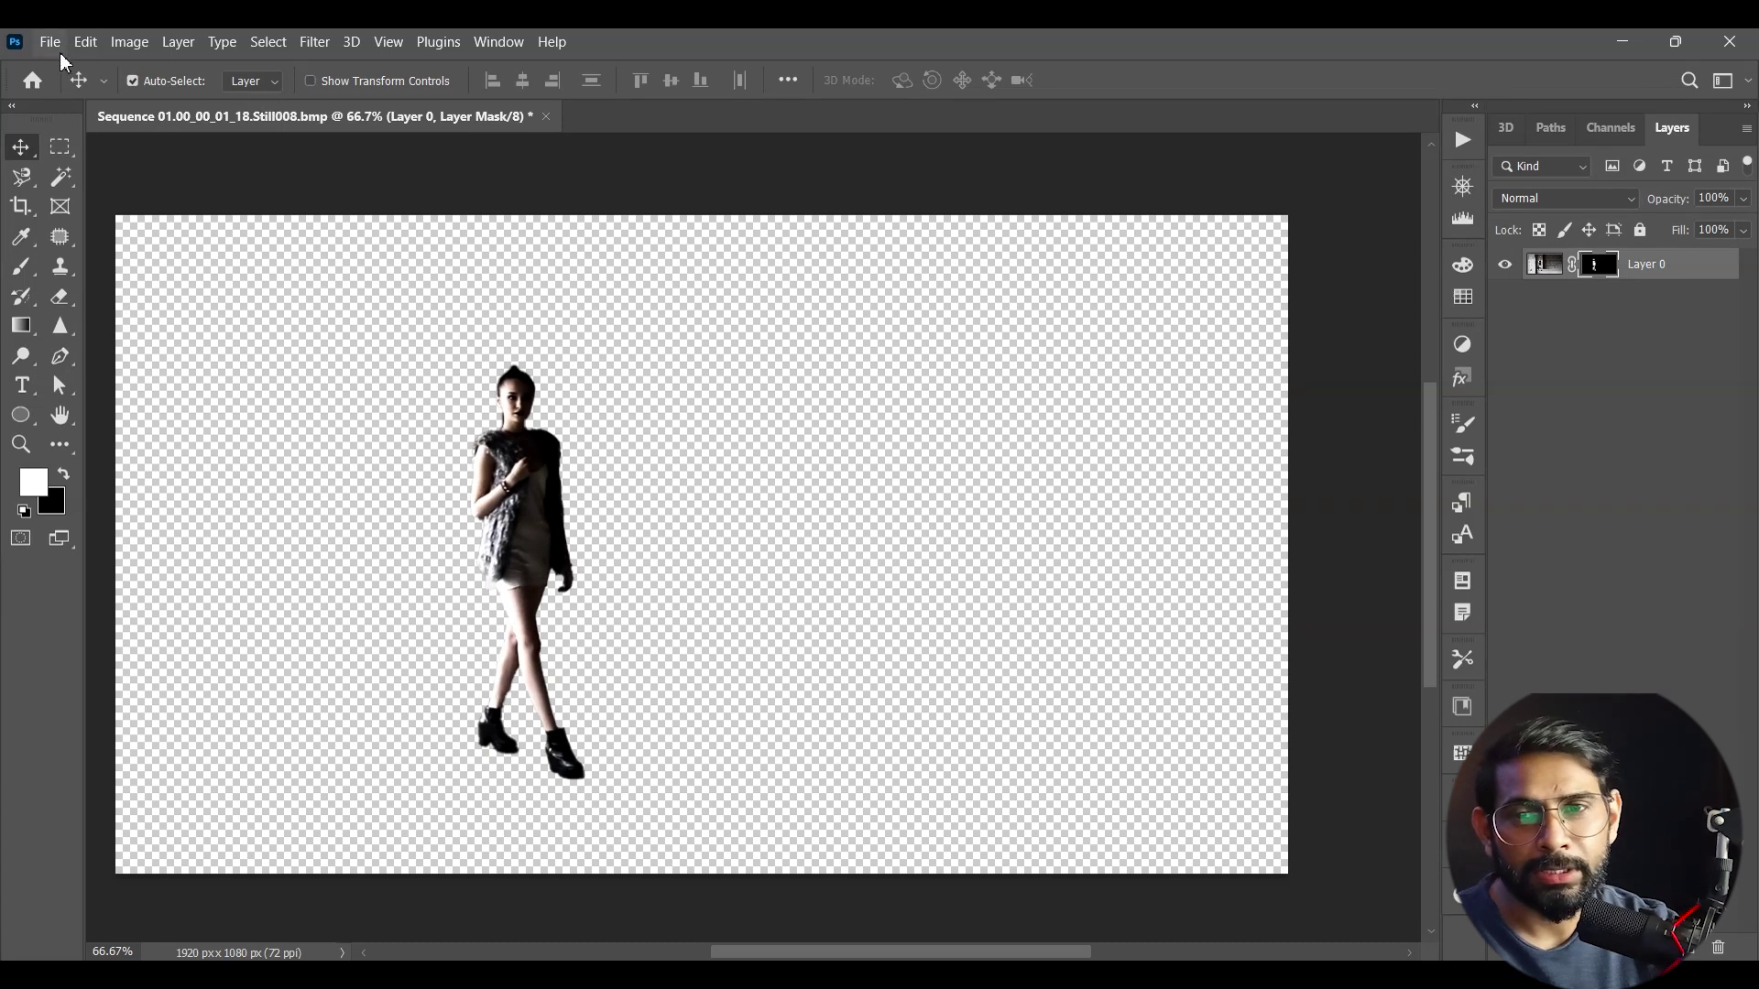
Step: Export the cutout of the woman as a PNG named s1 to the Desktop
click(52, 43)
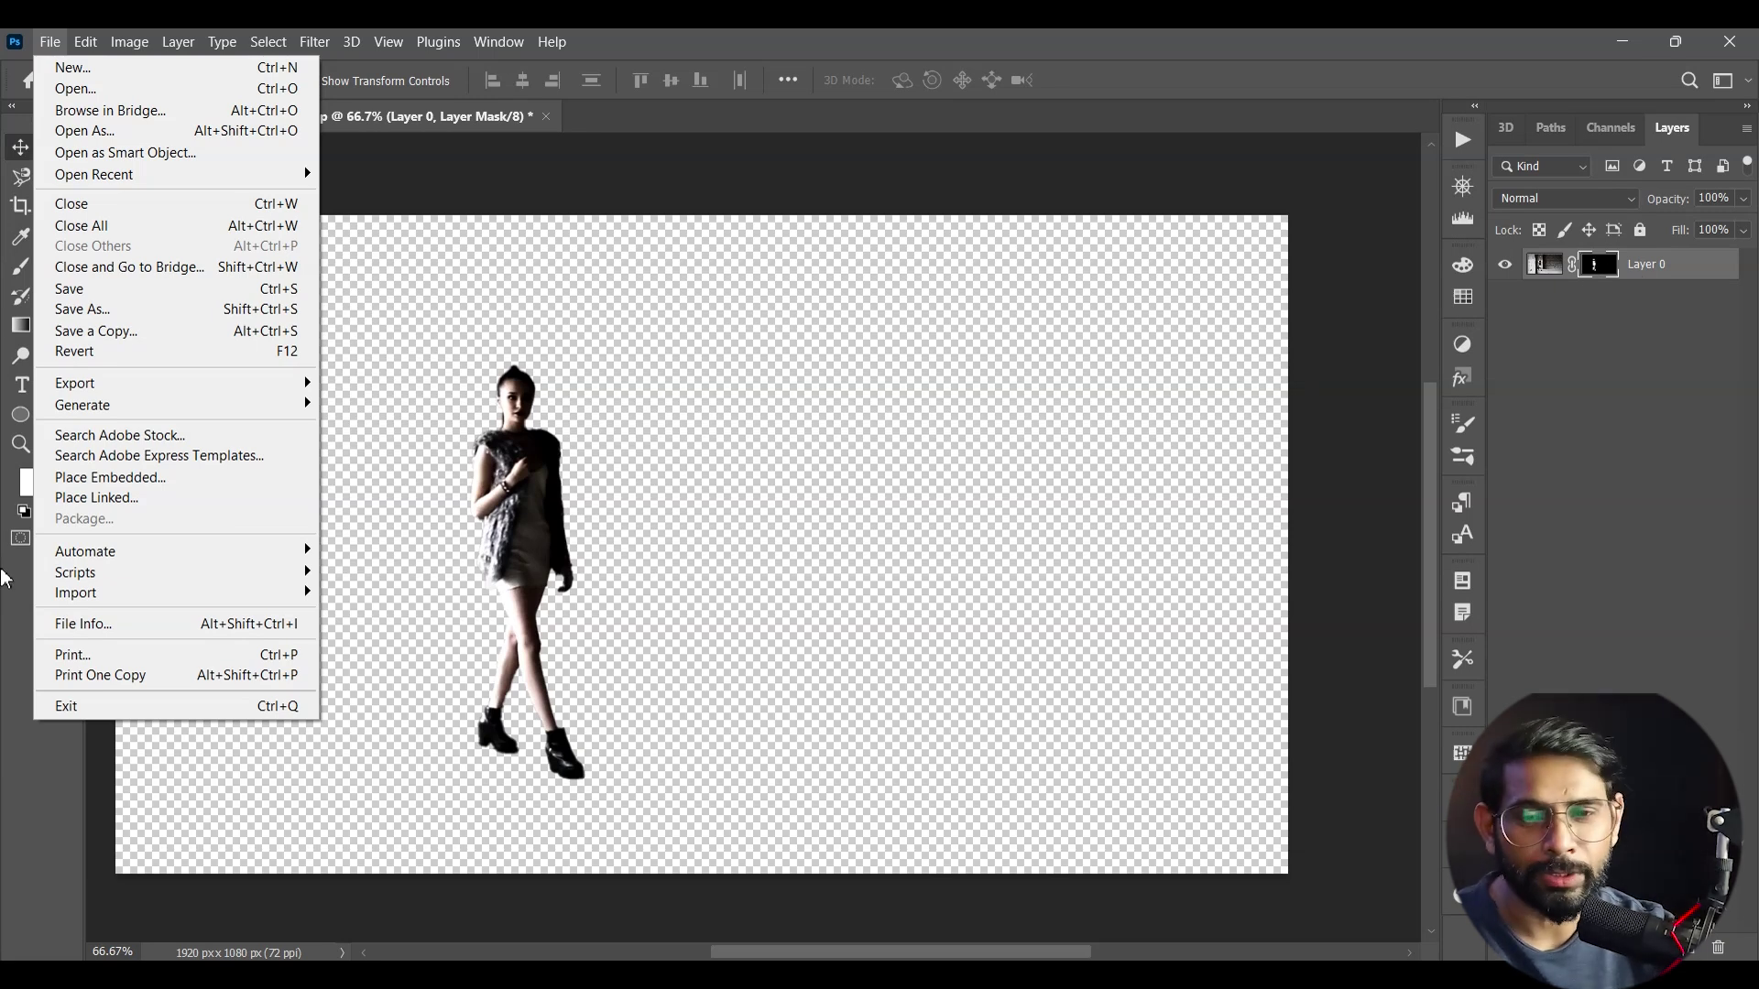
click(203, 383)
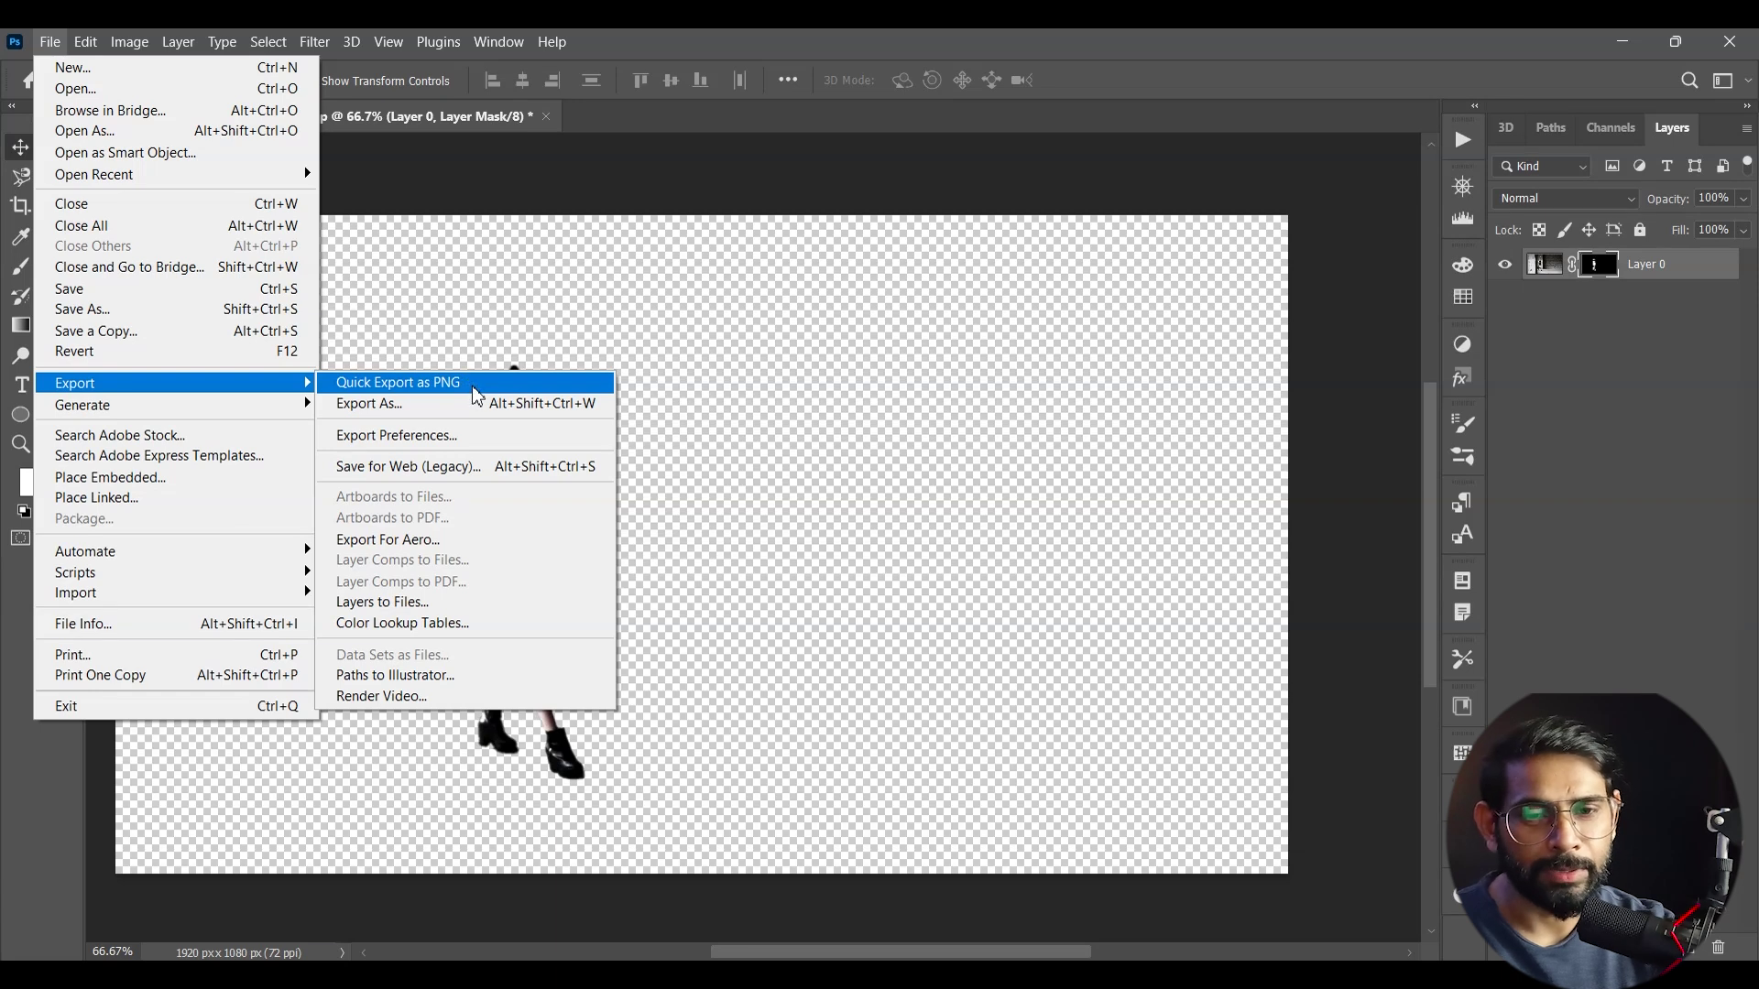
click(475, 386)
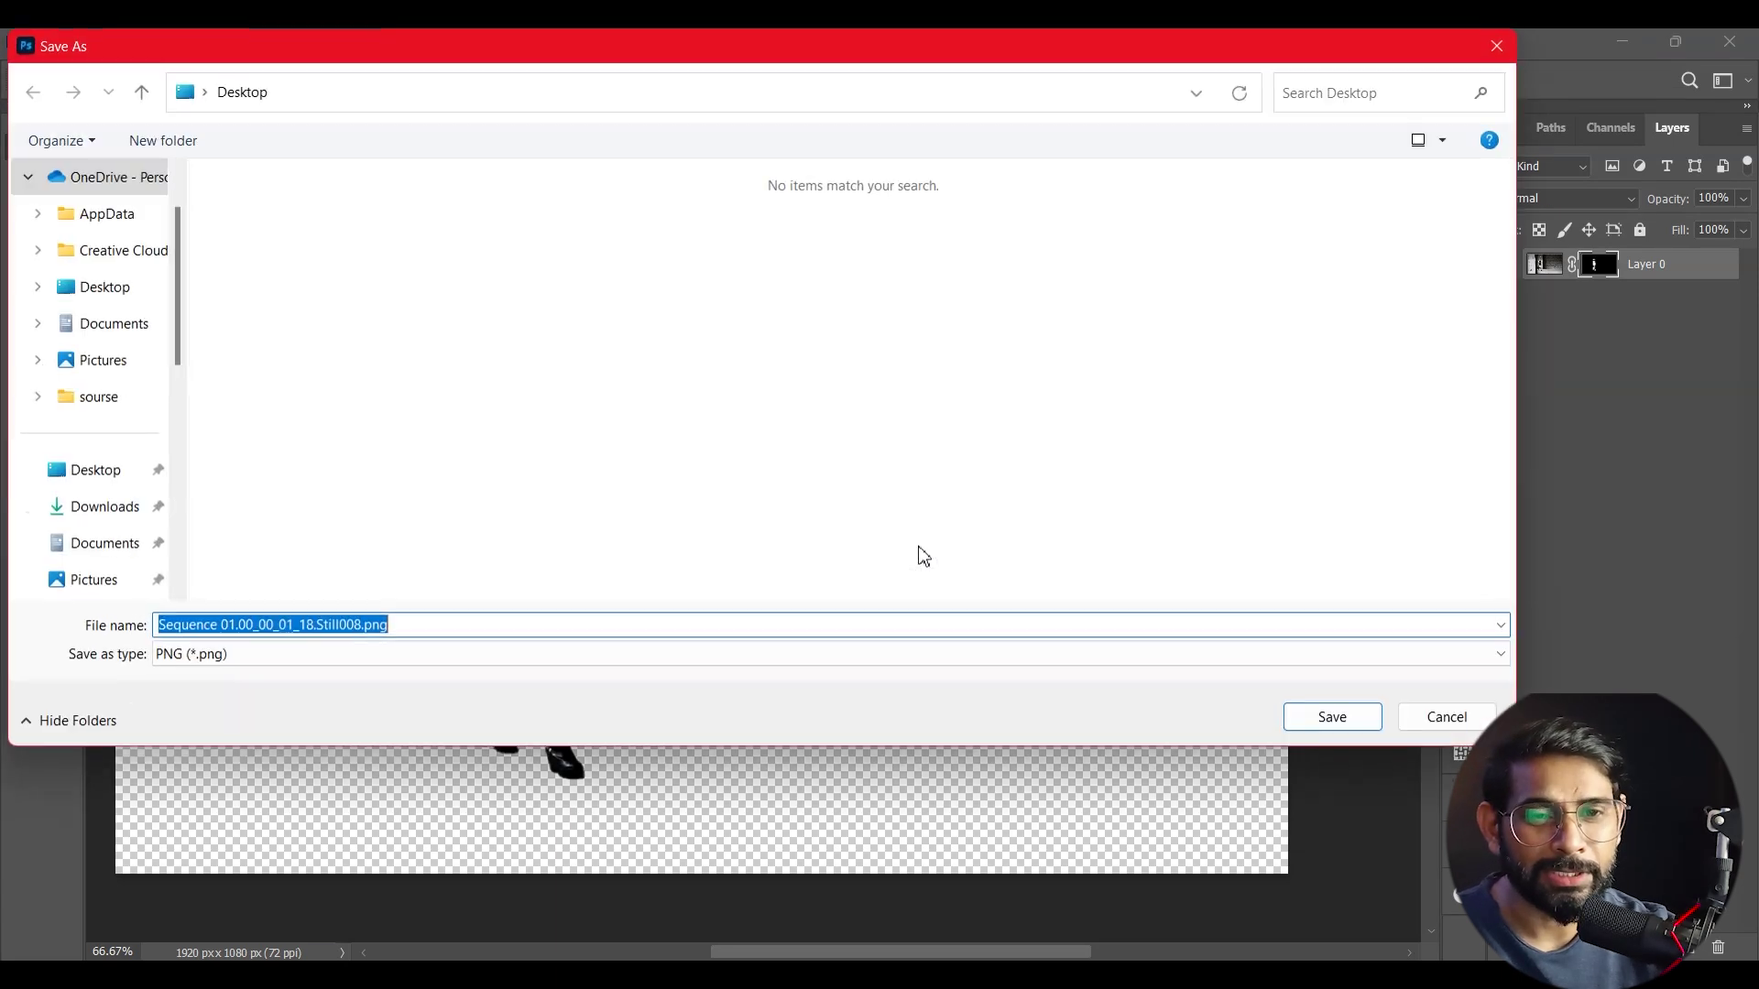
click(120, 285)
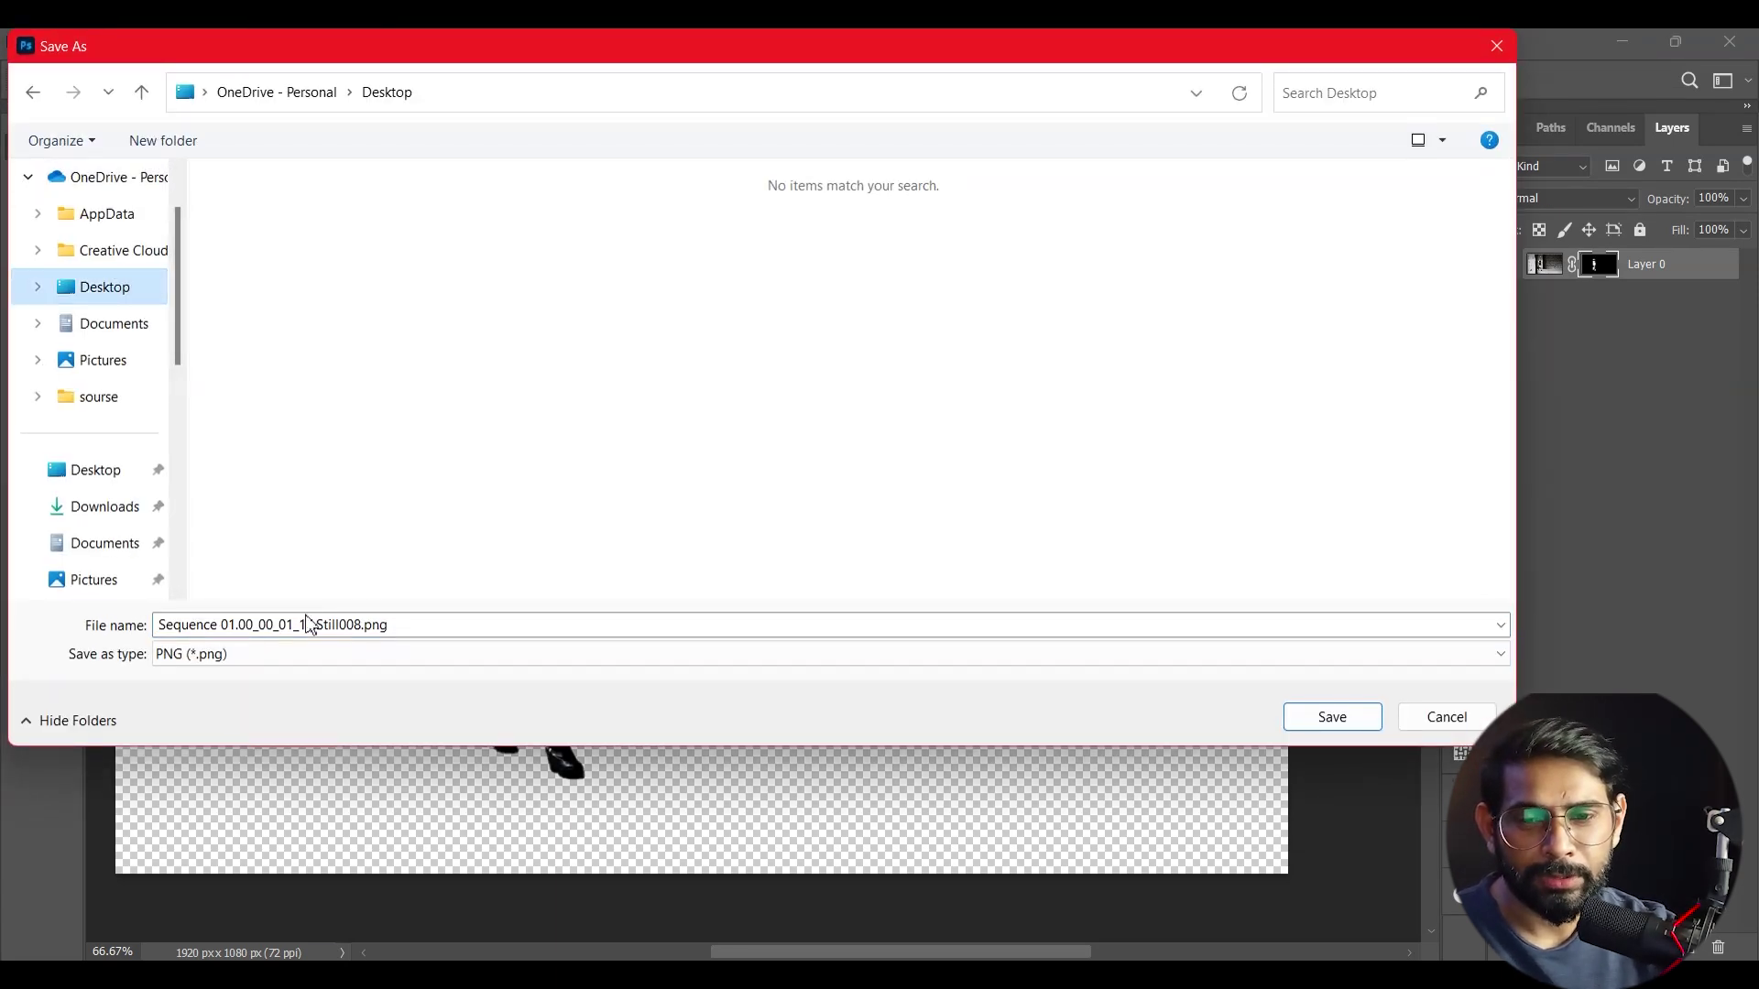
double_click(431, 625)
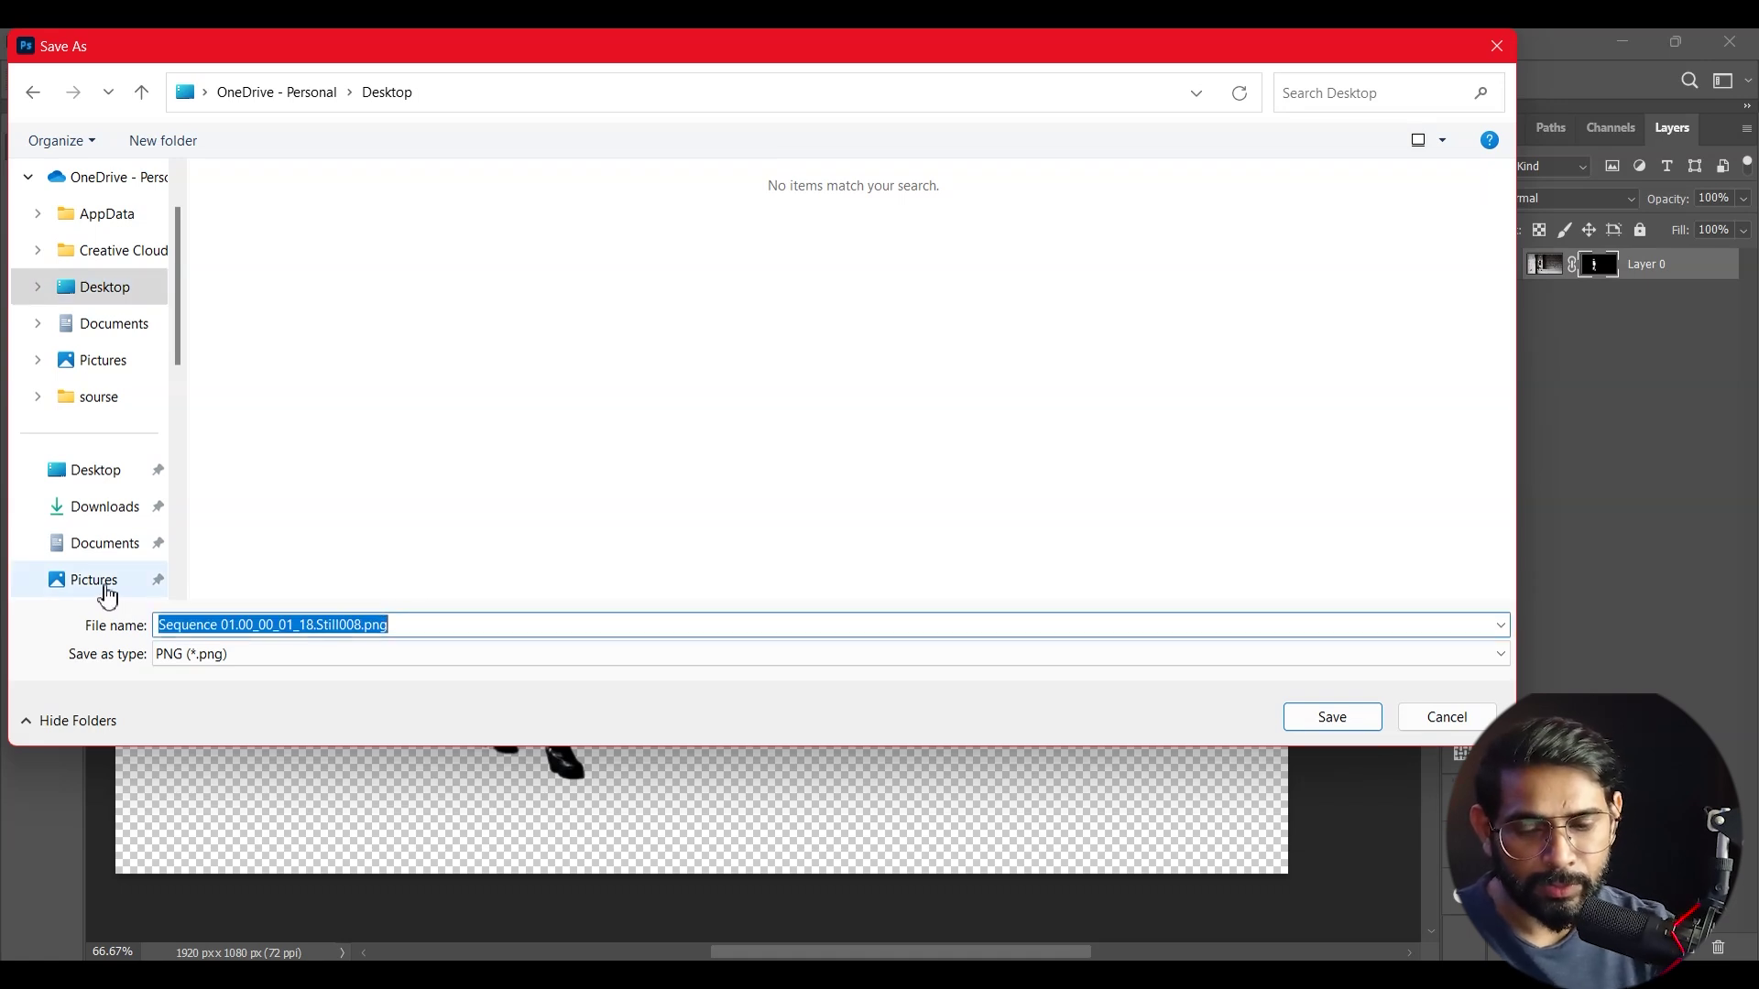
text(s1)
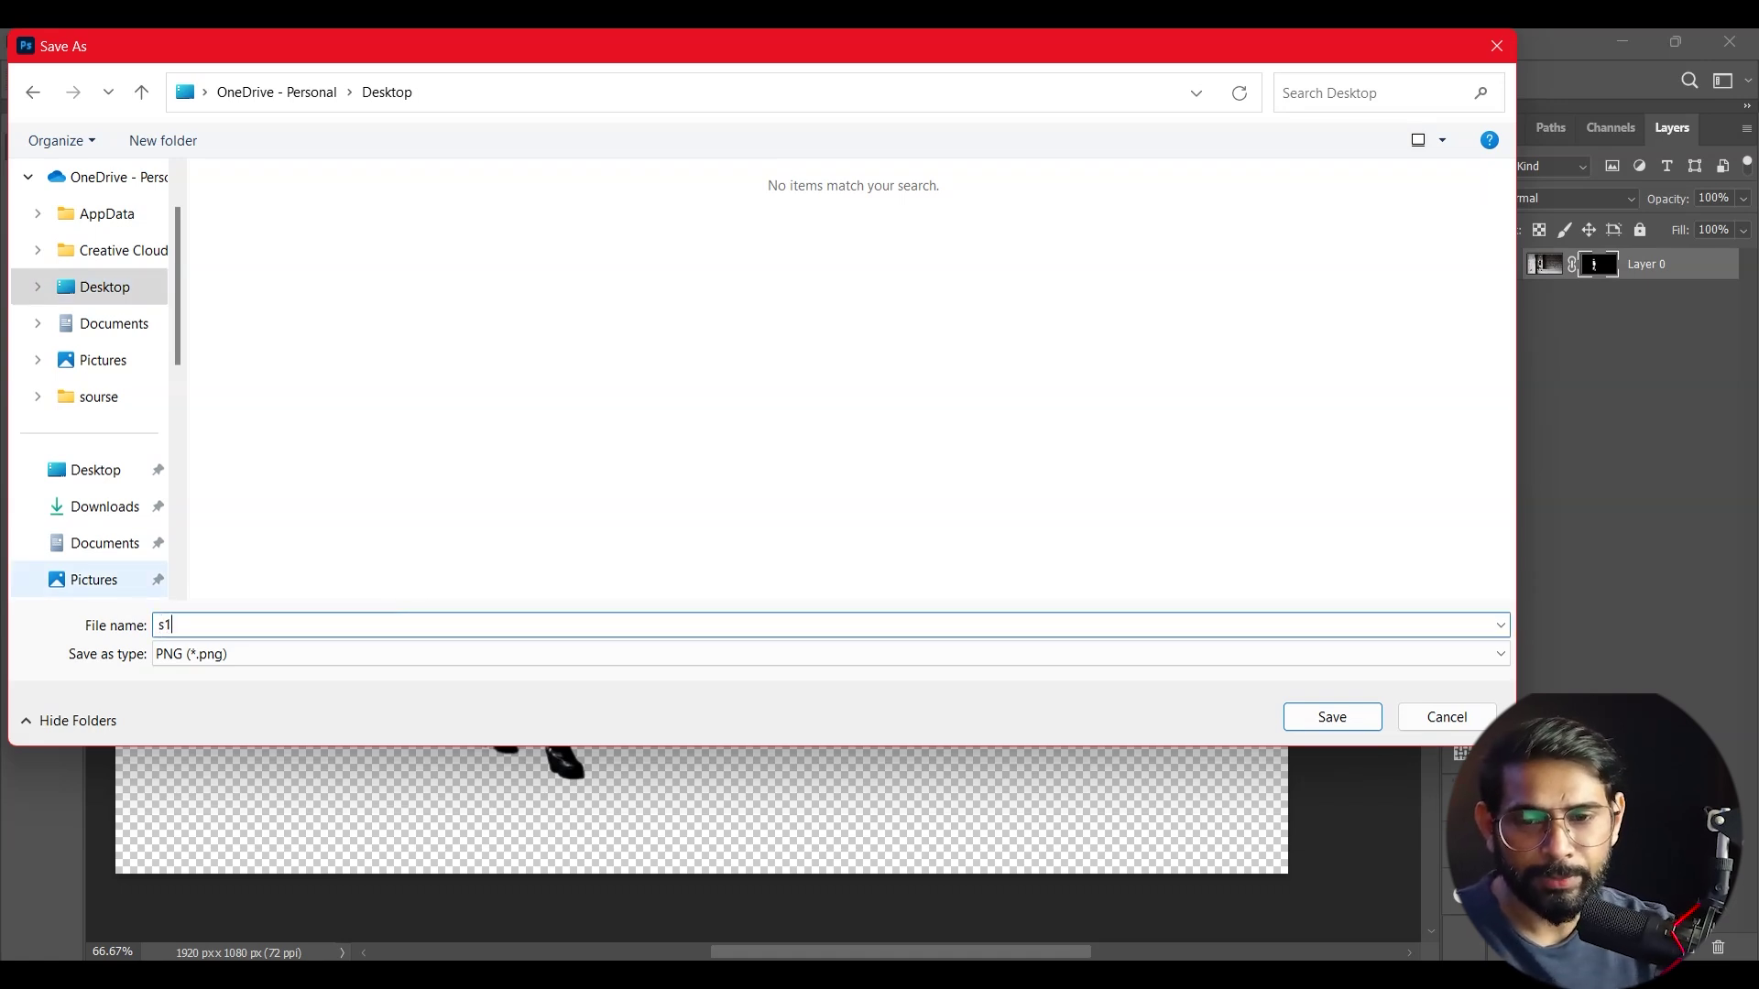
click(1291, 714)
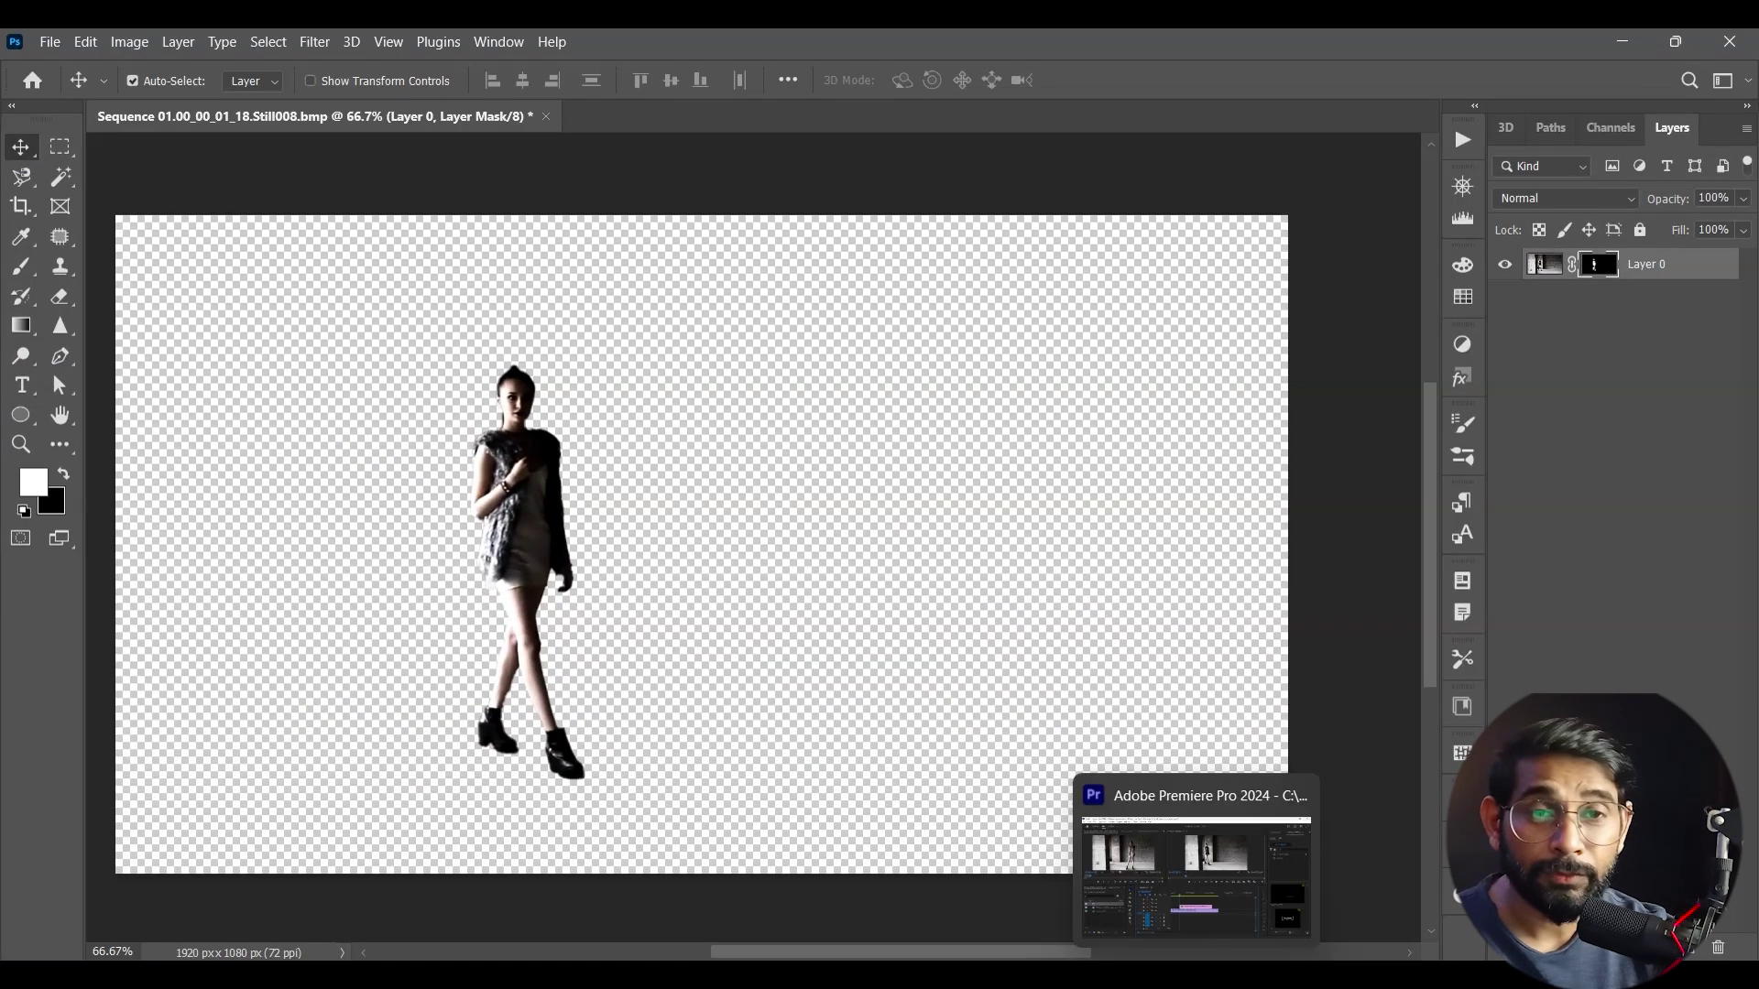
Step: Switch to Premiere Pro and import s1.png from the Desktop into the project
click(1250, 974)
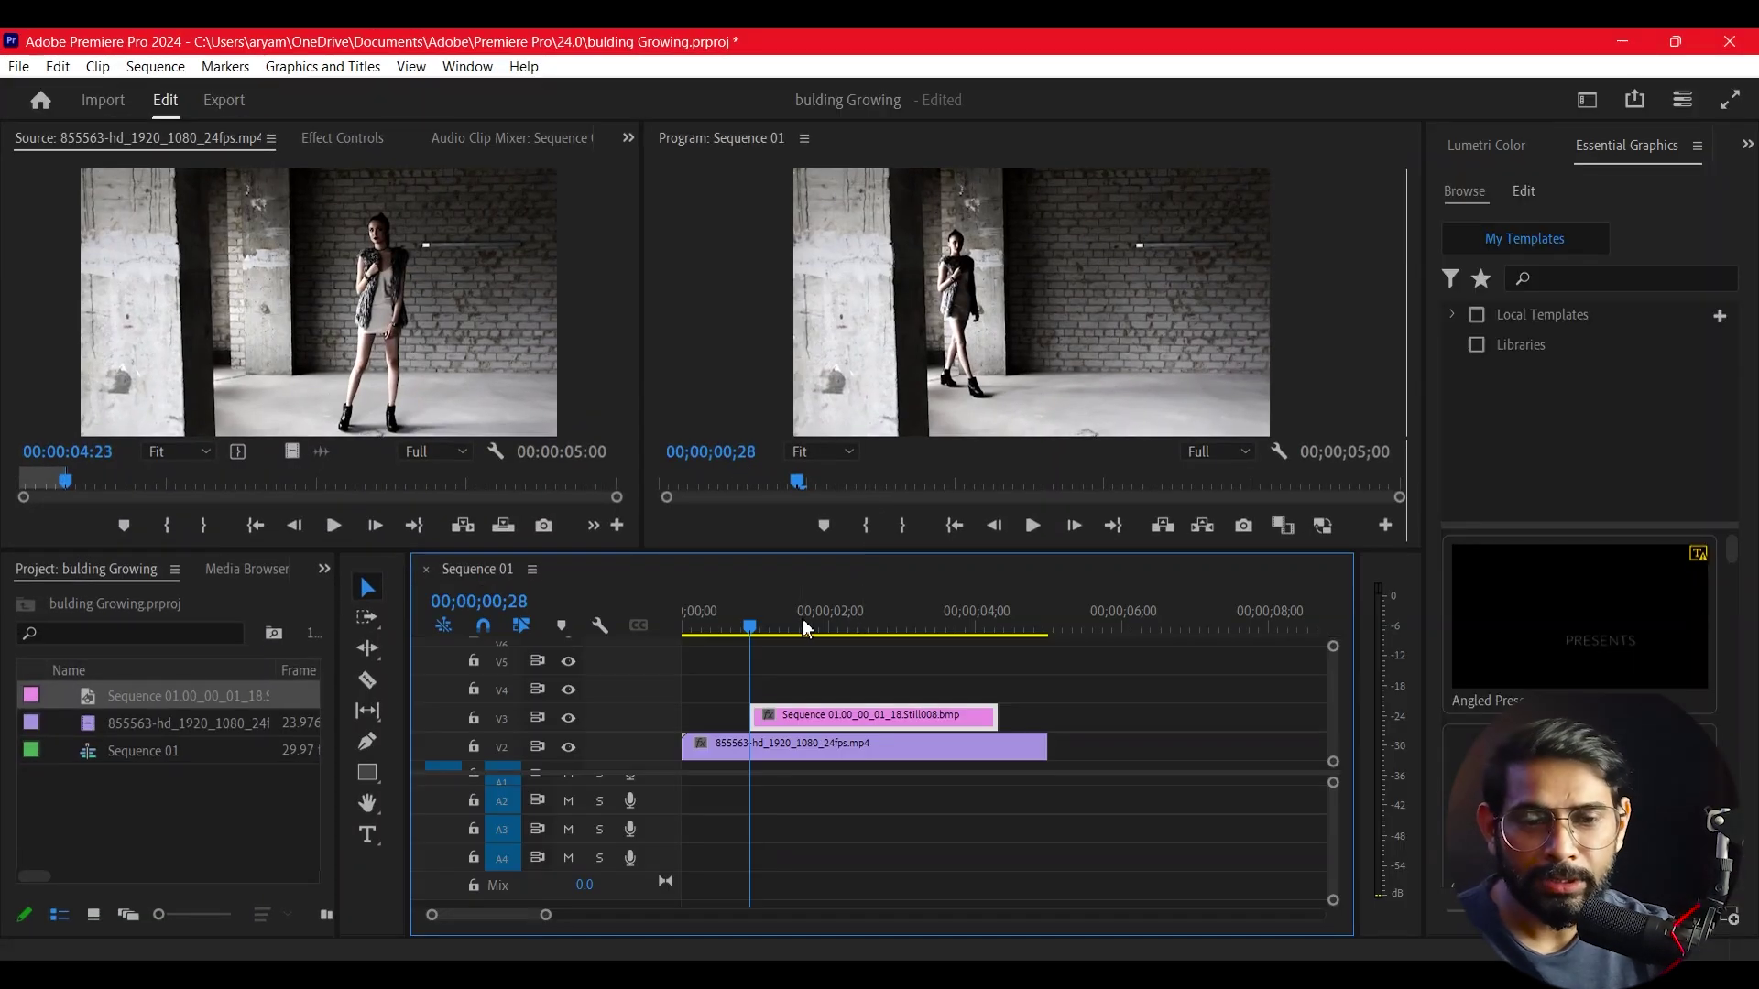
click(183, 804)
key(ctrl+i)
click(451, 293)
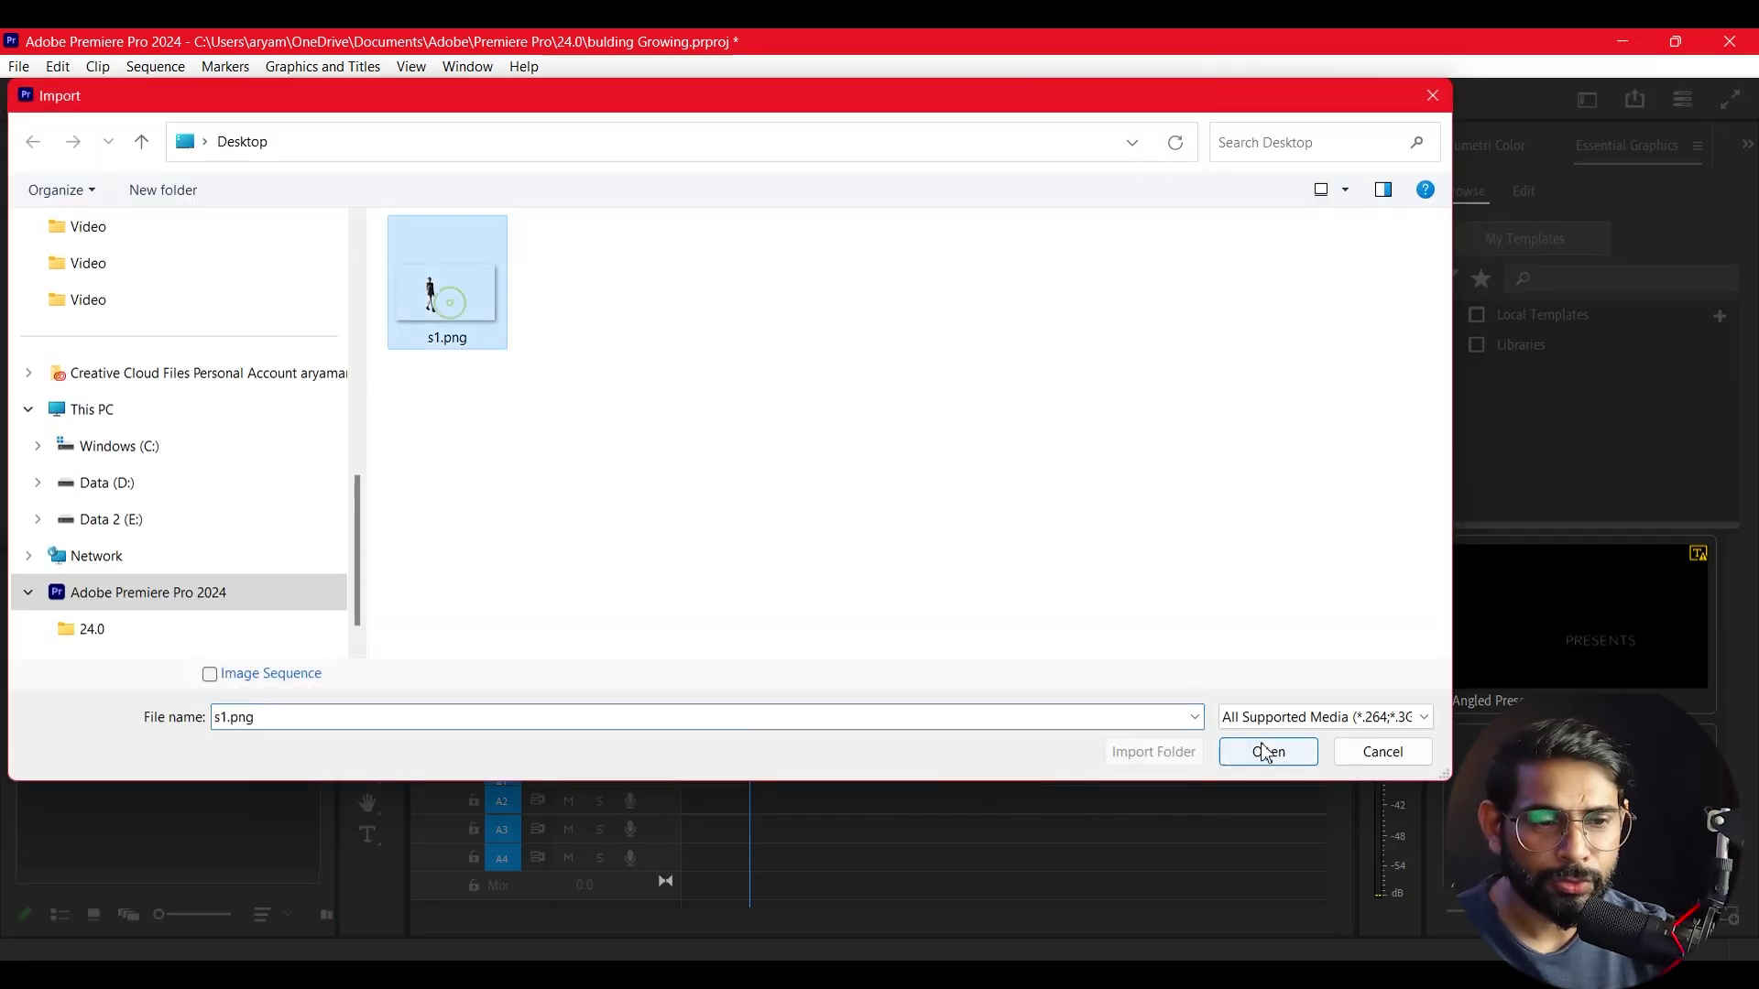
click(1266, 749)
drag(112, 695, 710, 739)
key(Delete)
drag(798, 615, 619, 639)
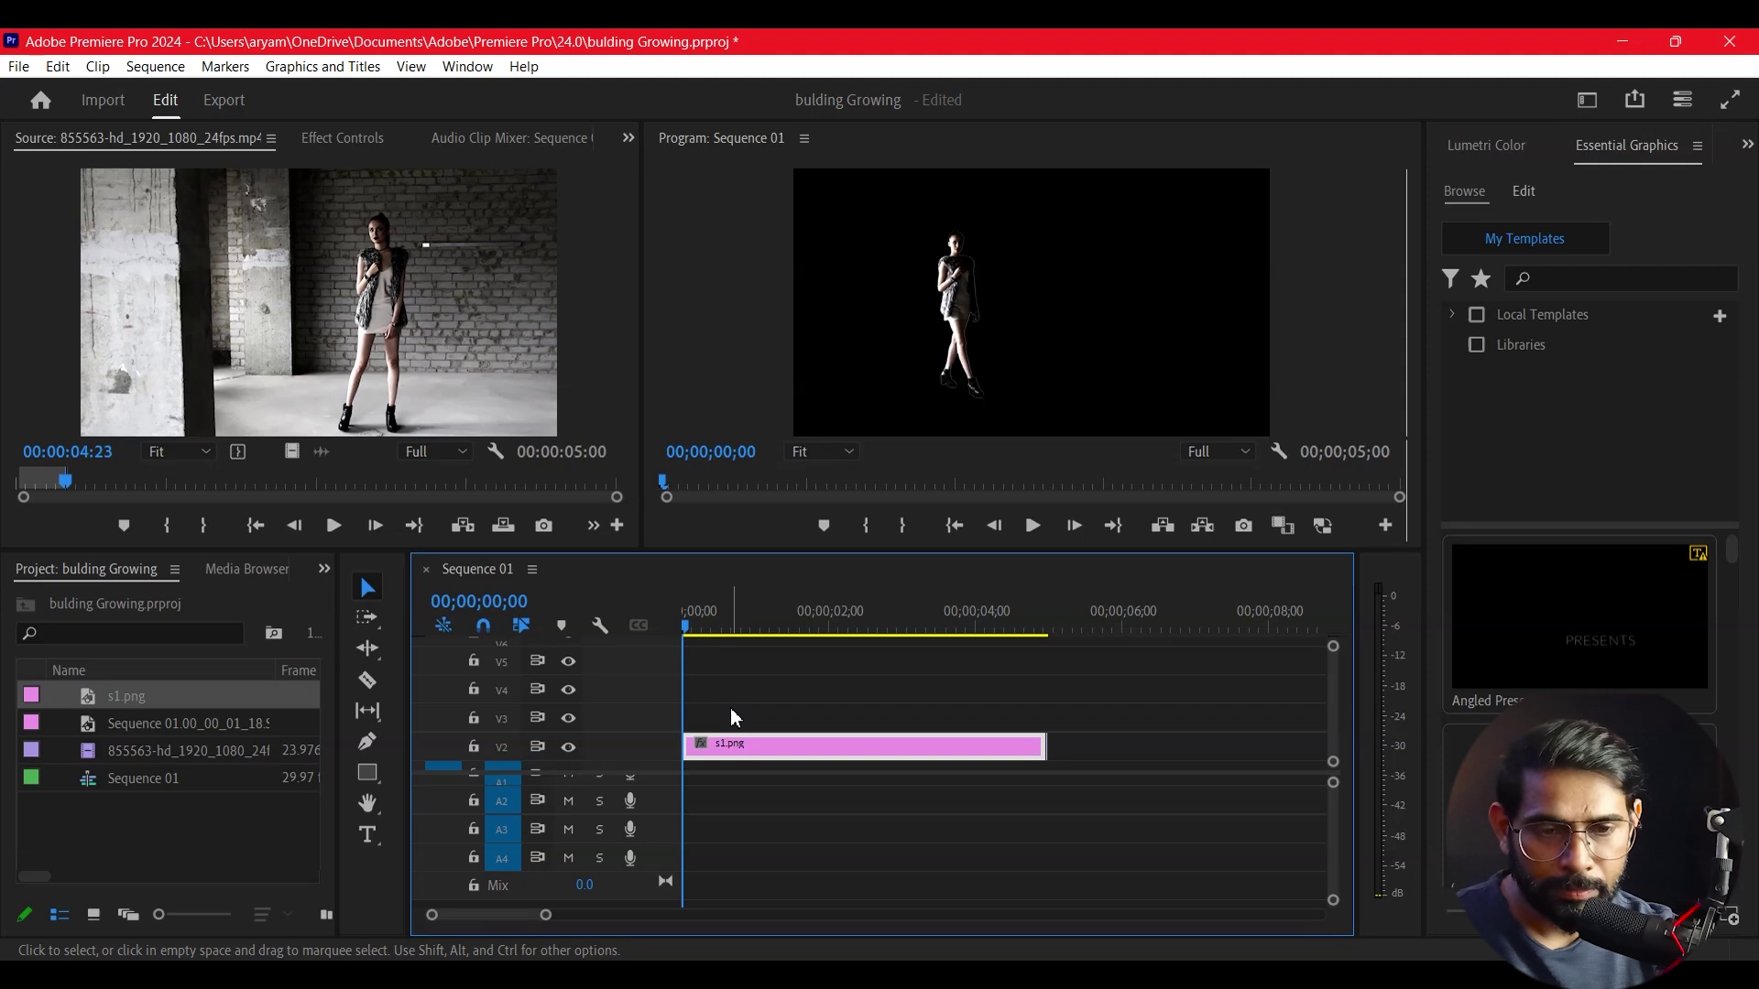
key(ctrl+z)
key(ctrl+z)
Step: Delete the original still from V3 and place s1.png there above the video clip, starting at the sequence start
click(840, 715)
key(Delete)
drag(866, 685, 824, 714)
mouse_move(690, 630)
mouse_down()
mouse_move(776, 639)
mouse_move(685, 630)
mouse_up()
drag(826, 712, 759, 714)
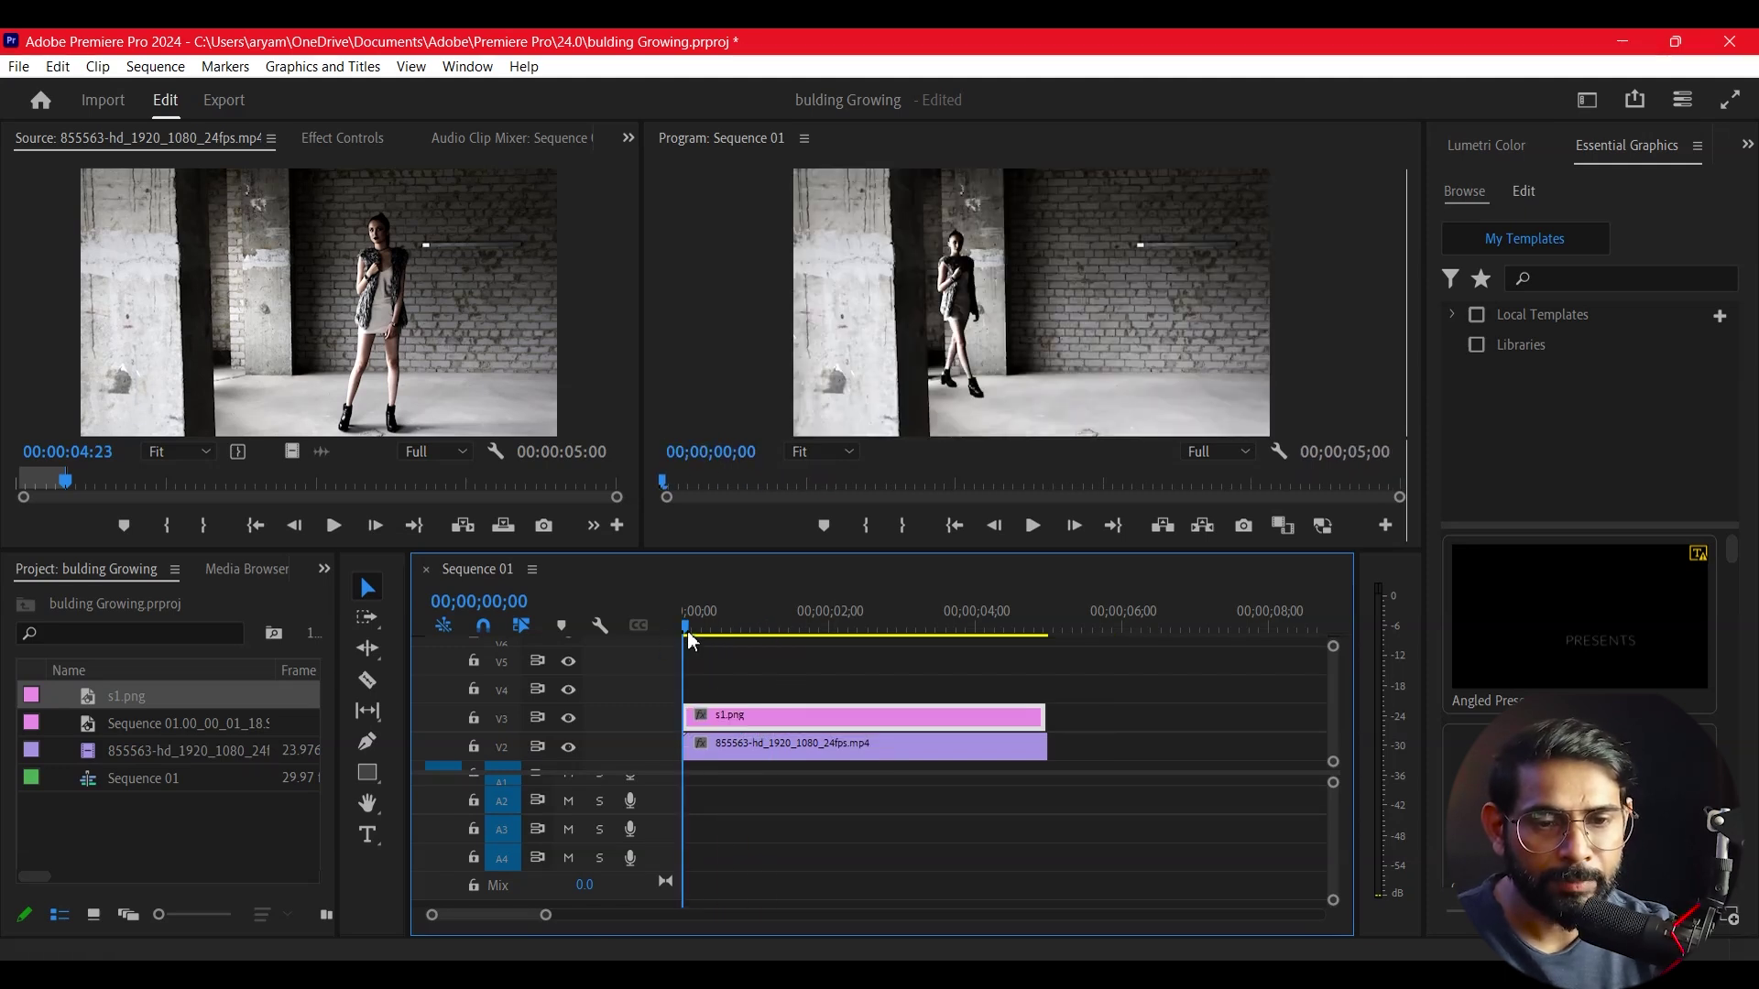
Step: Trim the end of s1.png on V3 to 00;00;01;18 and play the sequence back from the start
key(space)
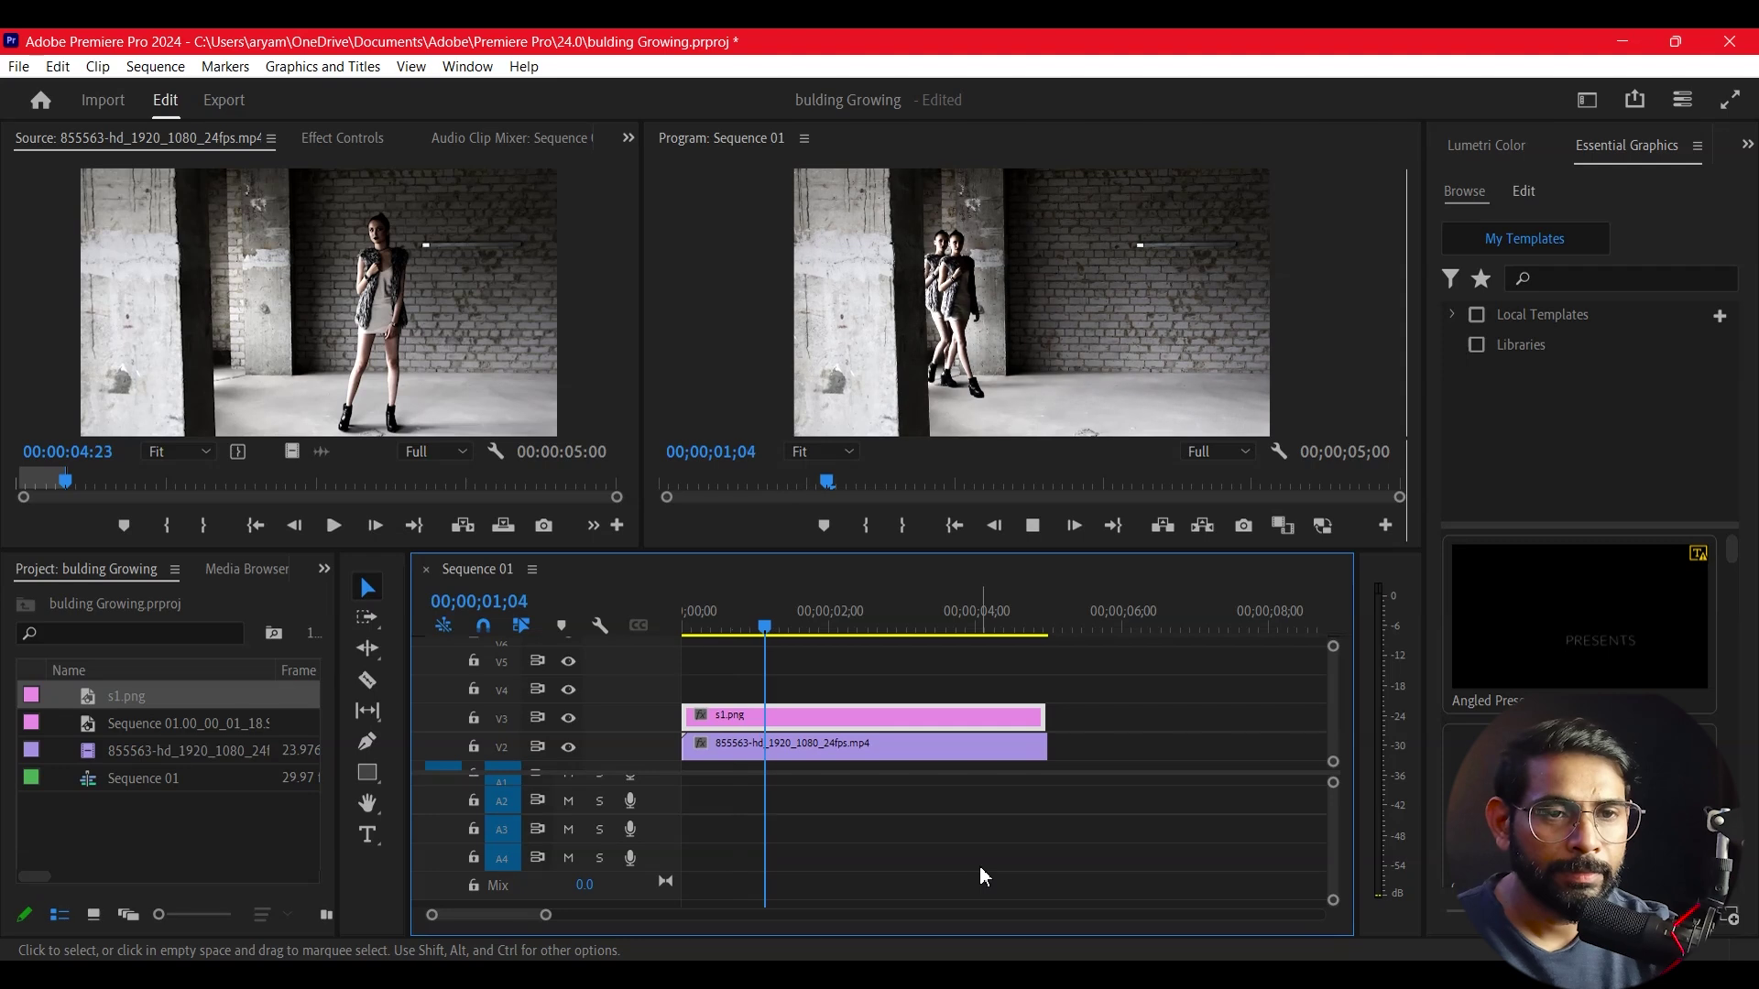
key(space)
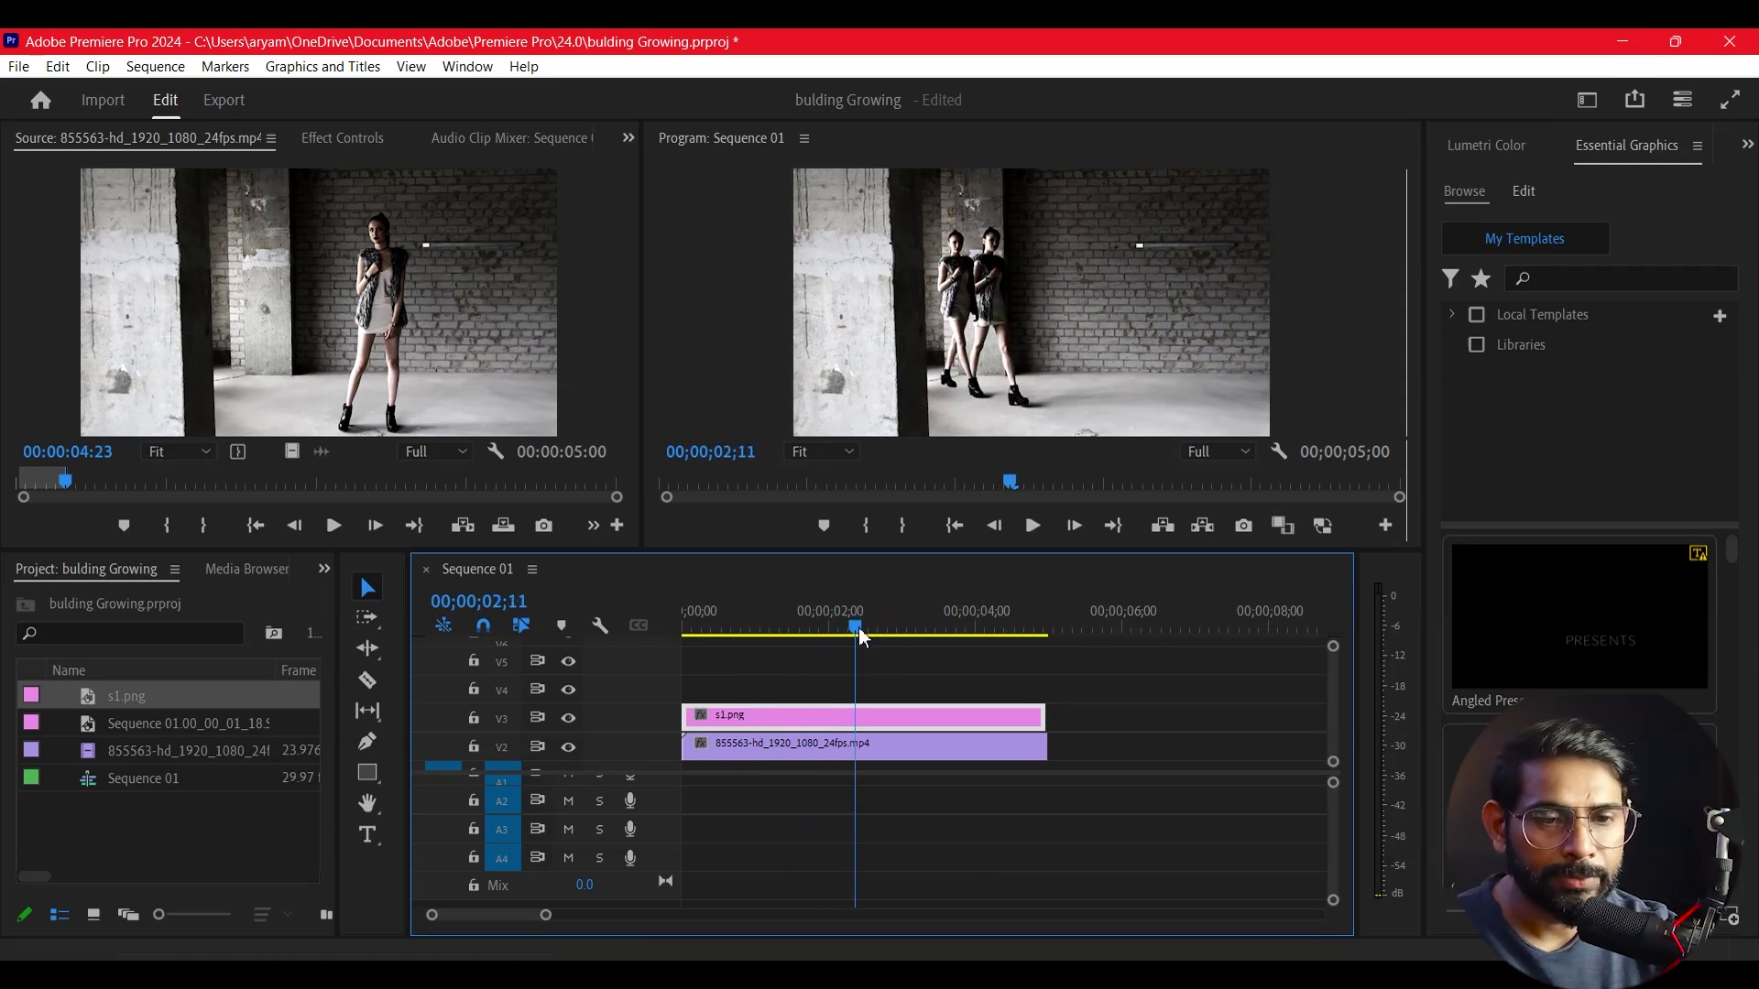
click(683, 630)
key(space)
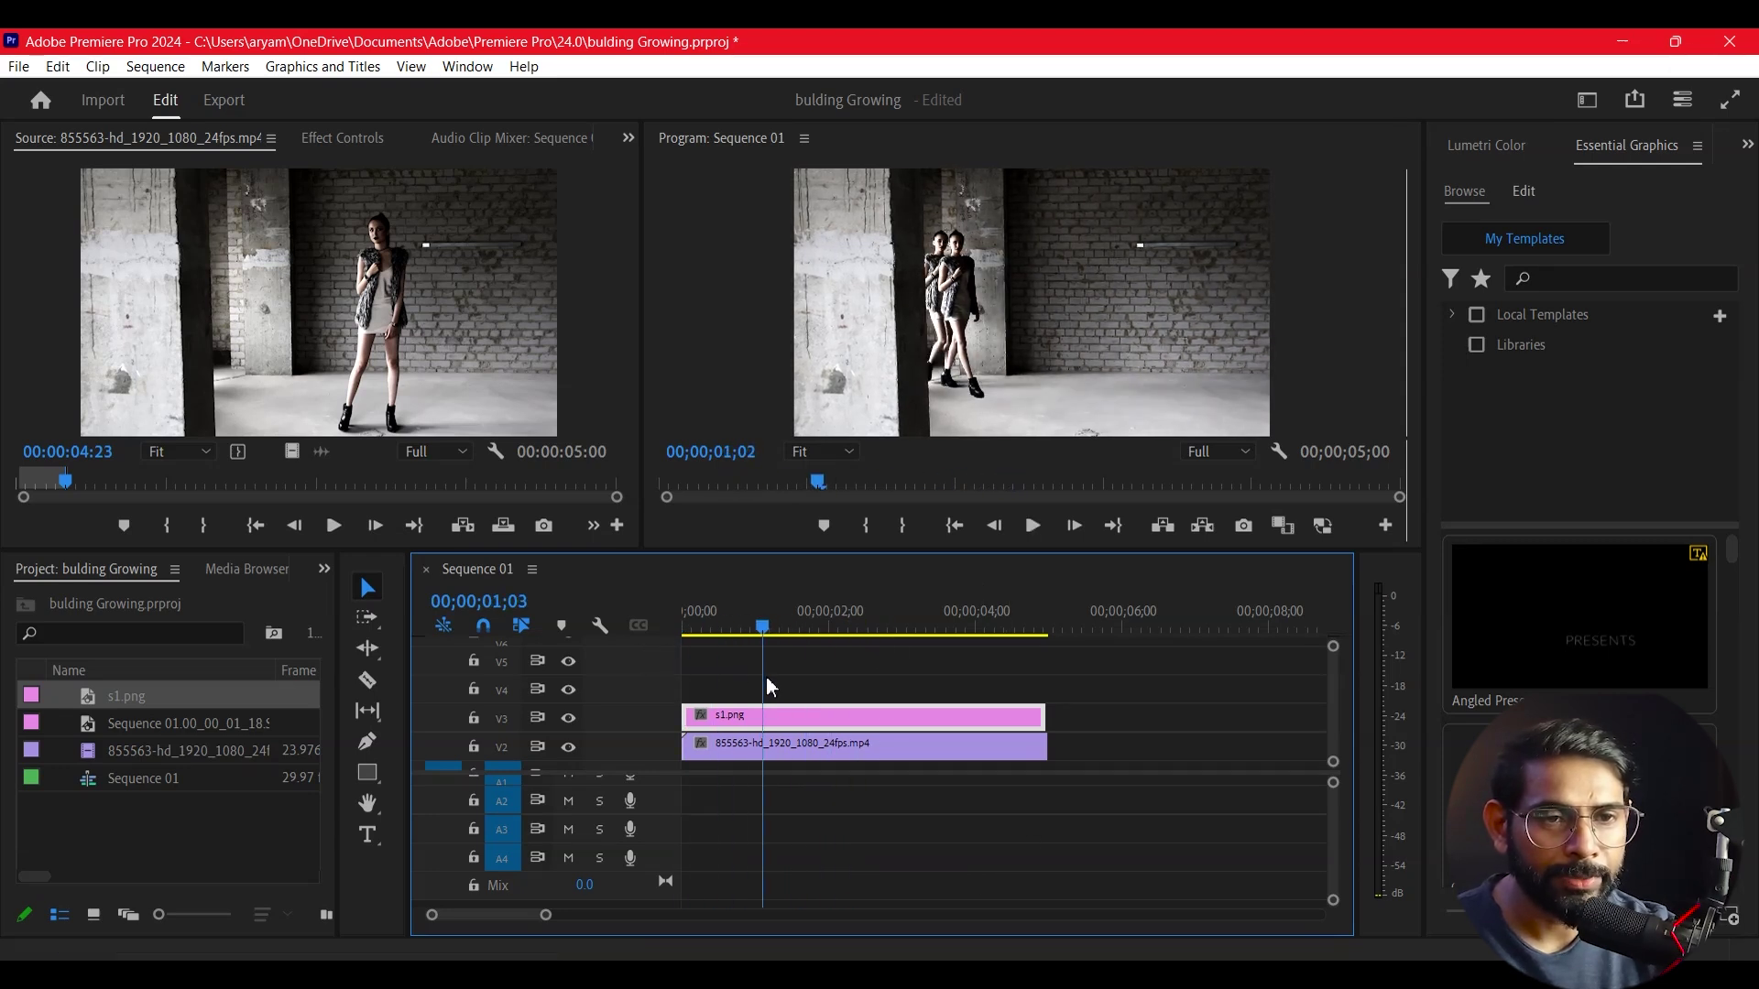
key(space)
drag(1044, 715, 797, 714)
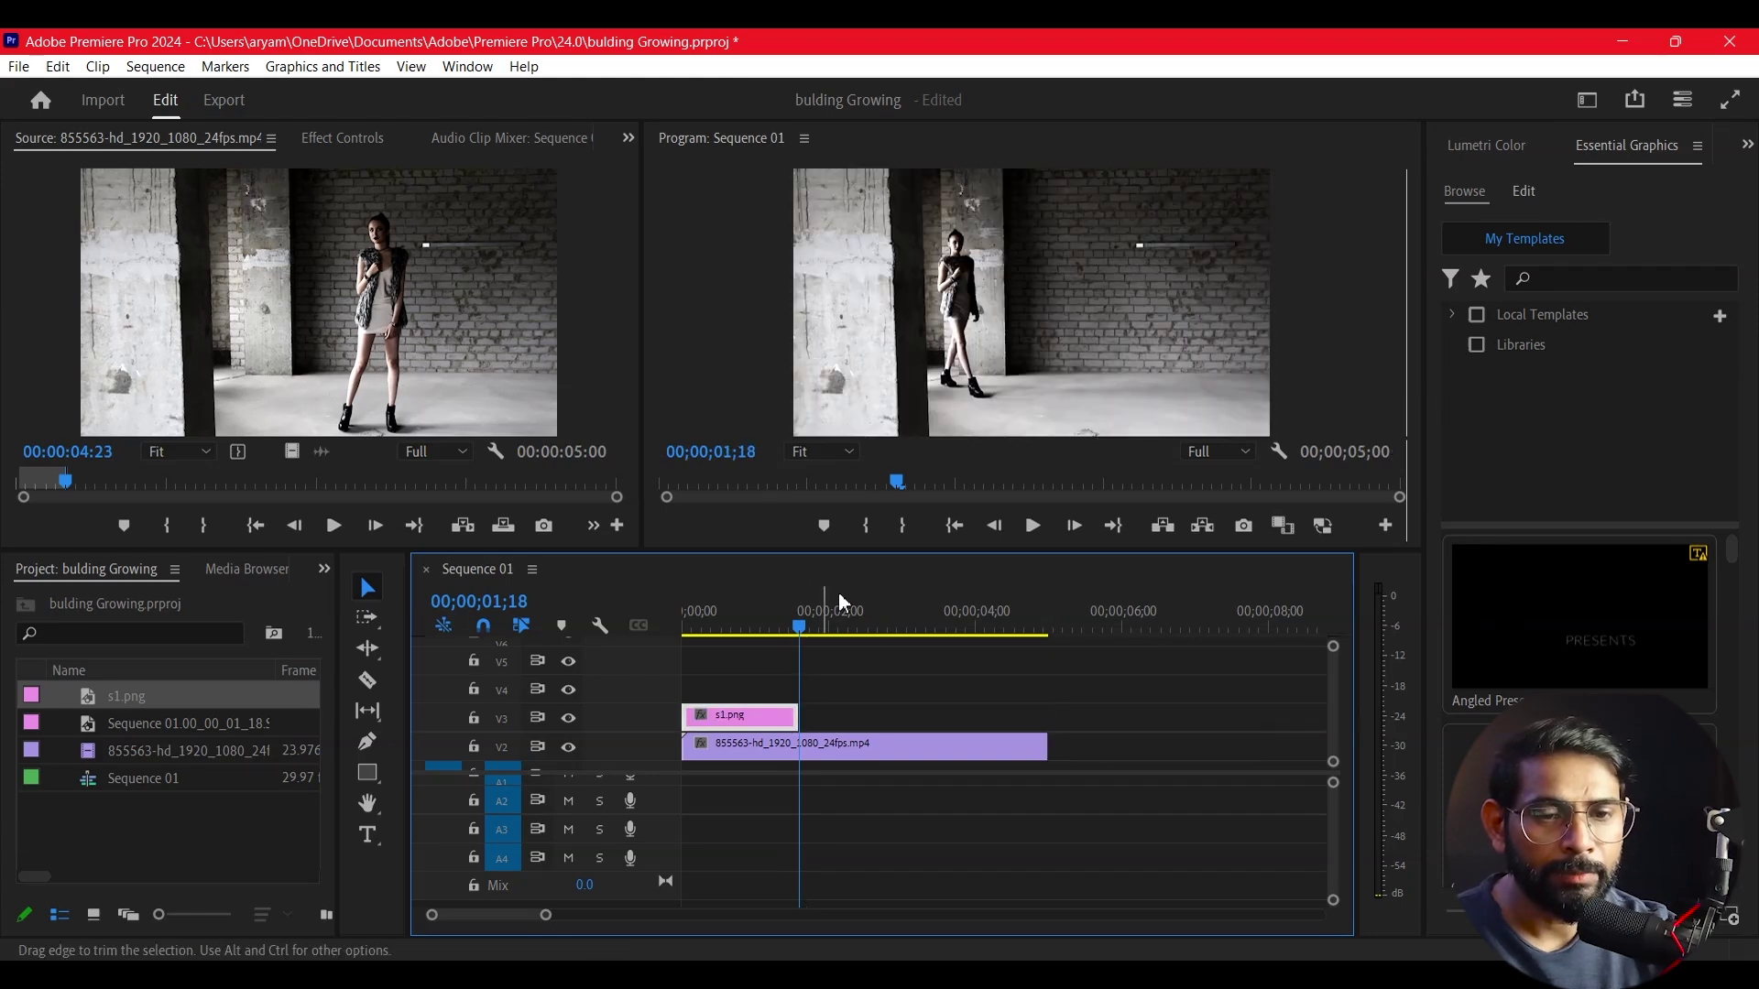
click(794, 629)
key(Home)
key(space)
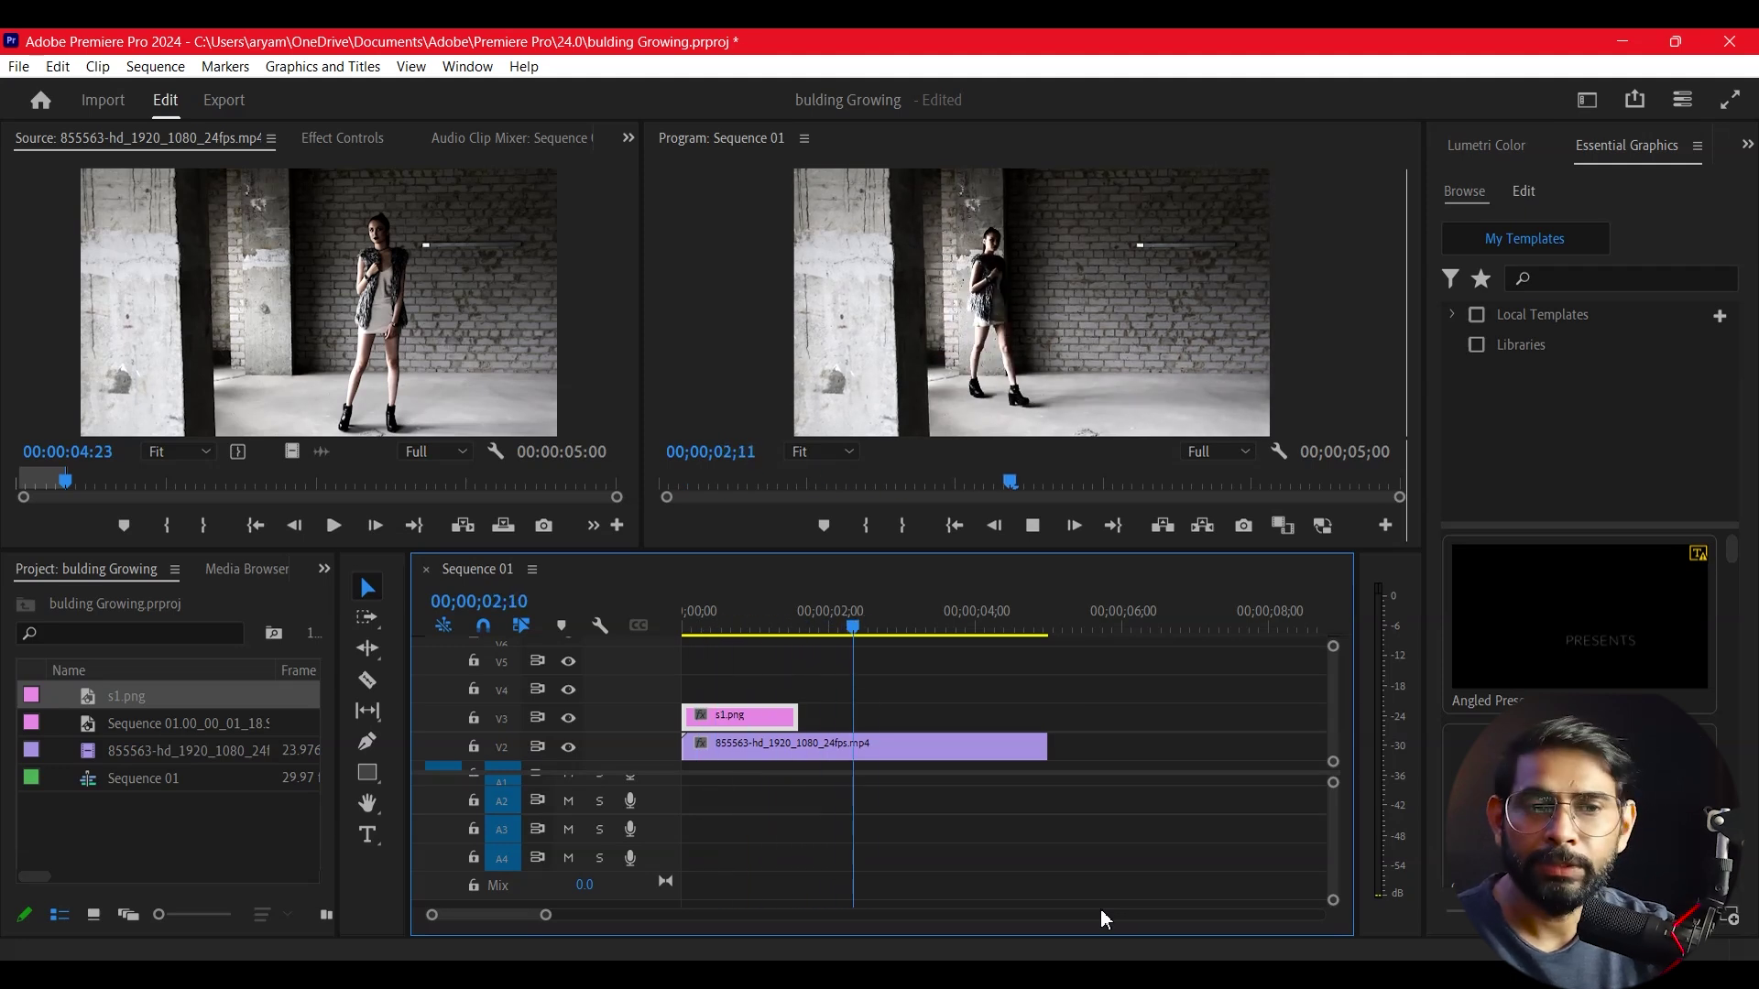
key(space)
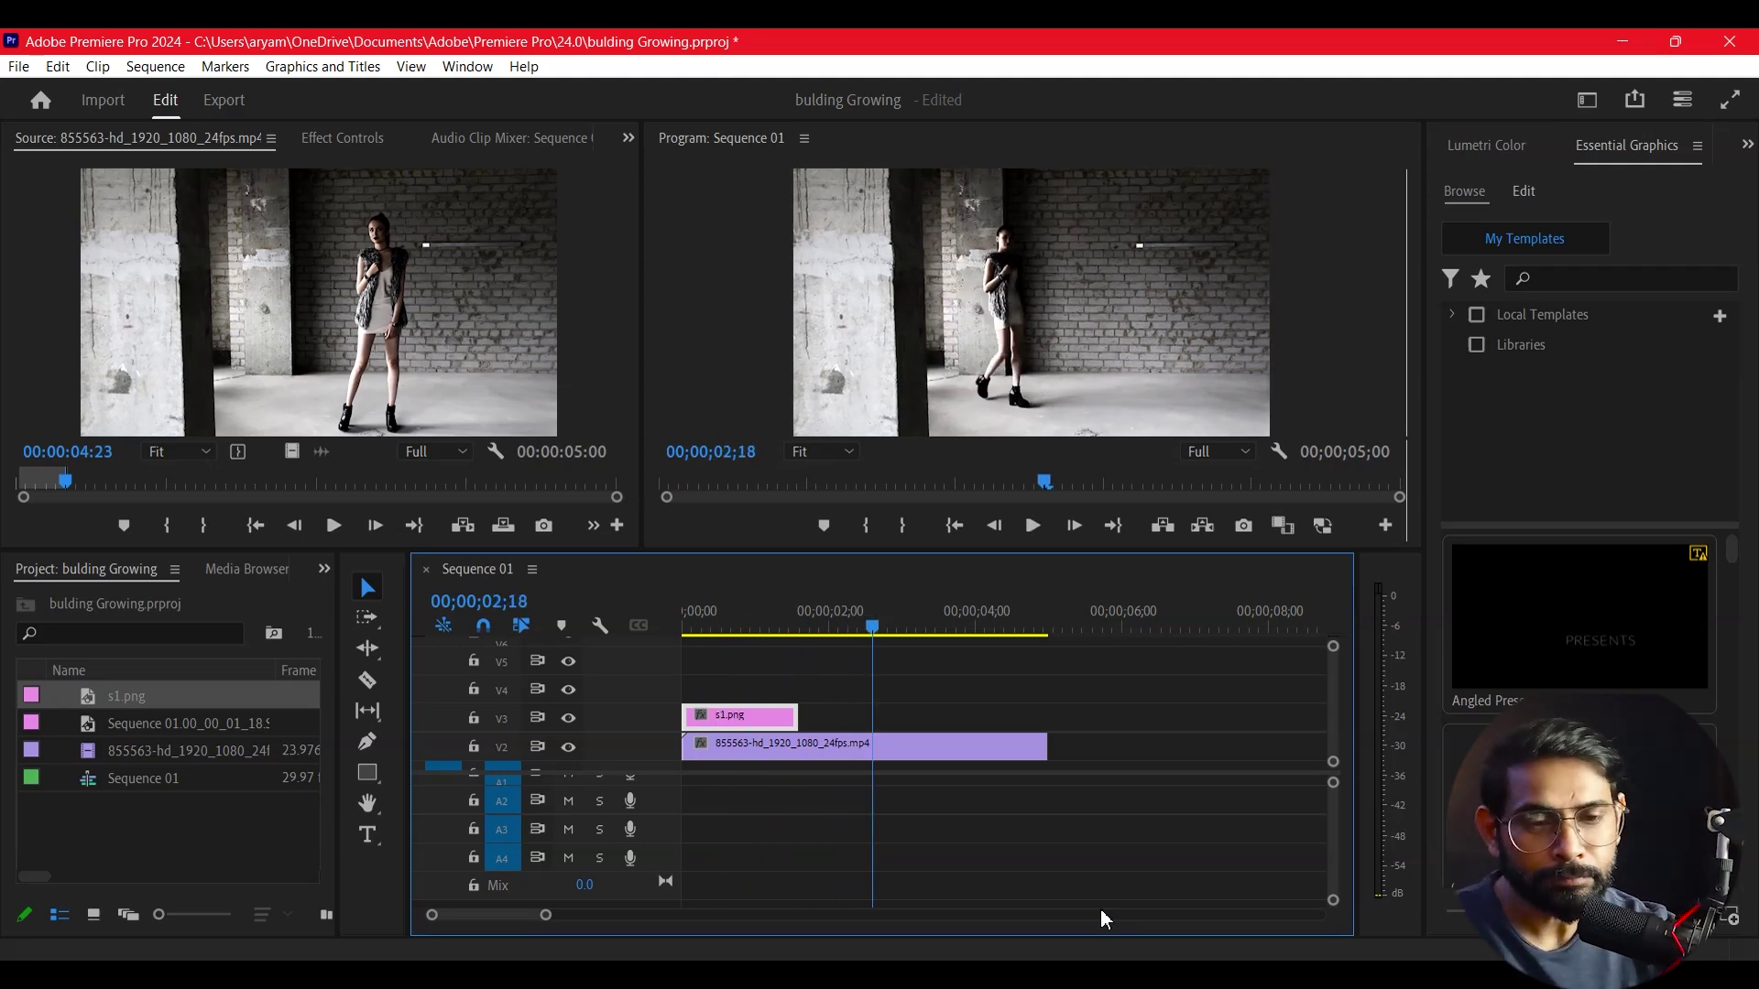
Step: Export the frame at 00;00;03;02 as a second still imported into the project
drag(850, 625, 908, 683)
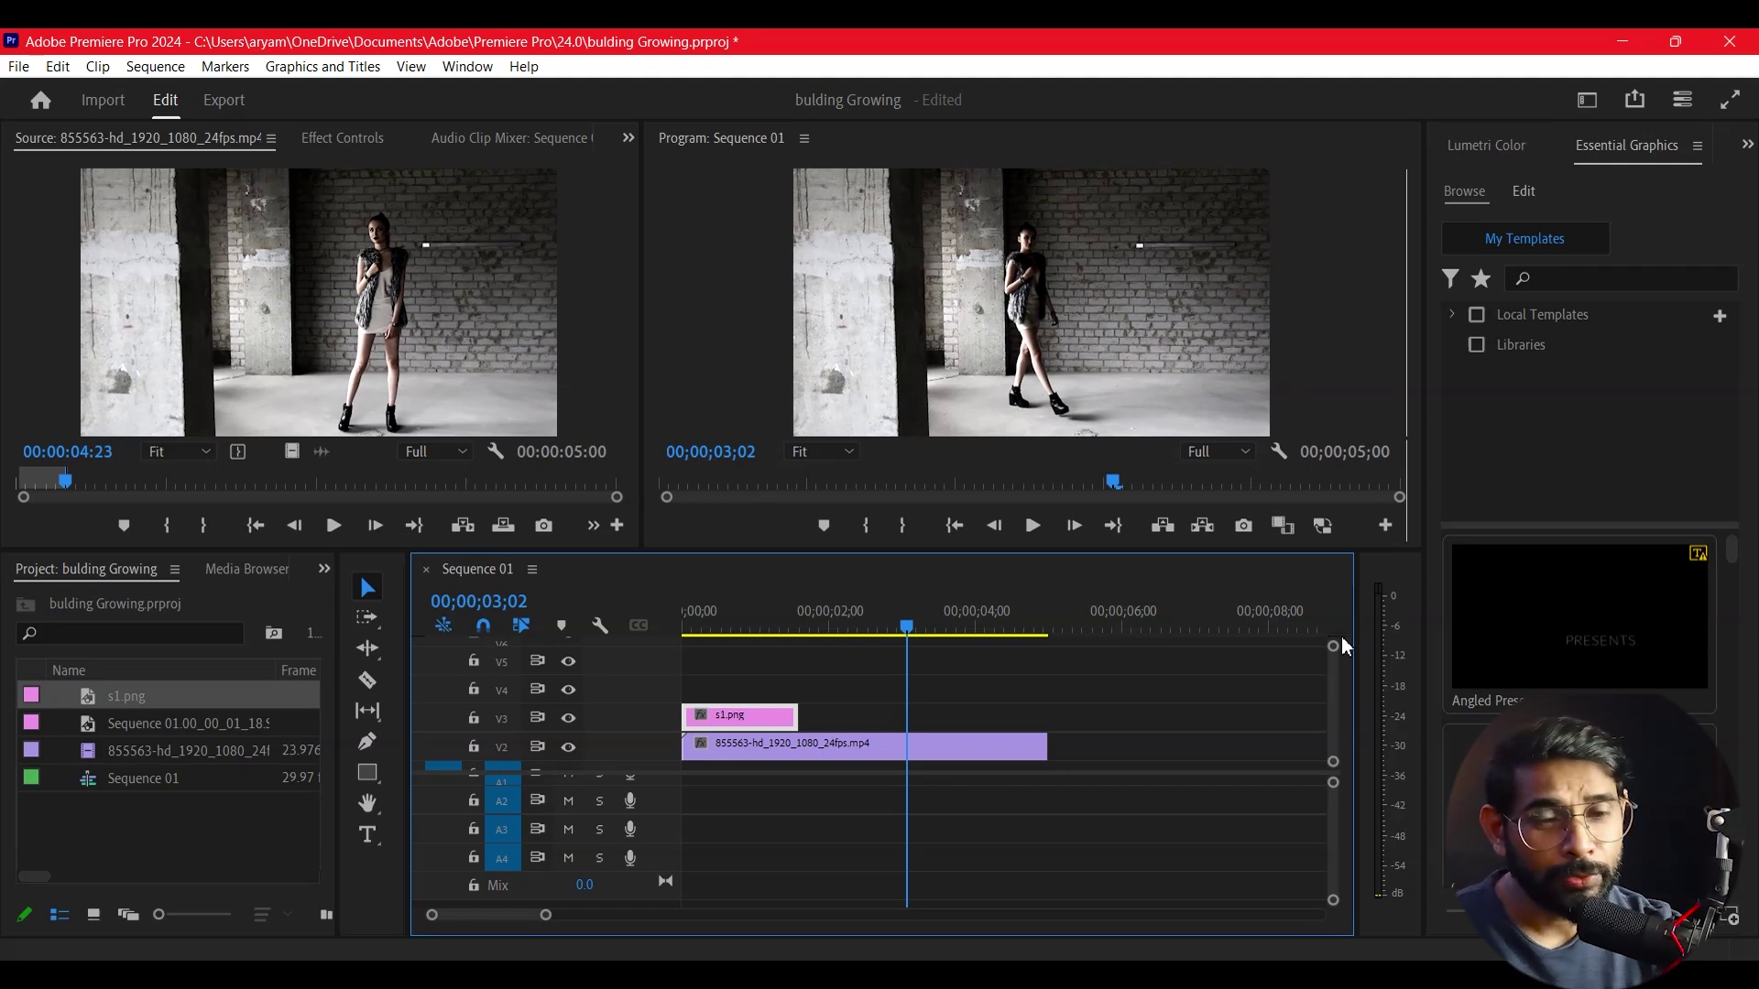
click(964, 740)
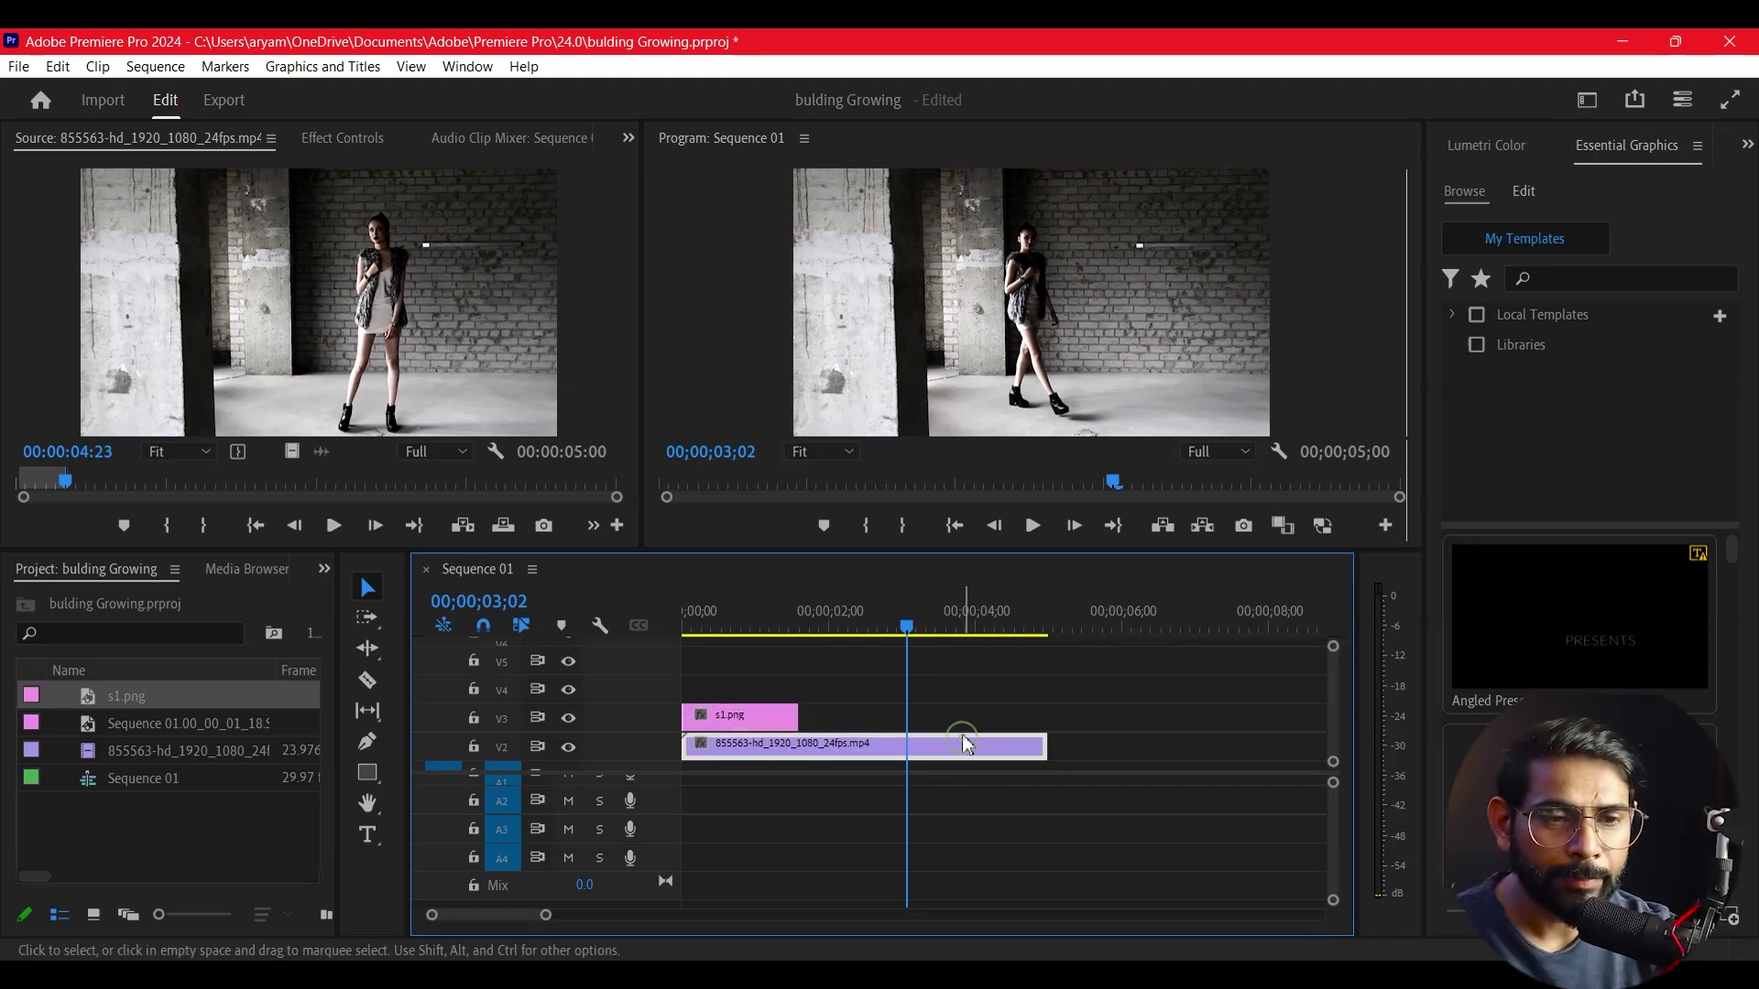
click(1249, 531)
click(939, 587)
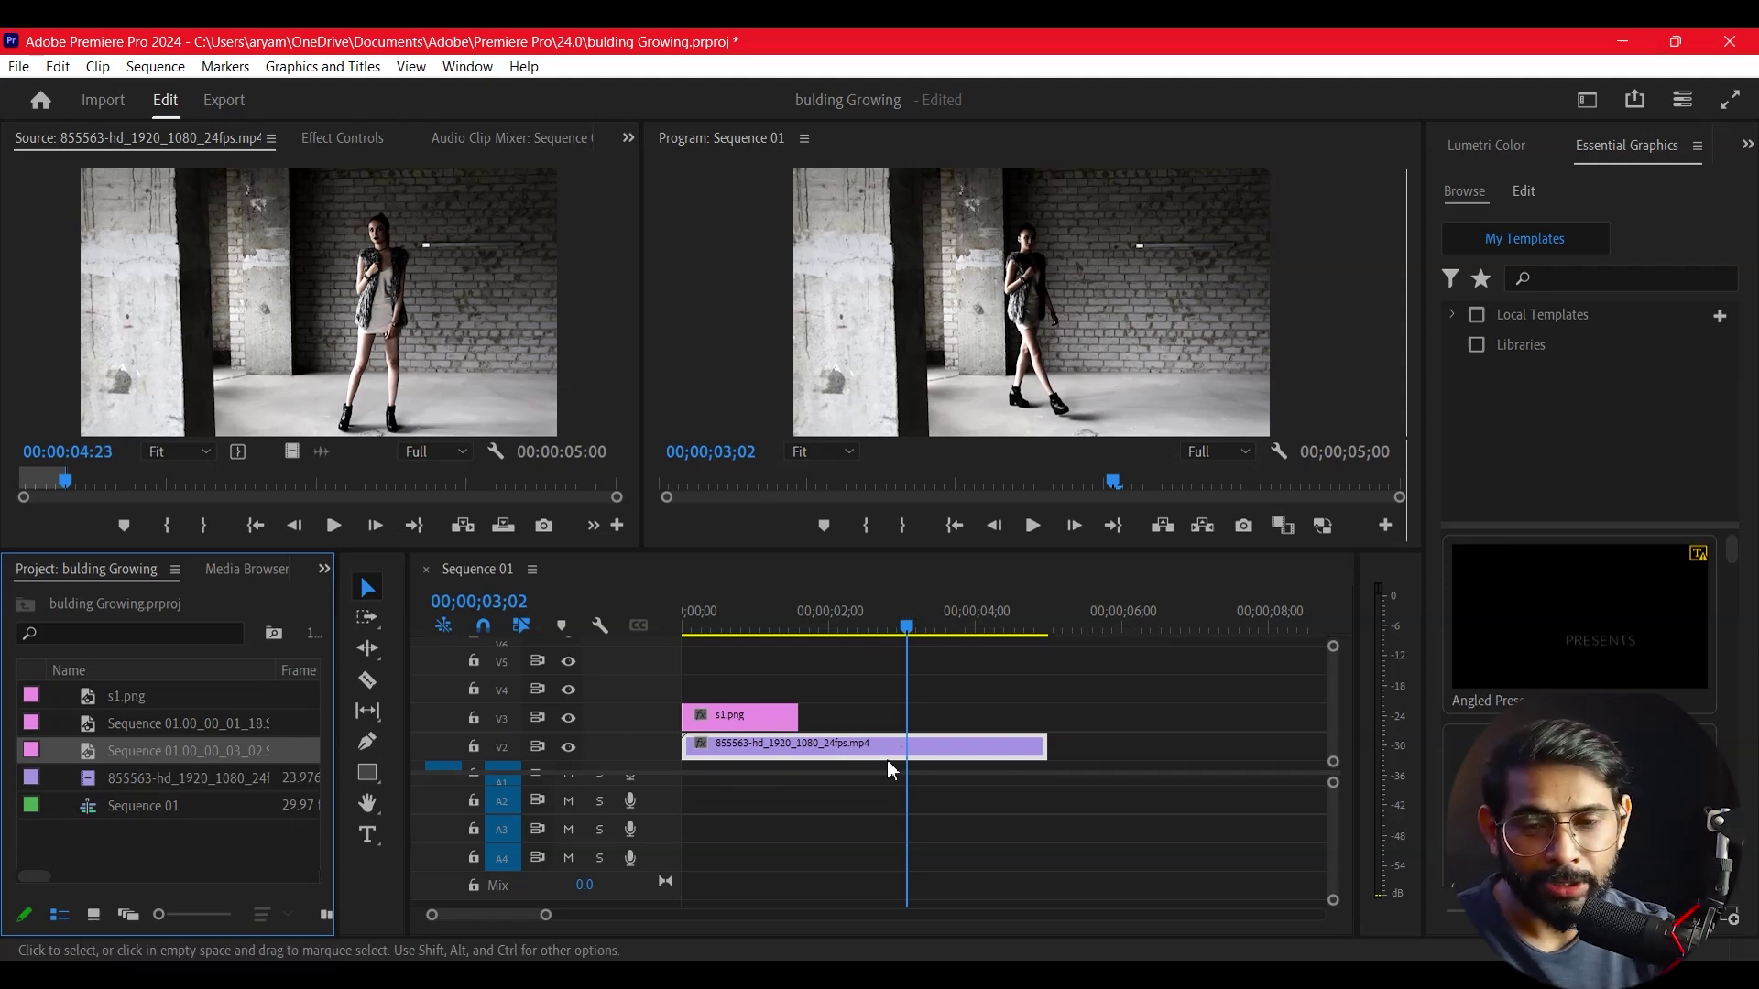
Step: Place the second still on V3 at the playhead and open it in Photoshop to remove its background
drag(137, 780, 1169, 729)
drag(908, 723, 947, 736)
right_click(930, 724)
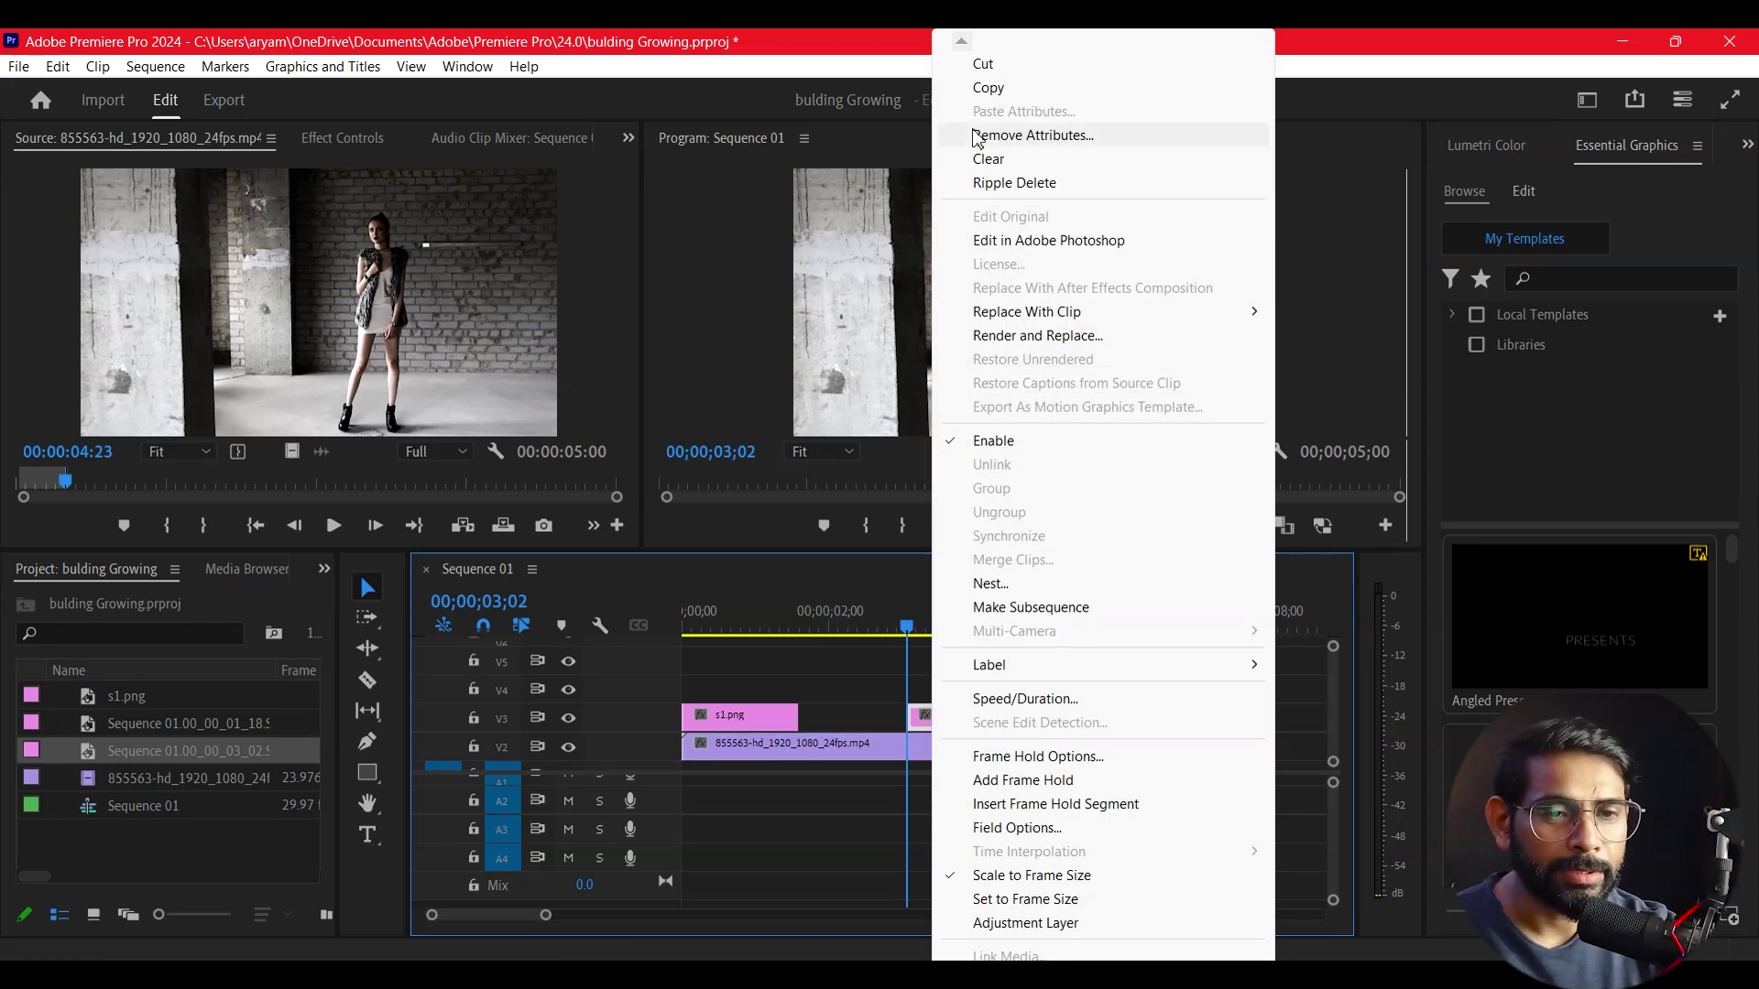
click(1039, 239)
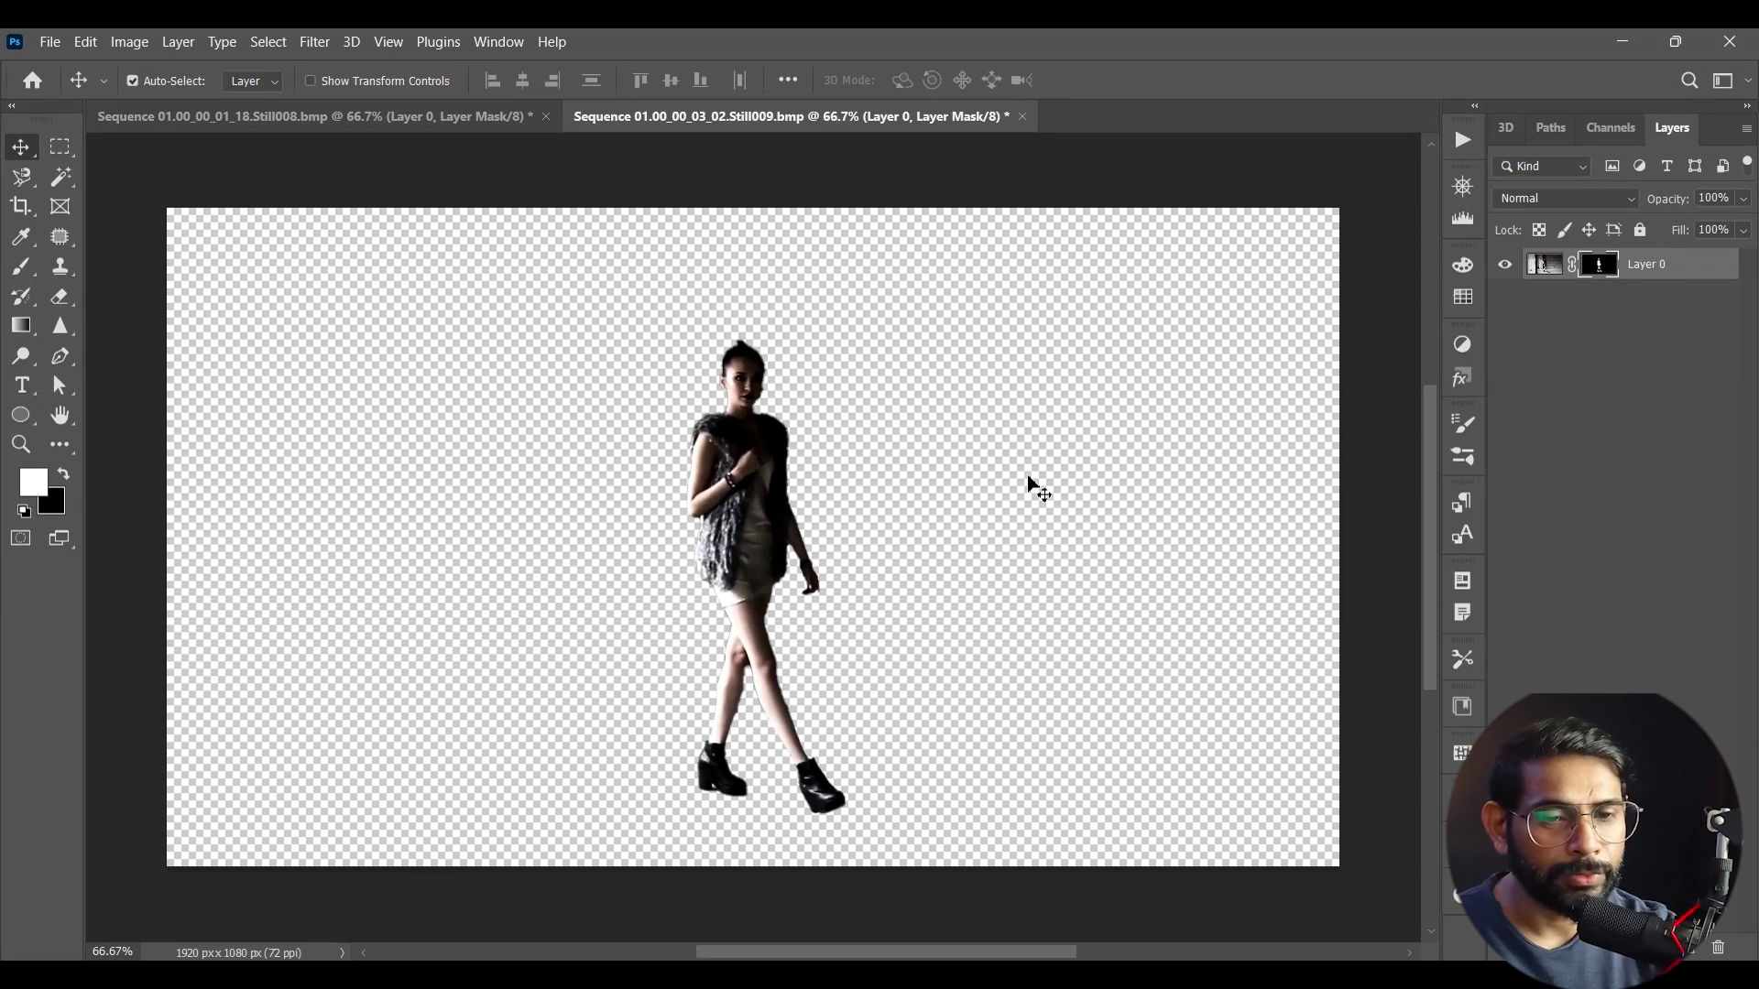
Step: Export the second cutout as a PNG named s2 to the Desktop folder
click(49, 42)
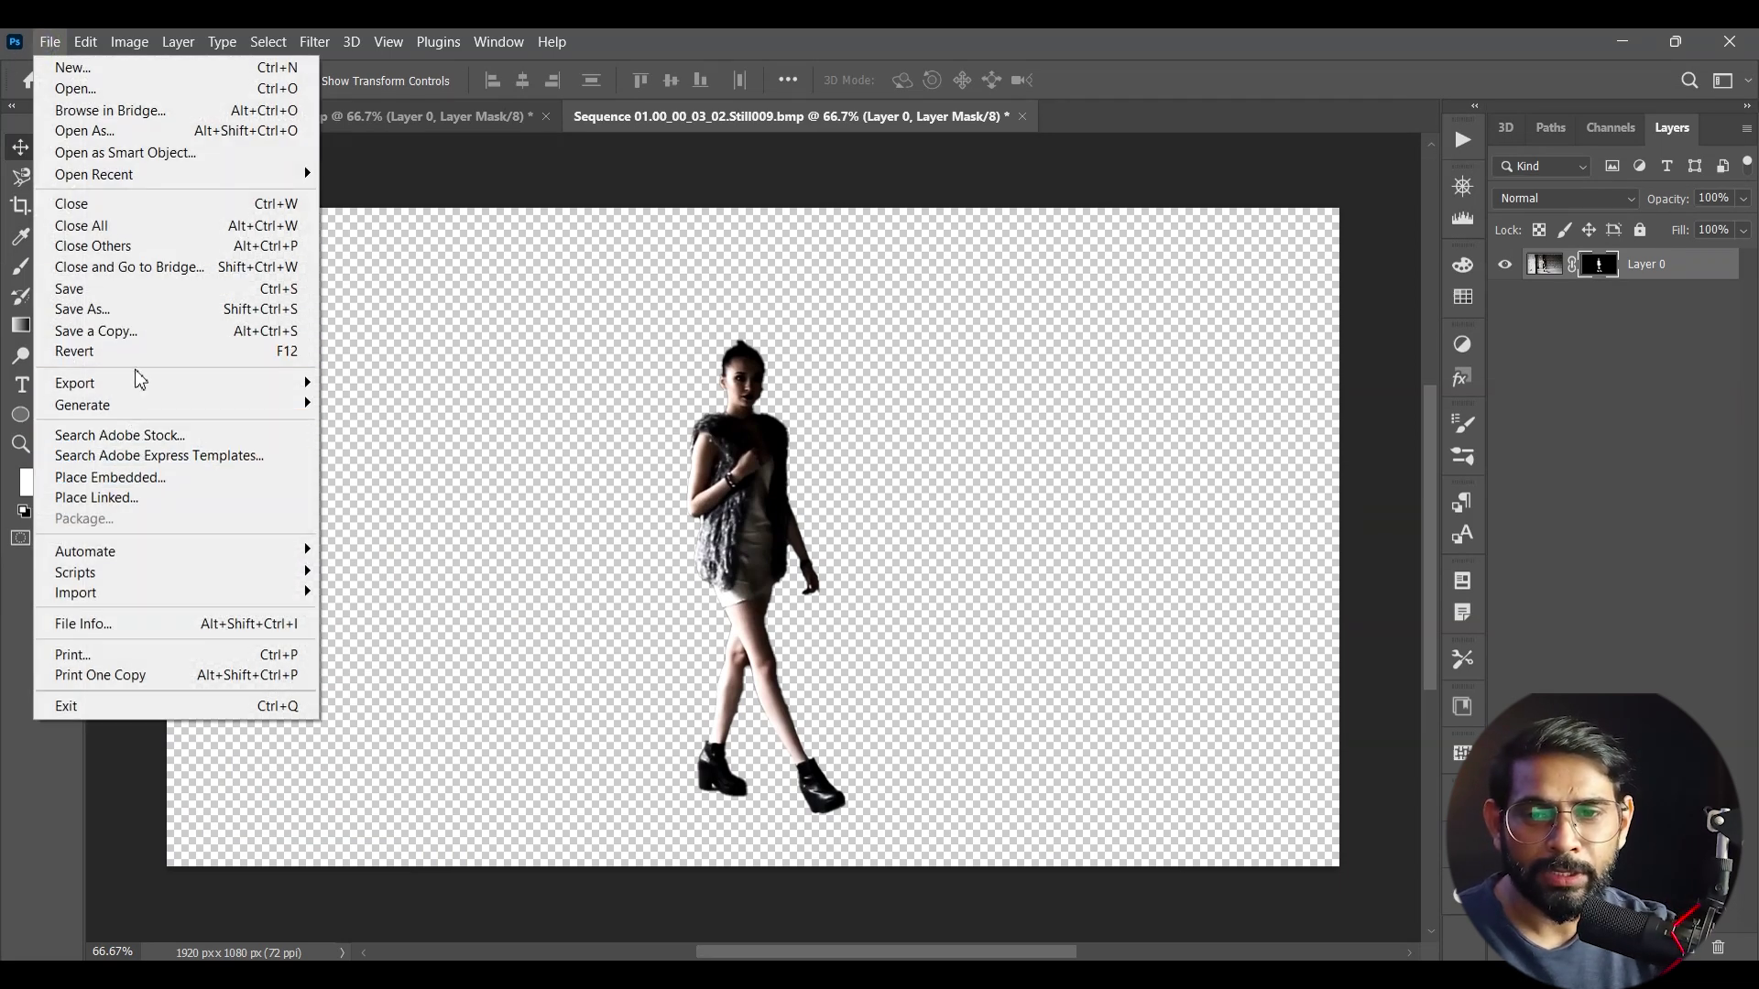
click(142, 386)
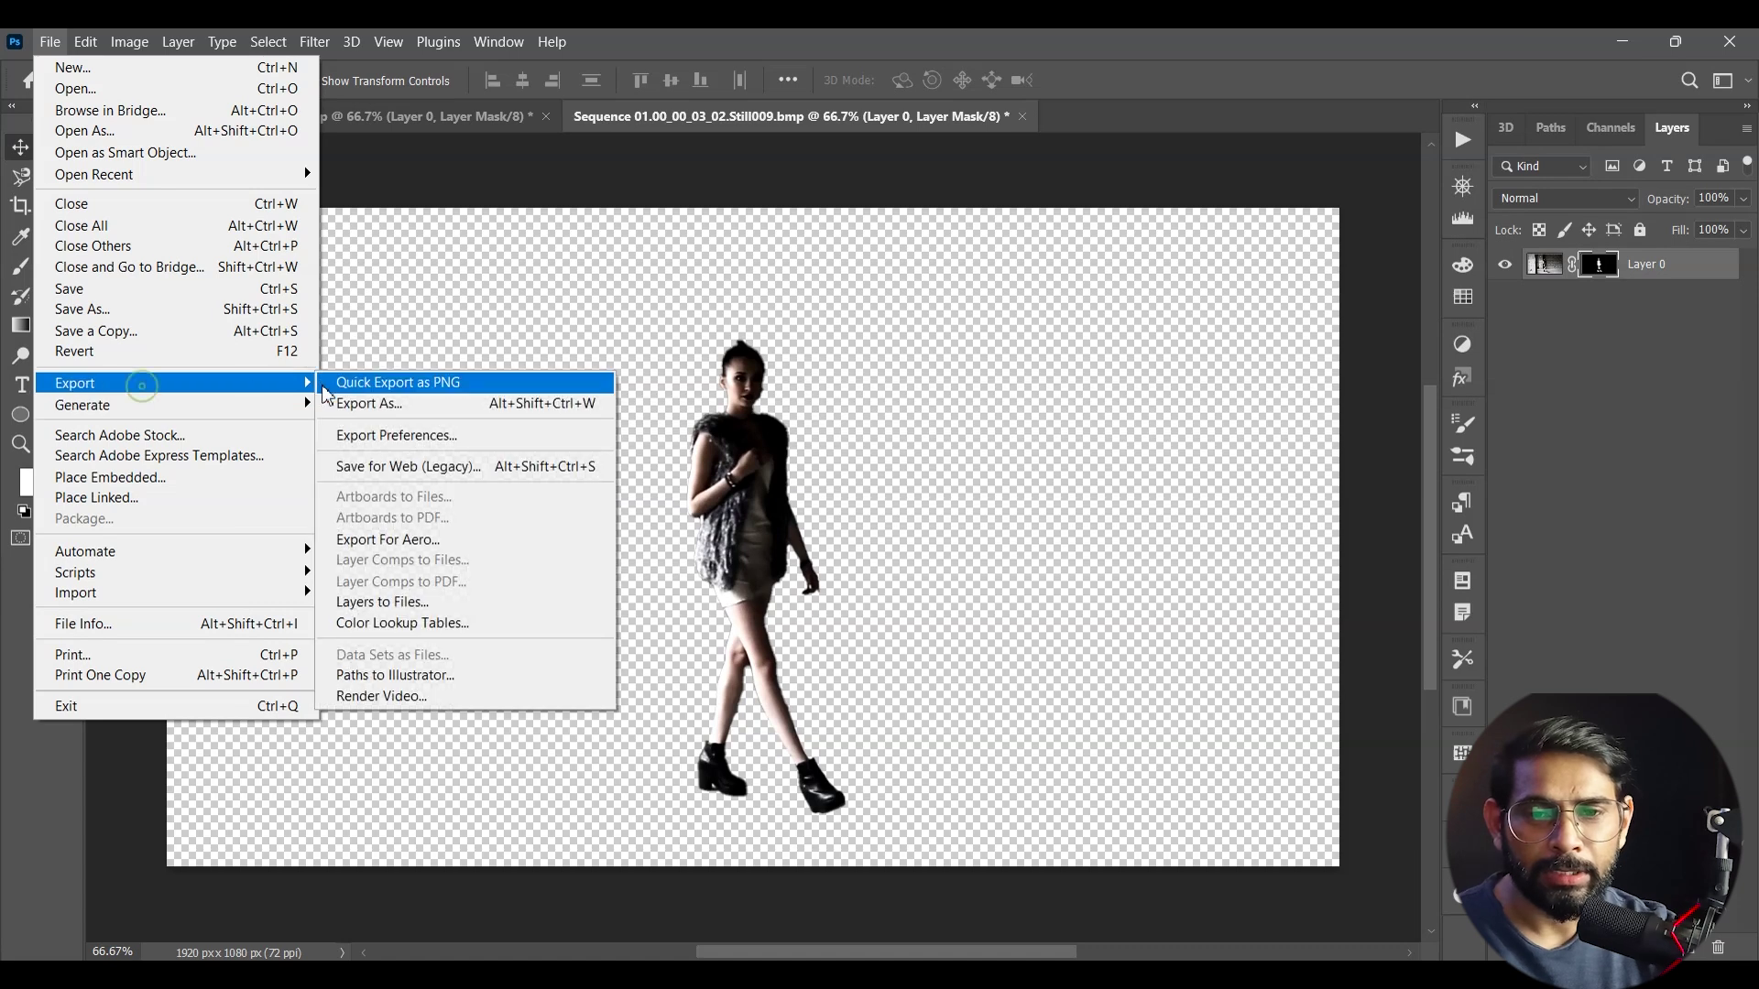
click(385, 385)
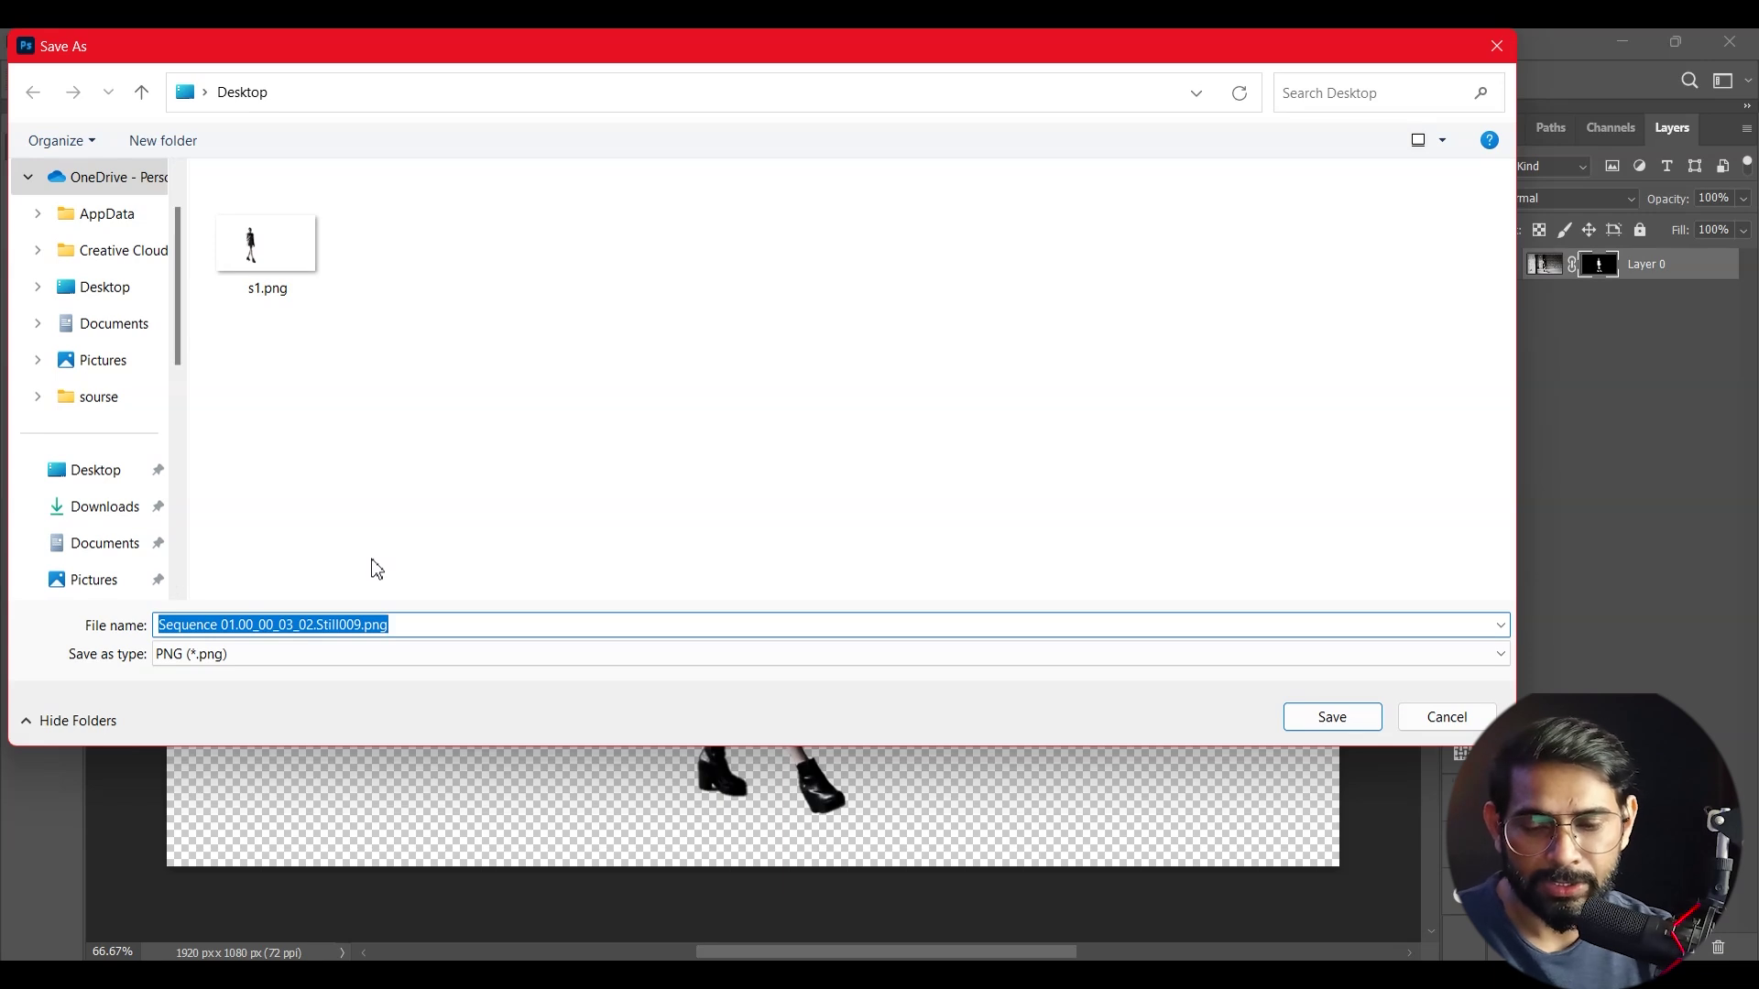
text(s2)
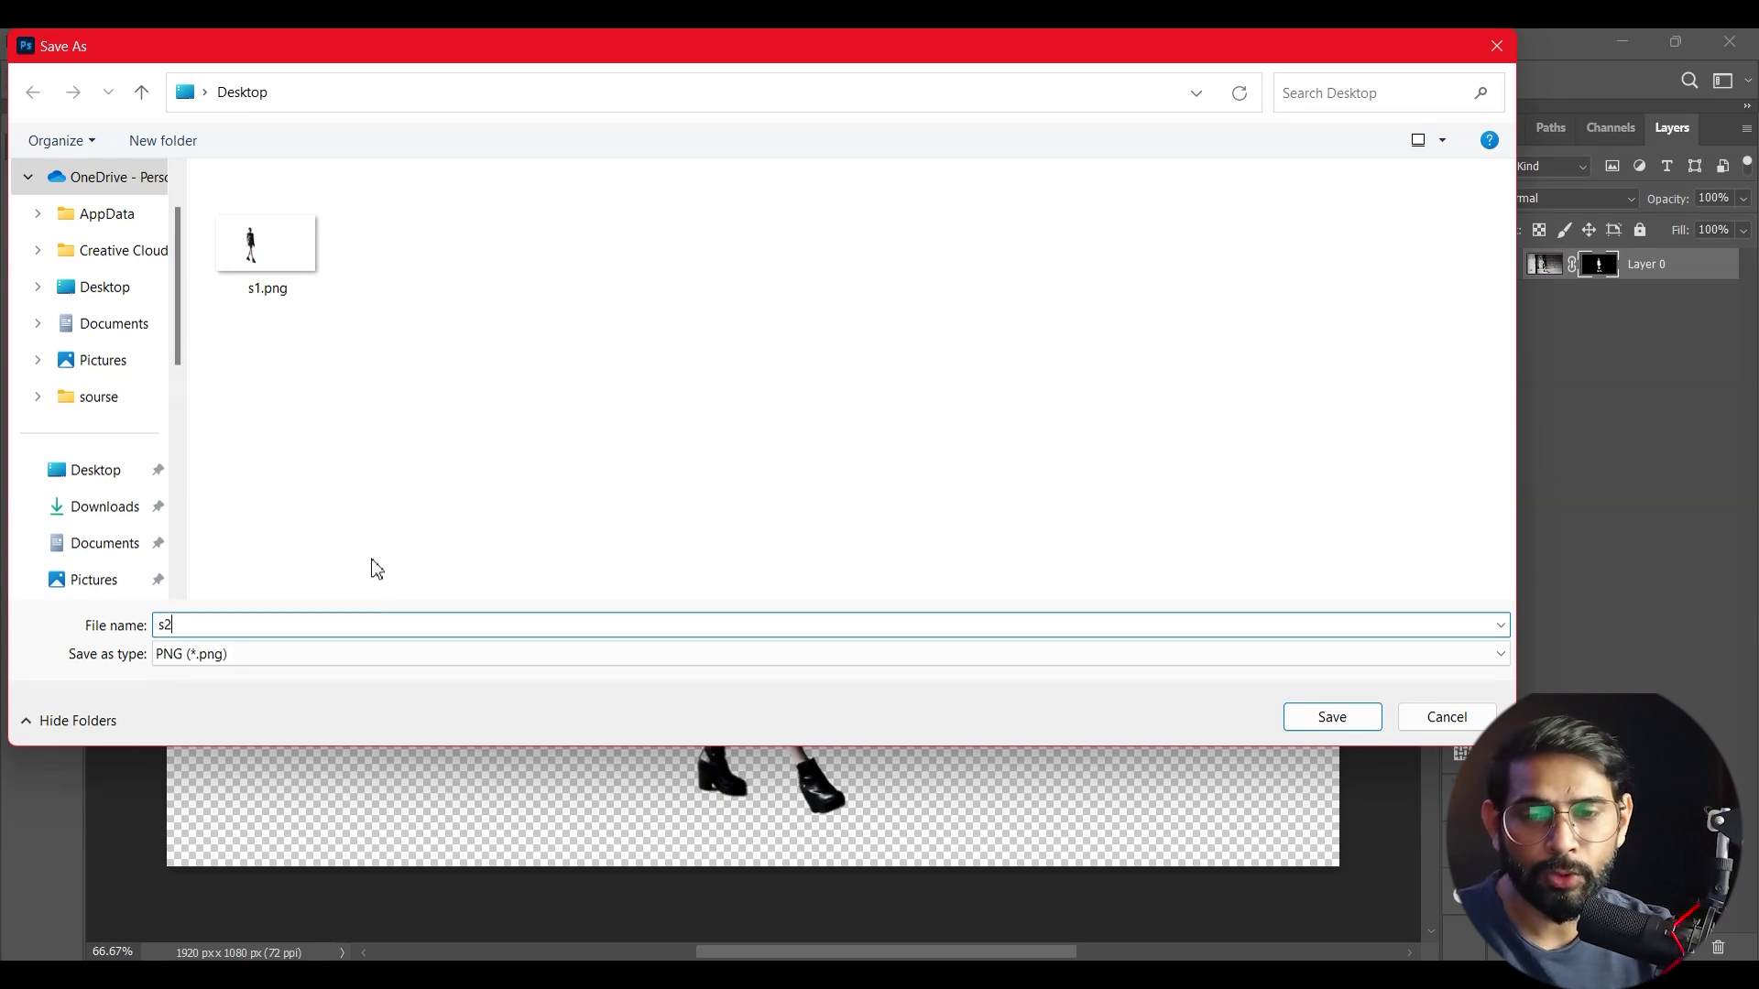
click(1330, 718)
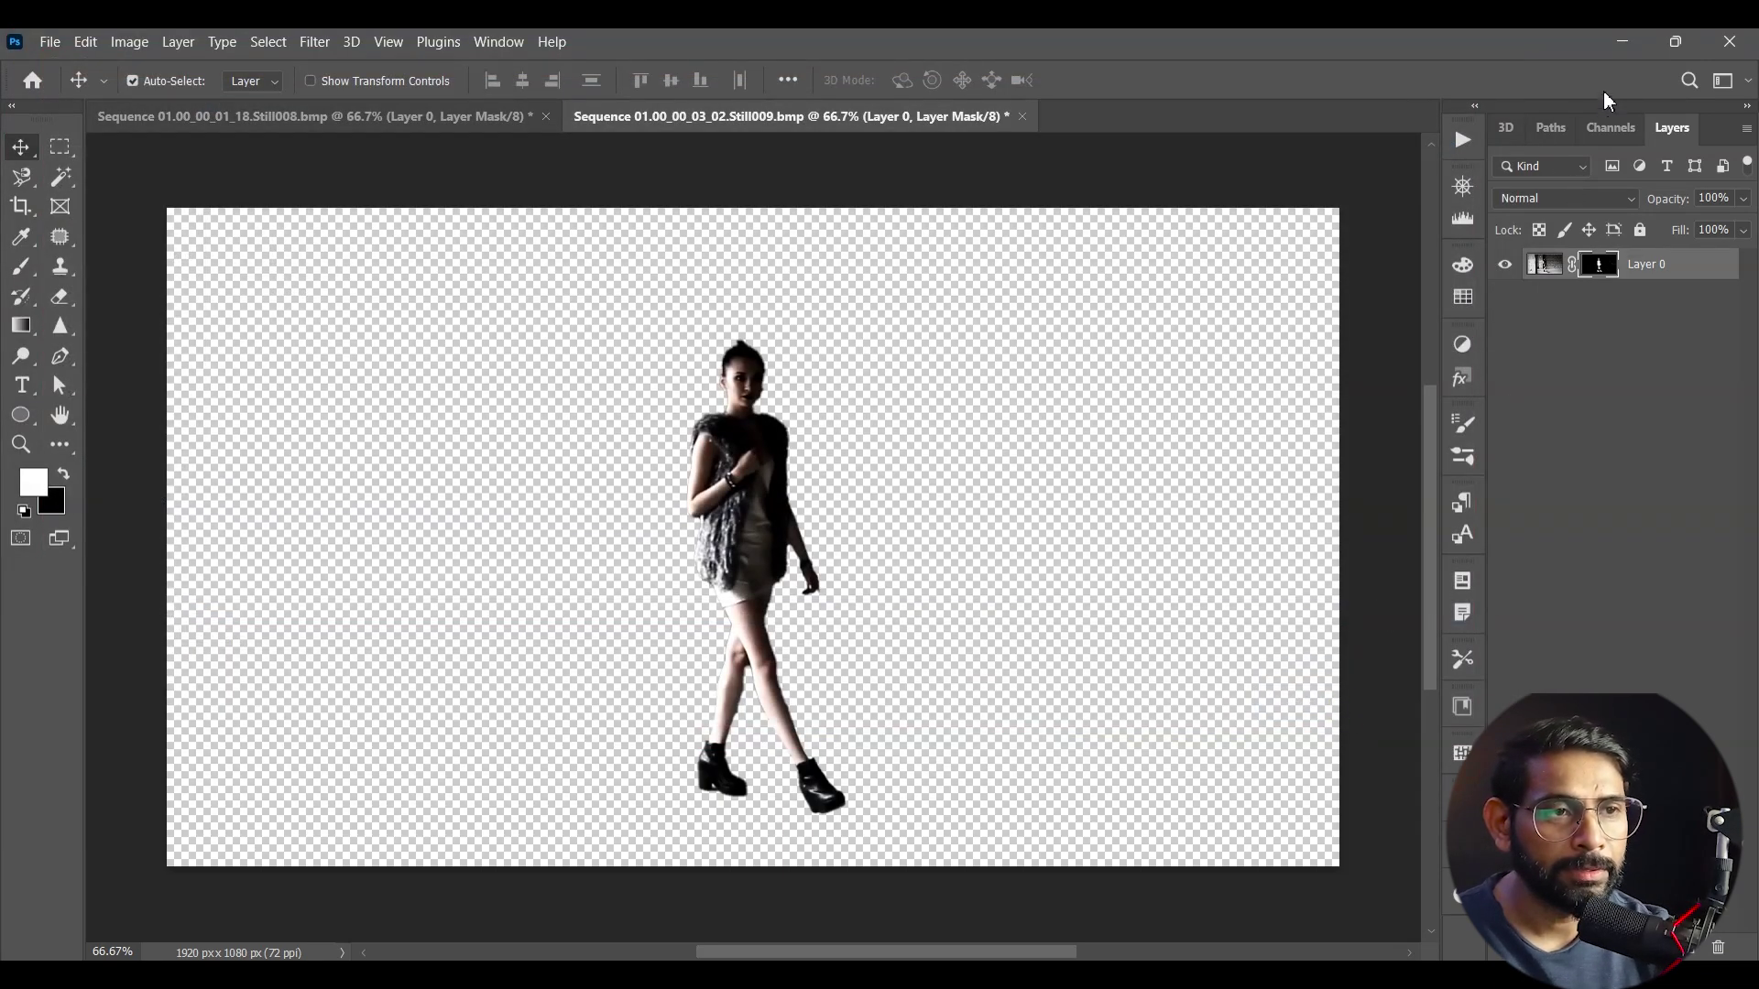
Step: Return to Premiere Pro and import s2.png from the Desktop into the project
click(1622, 41)
key(ctrl+i)
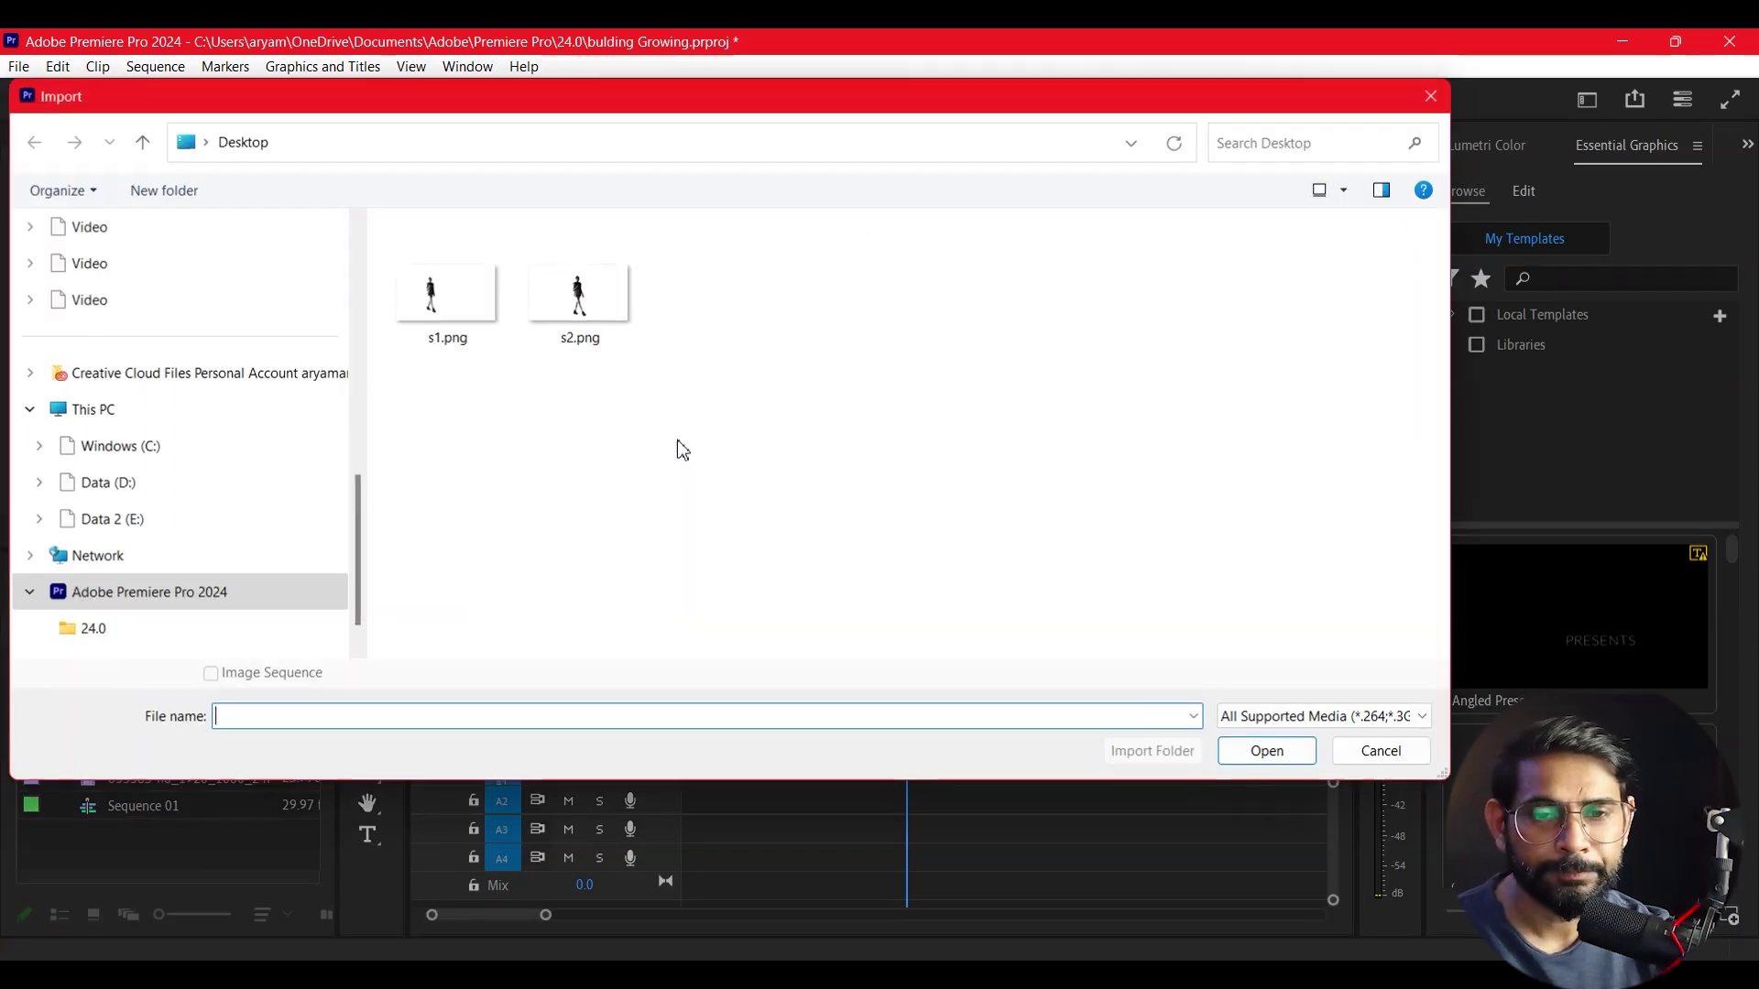
click(579, 295)
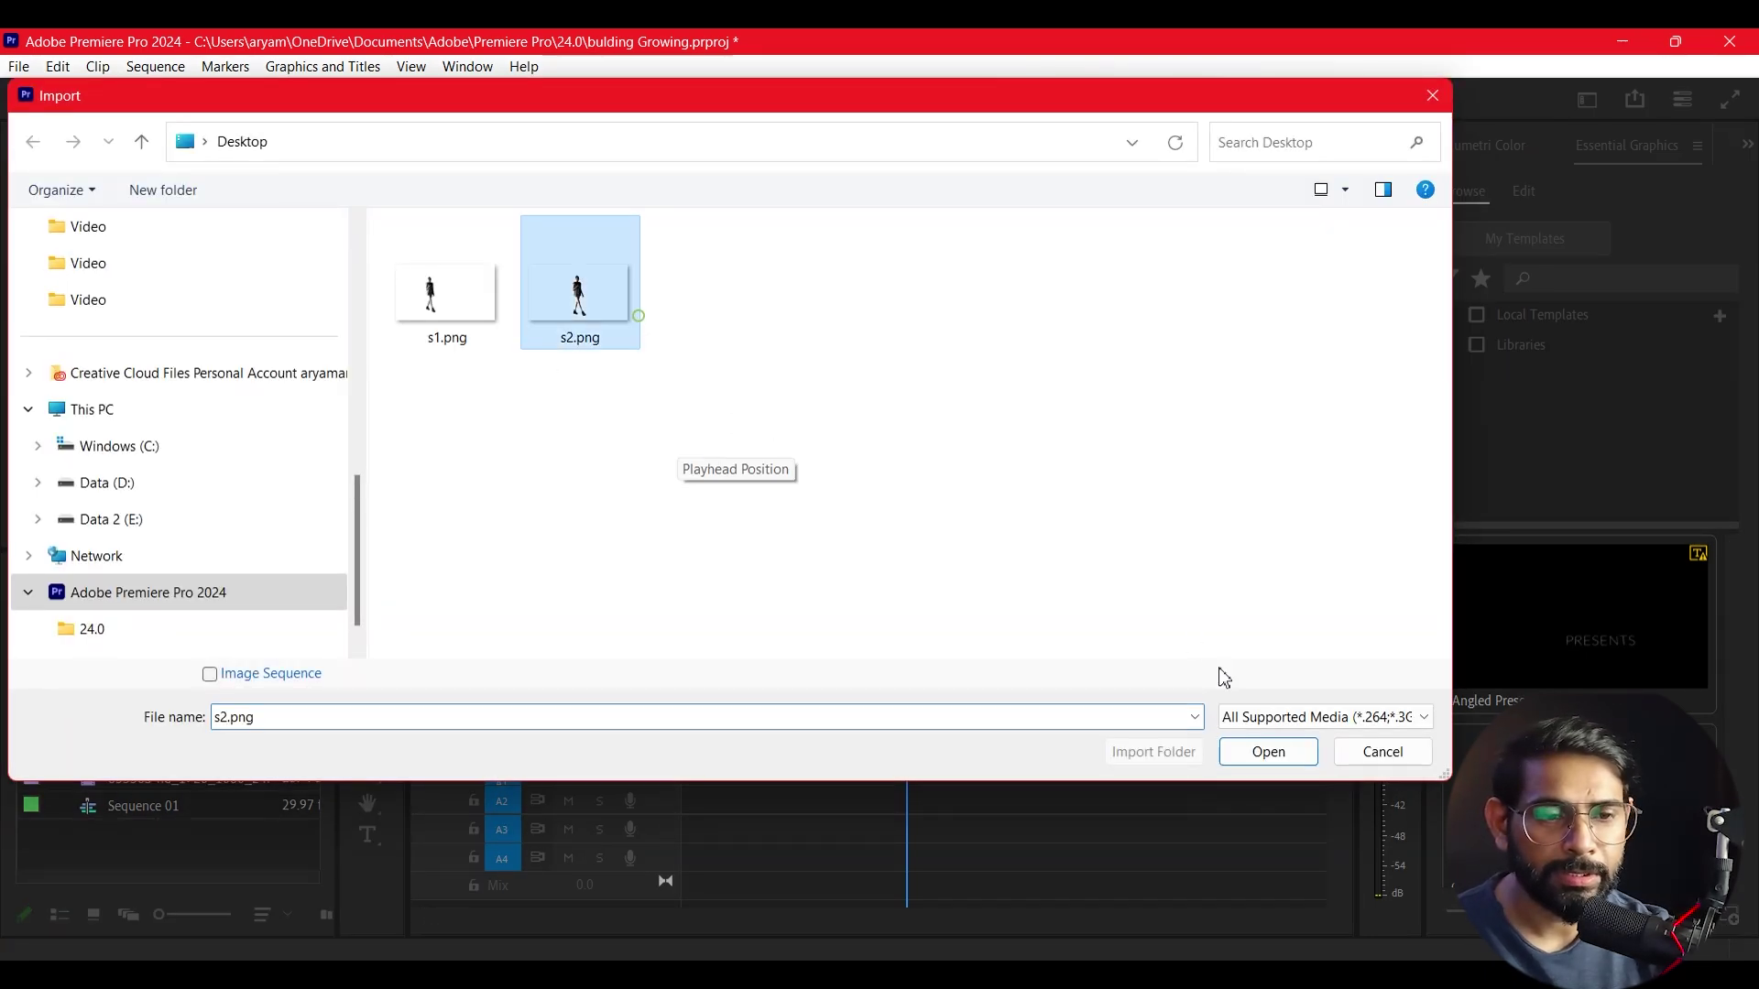
click(1269, 751)
Step: Replace the second still on V3 with s2.png on V4, extending its start back to the sequence start
drag(130, 738, 790, 680)
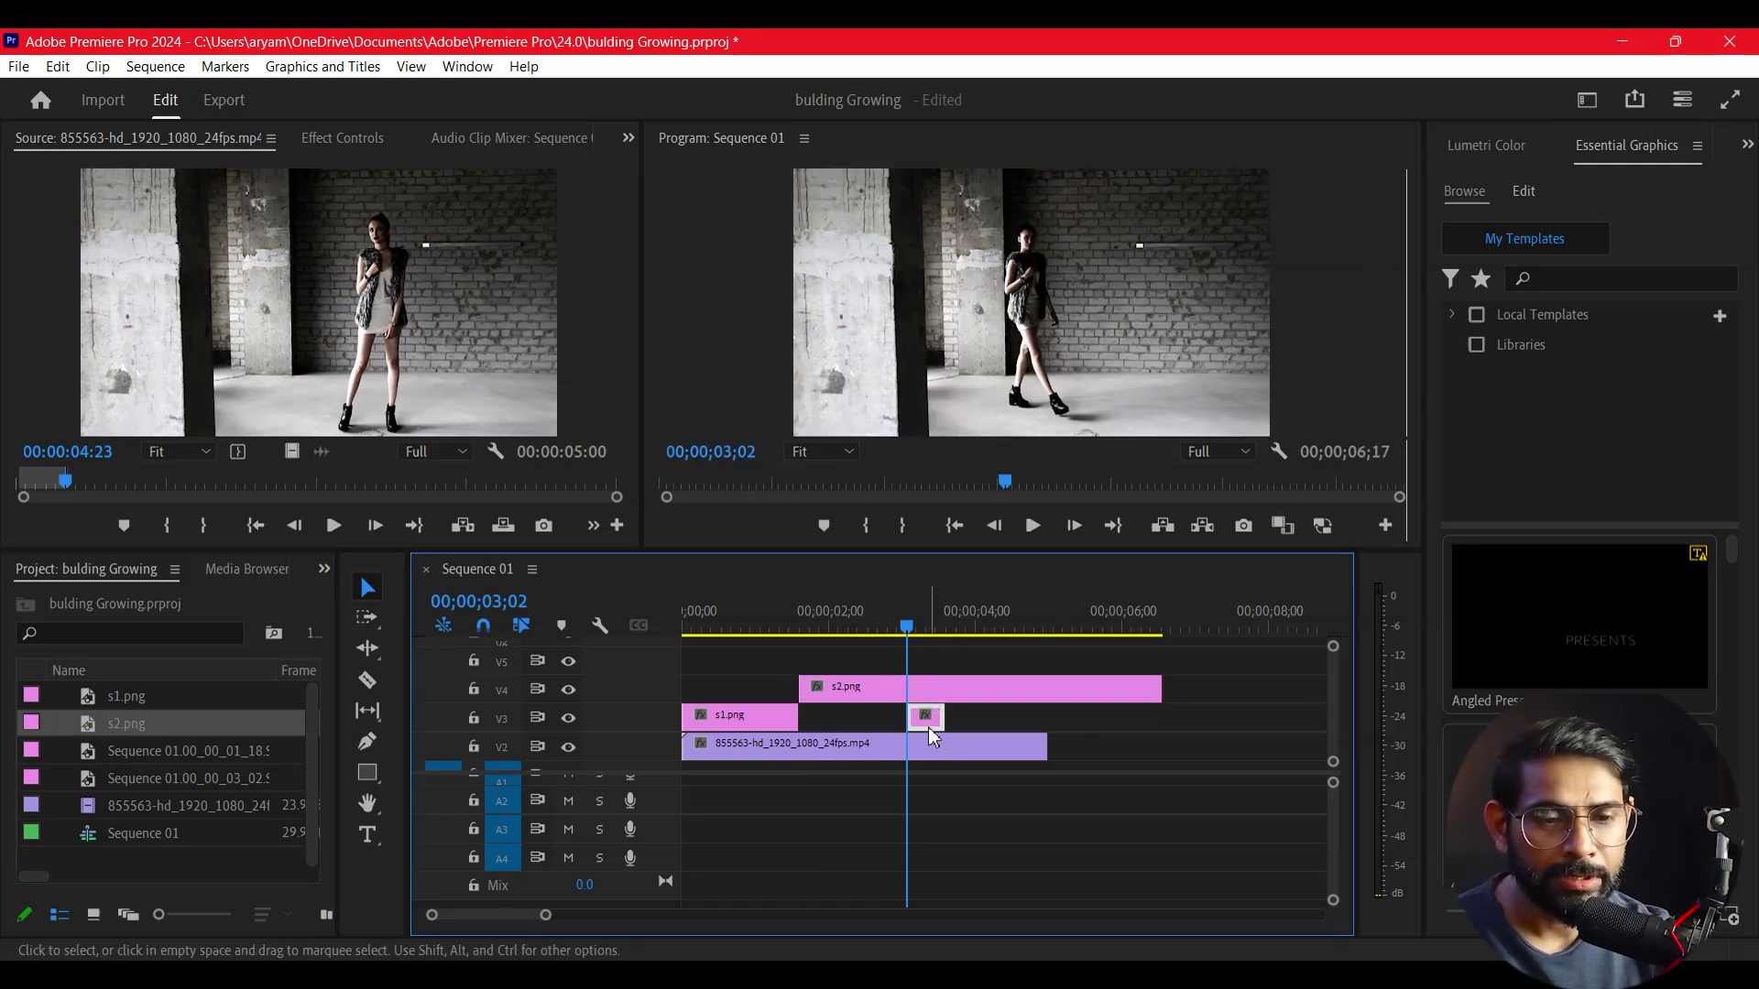
drag(948, 688, 1058, 694)
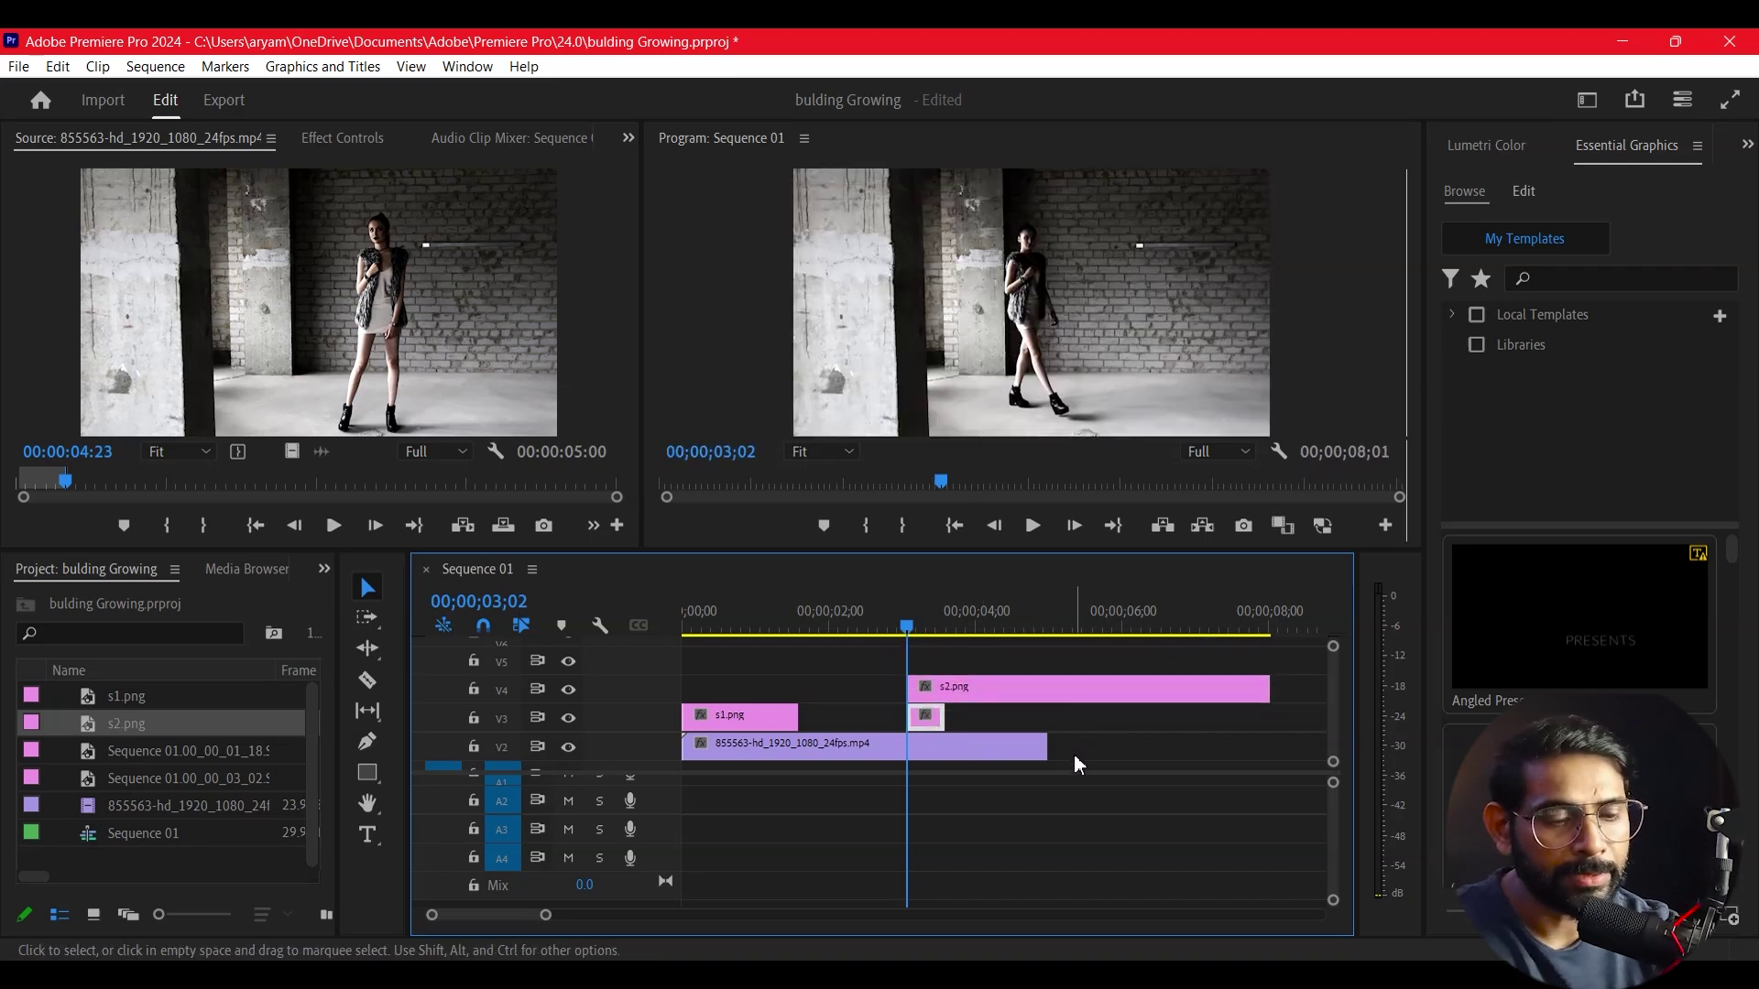
drag(1266, 689, 954, 689)
click(683, 630)
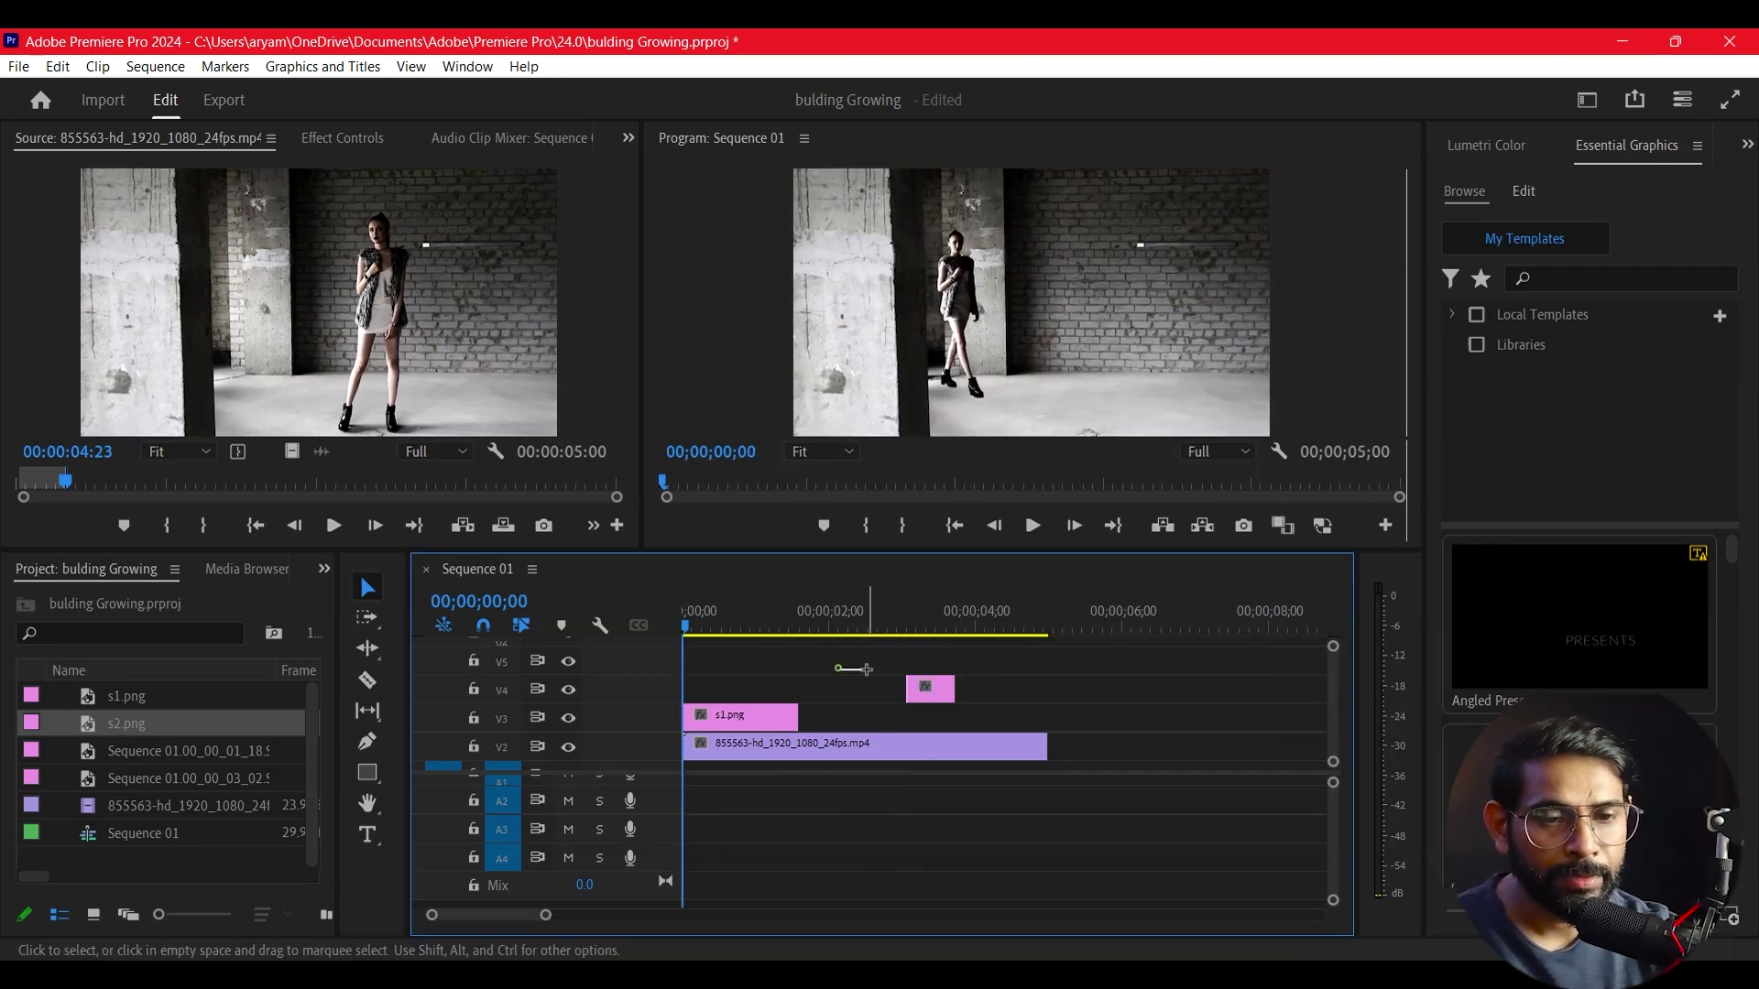
drag(907, 689, 684, 689)
Step: Trim the end of s2.png on V4 to 00;00;03;03 and play the sequence back from the start
key(space)
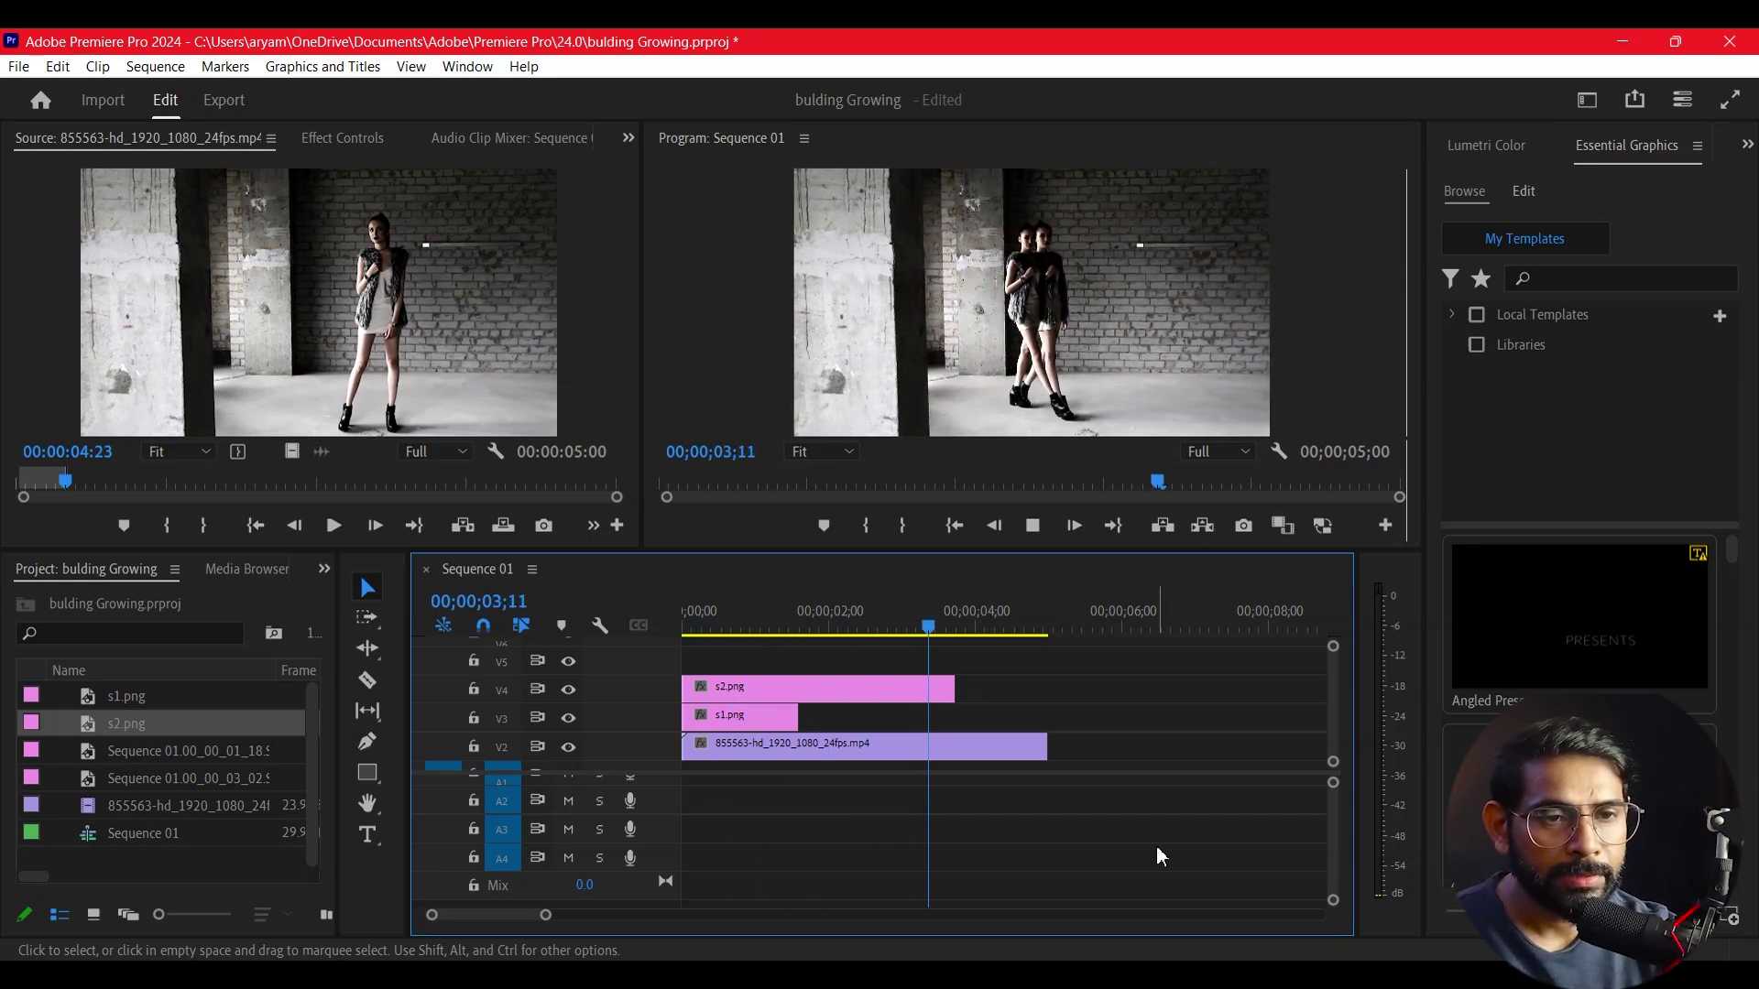
key(space)
drag(954, 629, 909, 629)
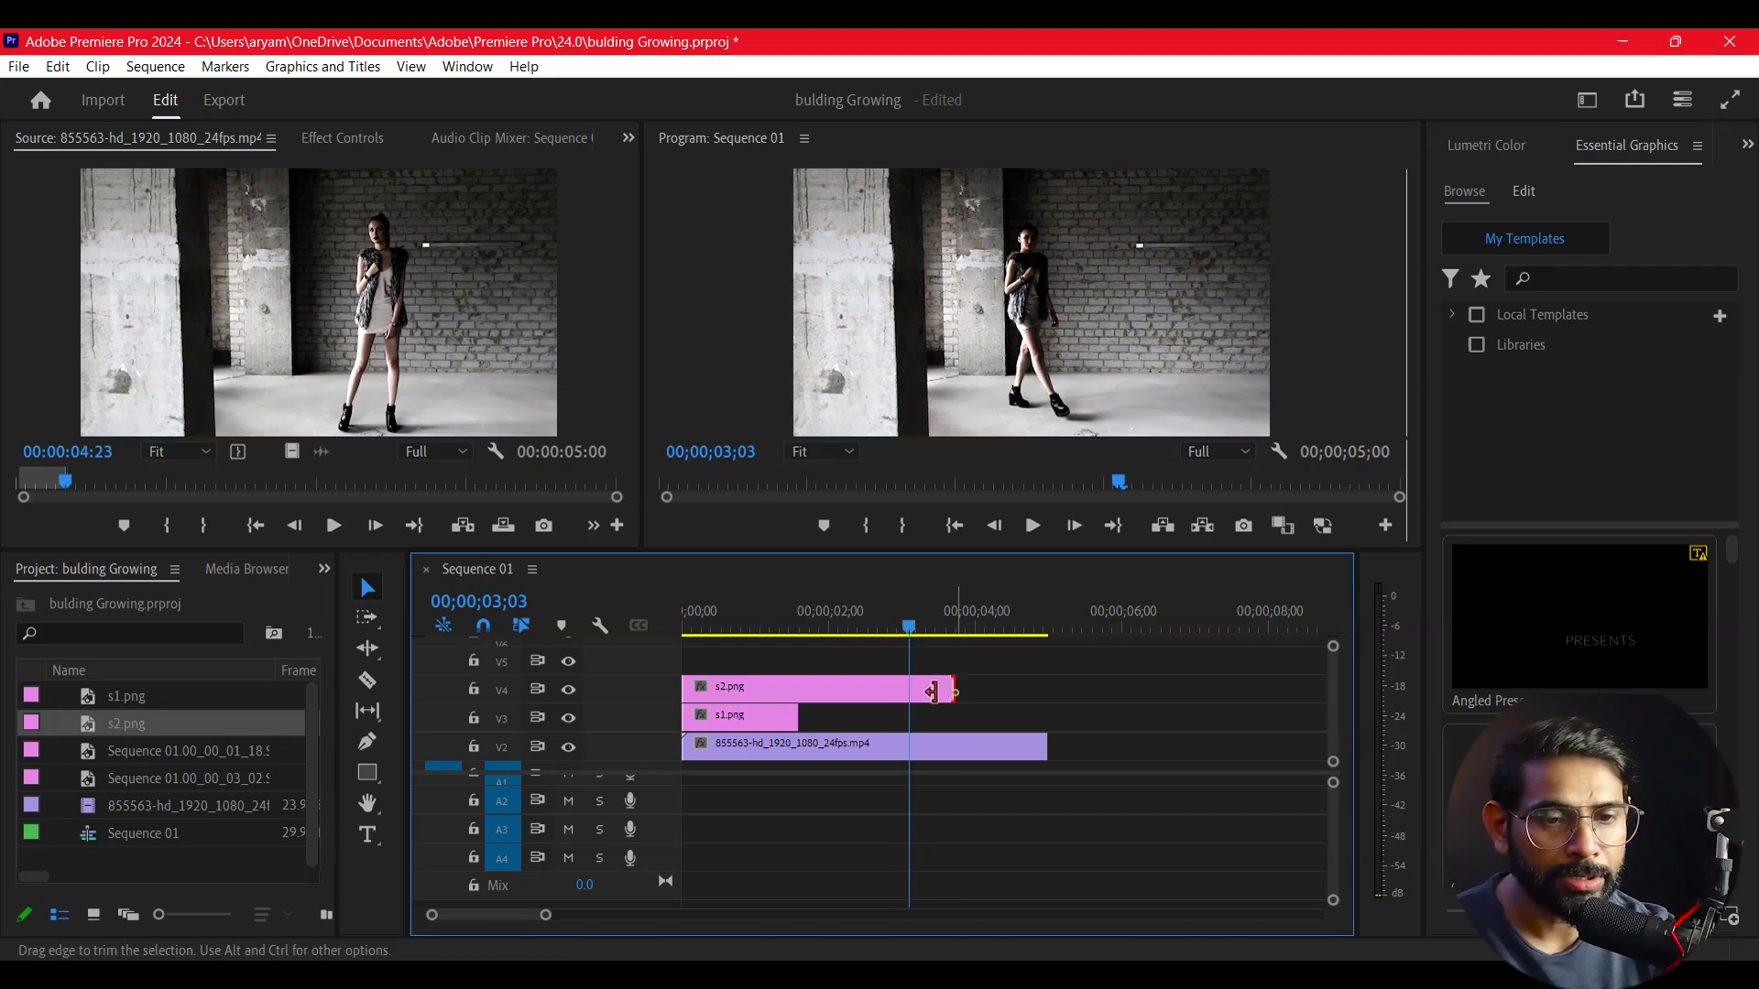
drag(945, 691, 908, 692)
key(Up)
key(Up)
key(space)
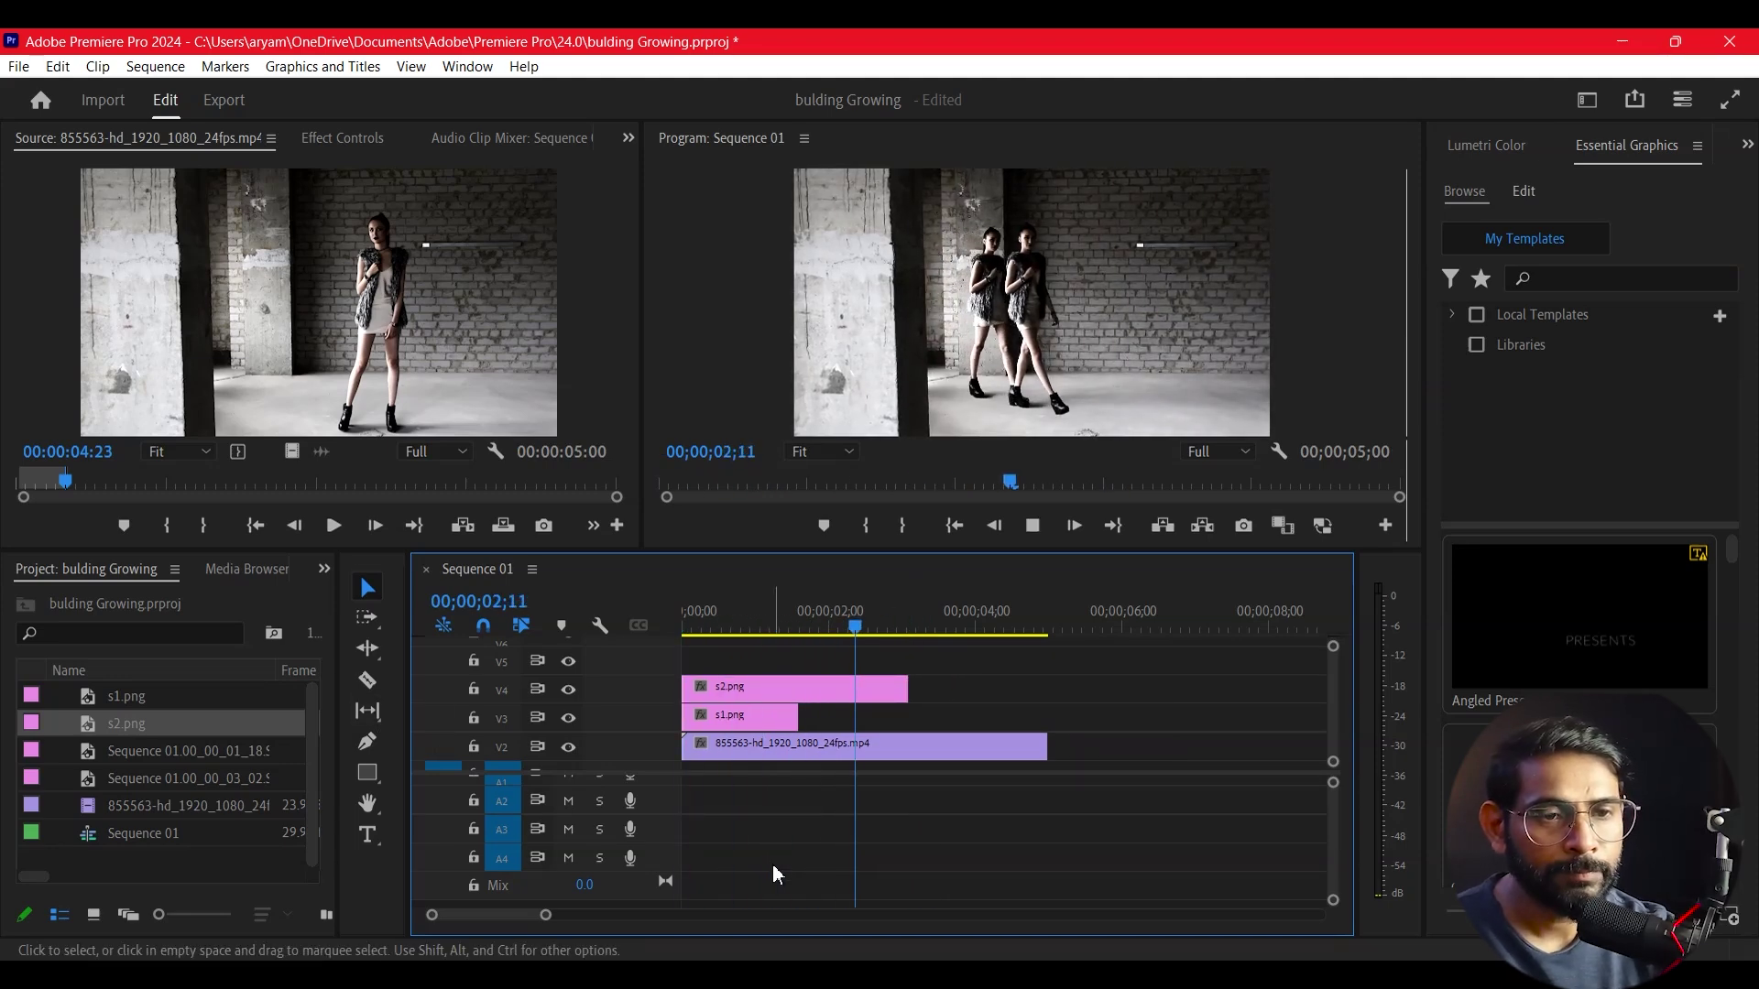
key(space)
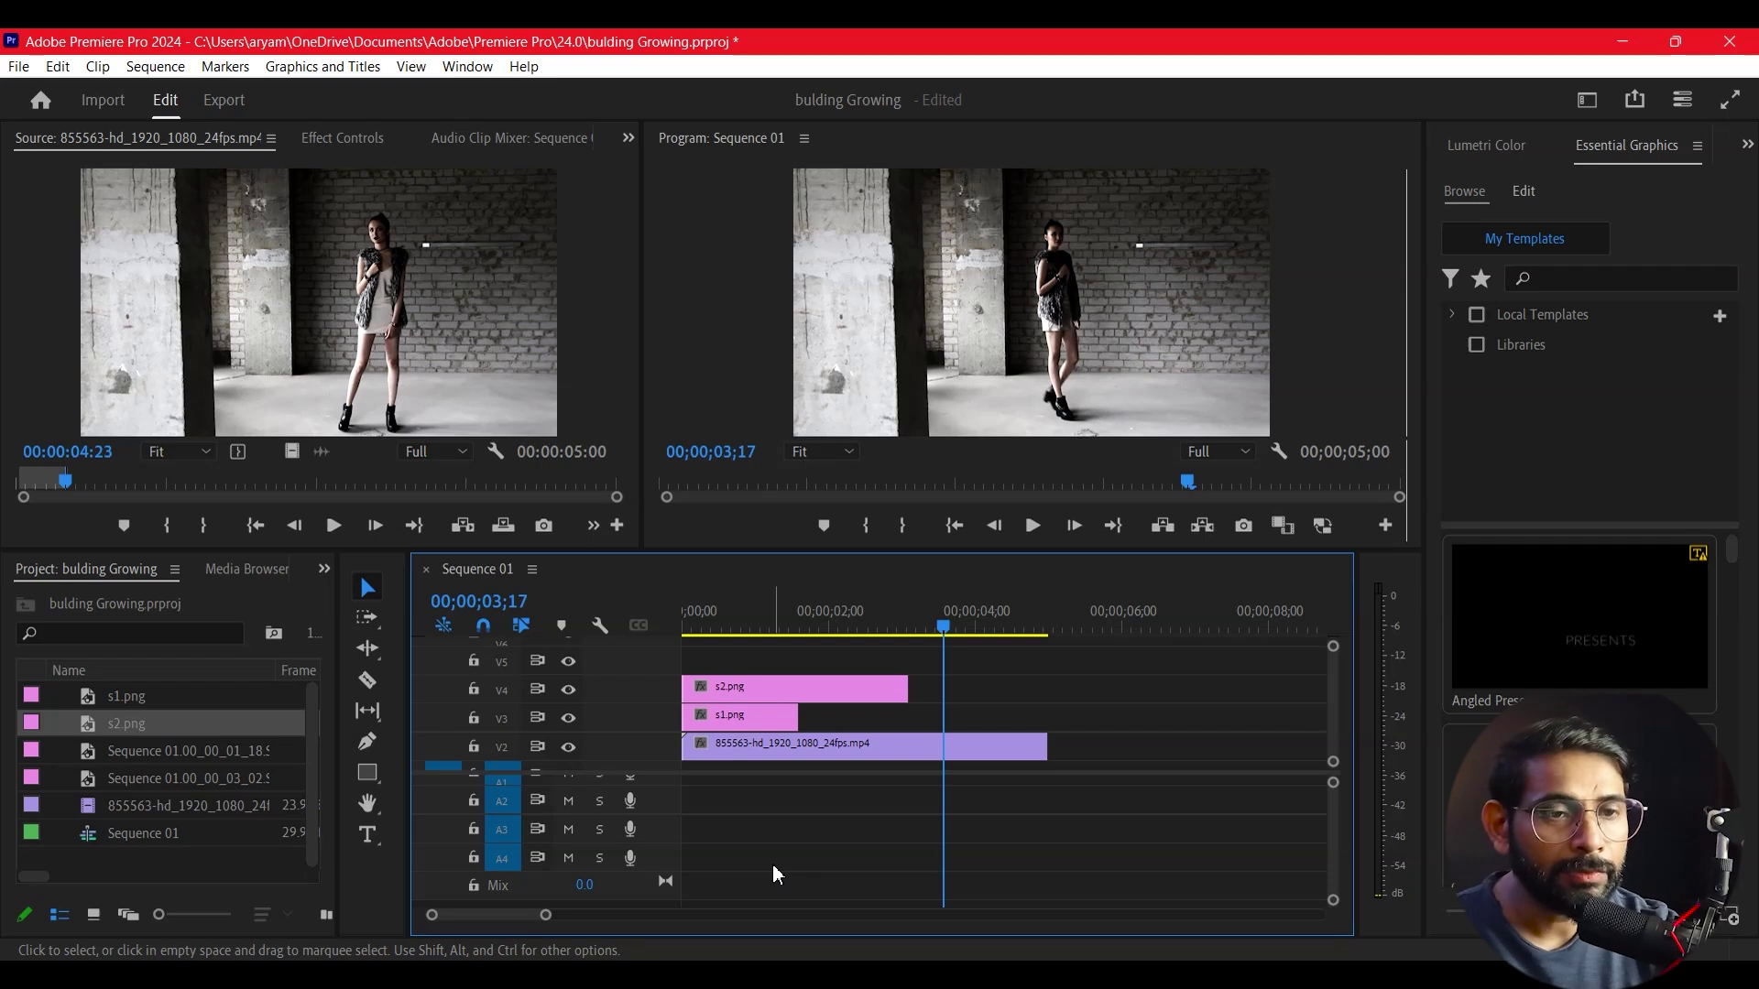
Step: Export the frame at 00;00;04;06 as a third BMP still imported into the project
key(space)
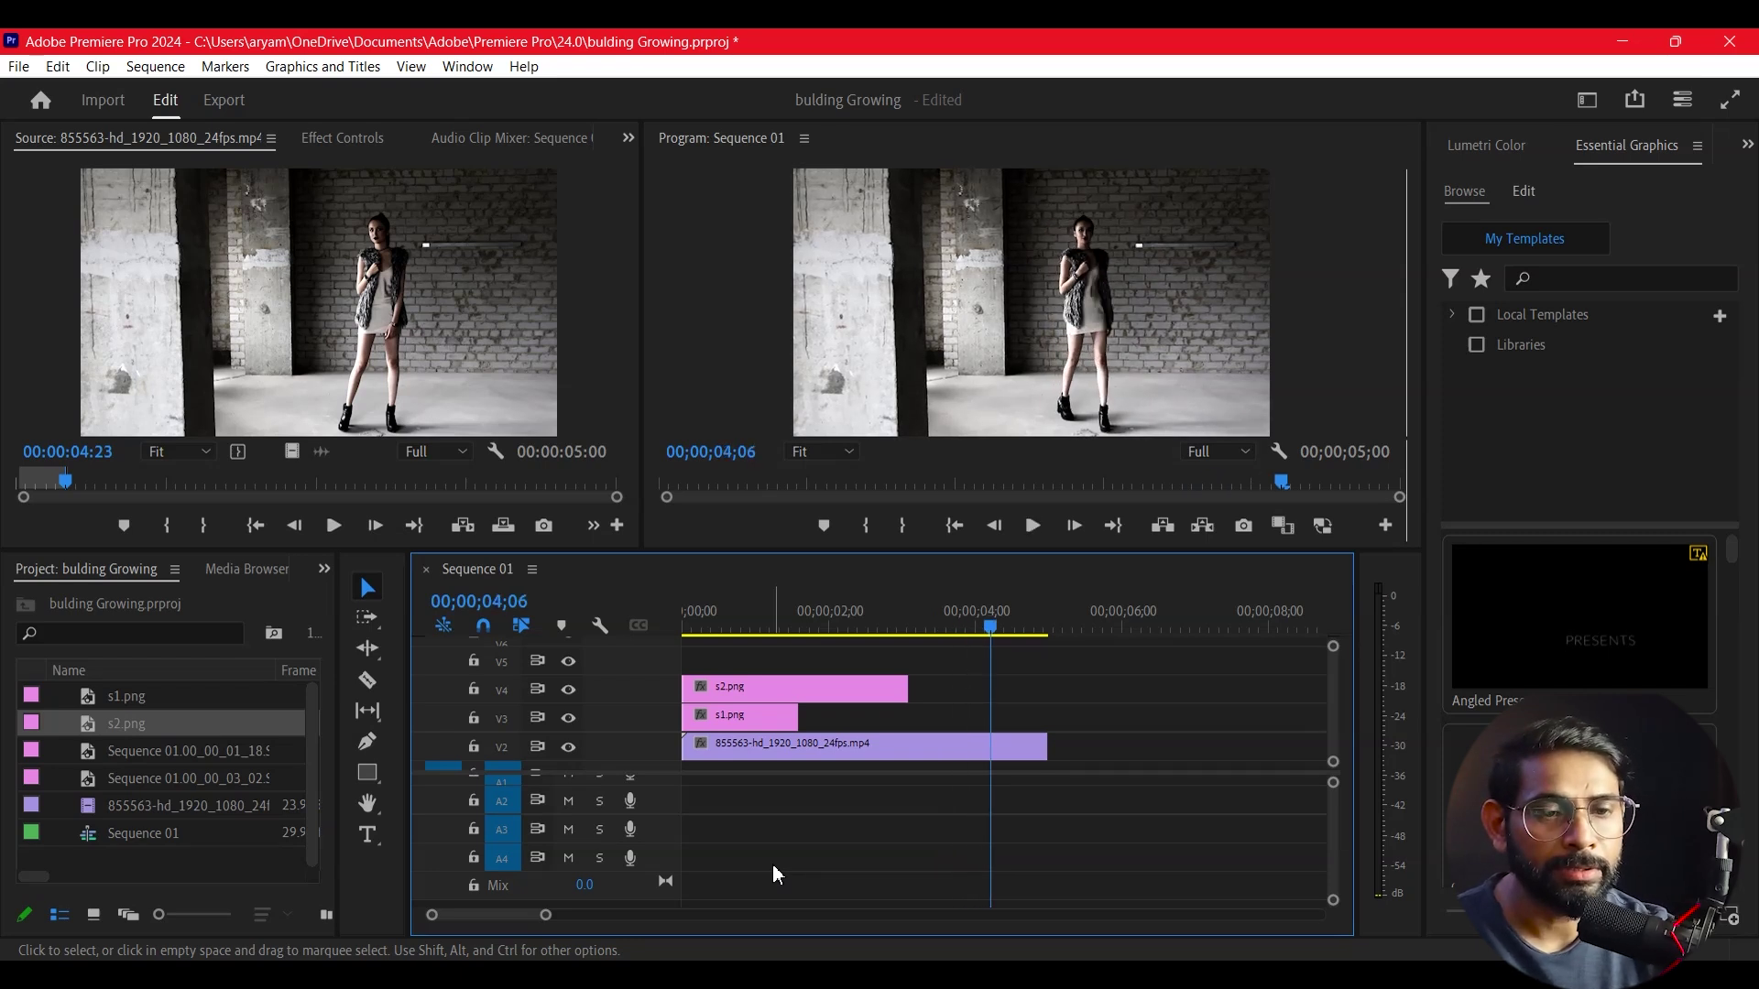
key(space)
key(space)
key(space)
key(space)
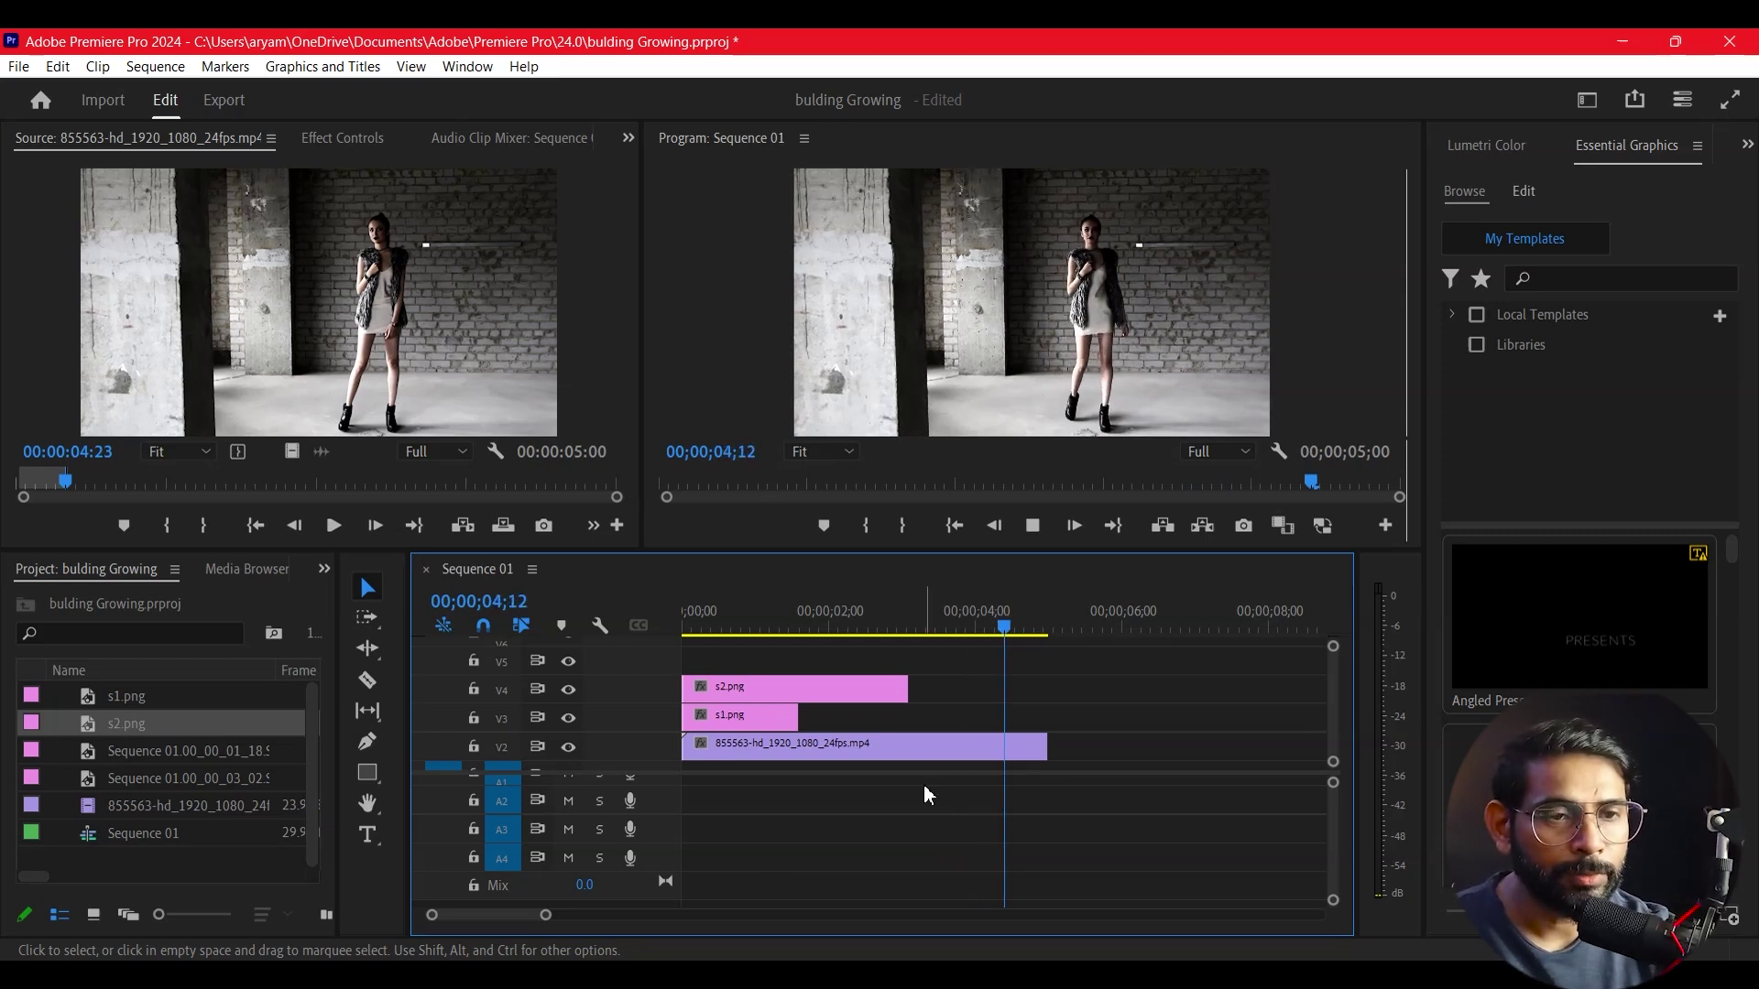
drag(1040, 628, 988, 691)
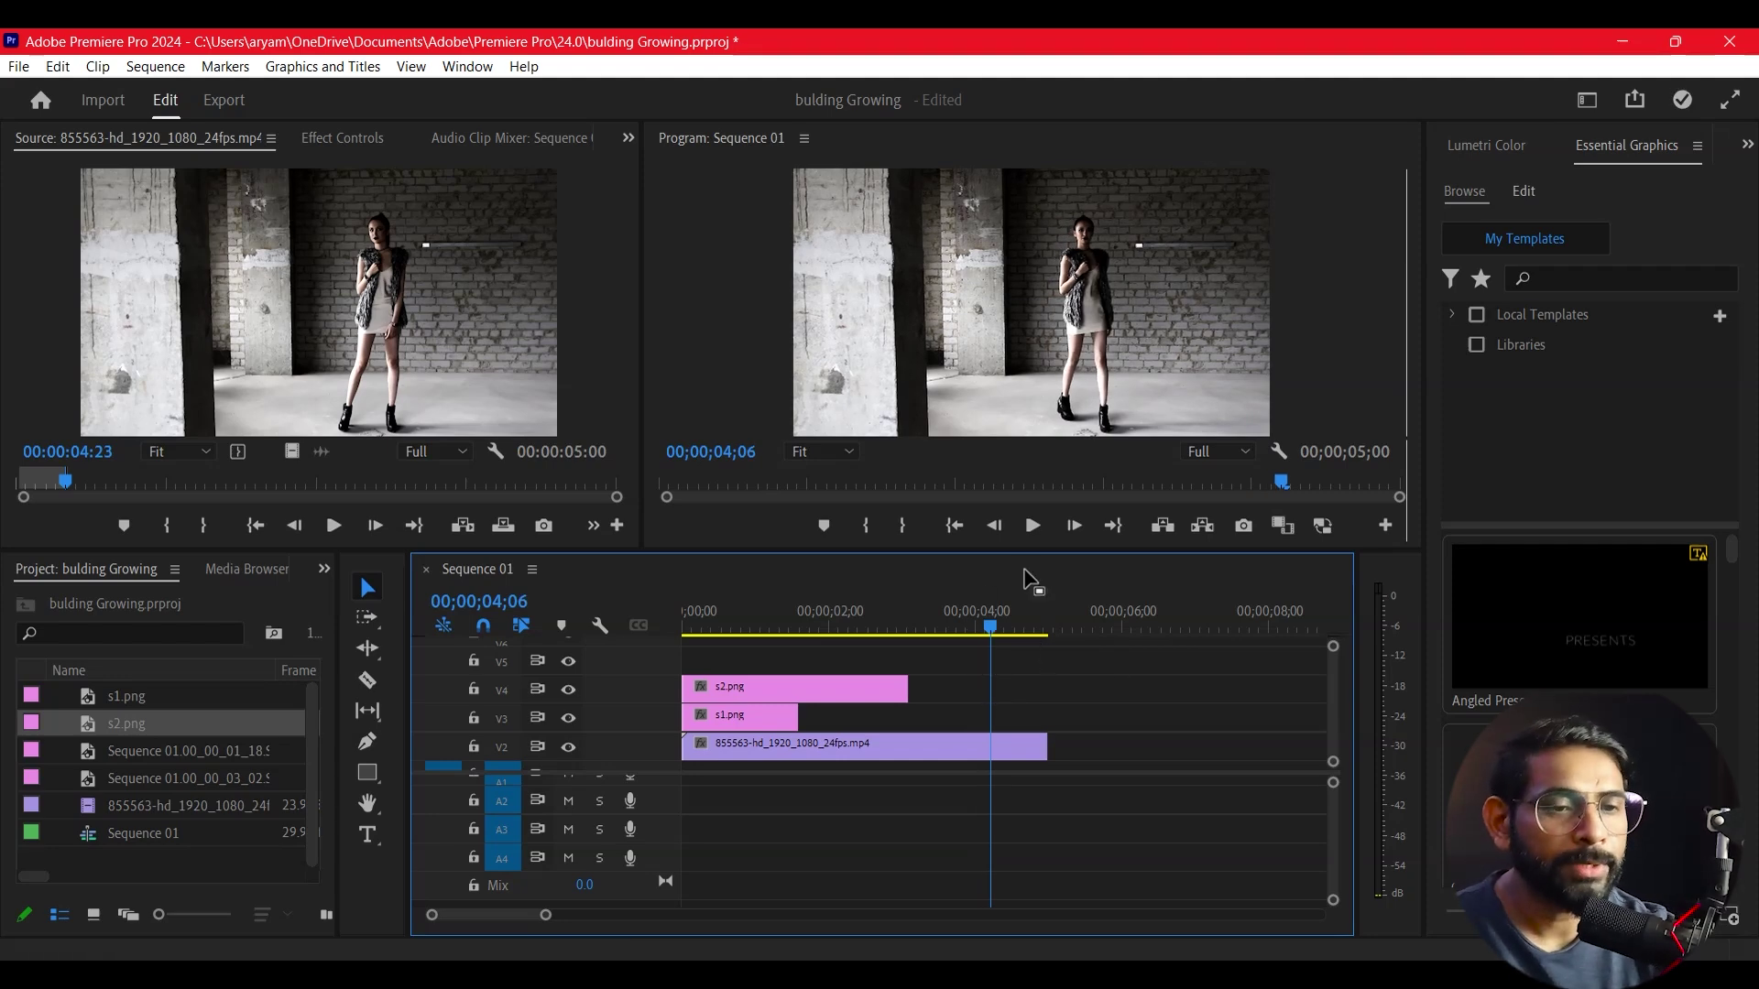
click(1245, 526)
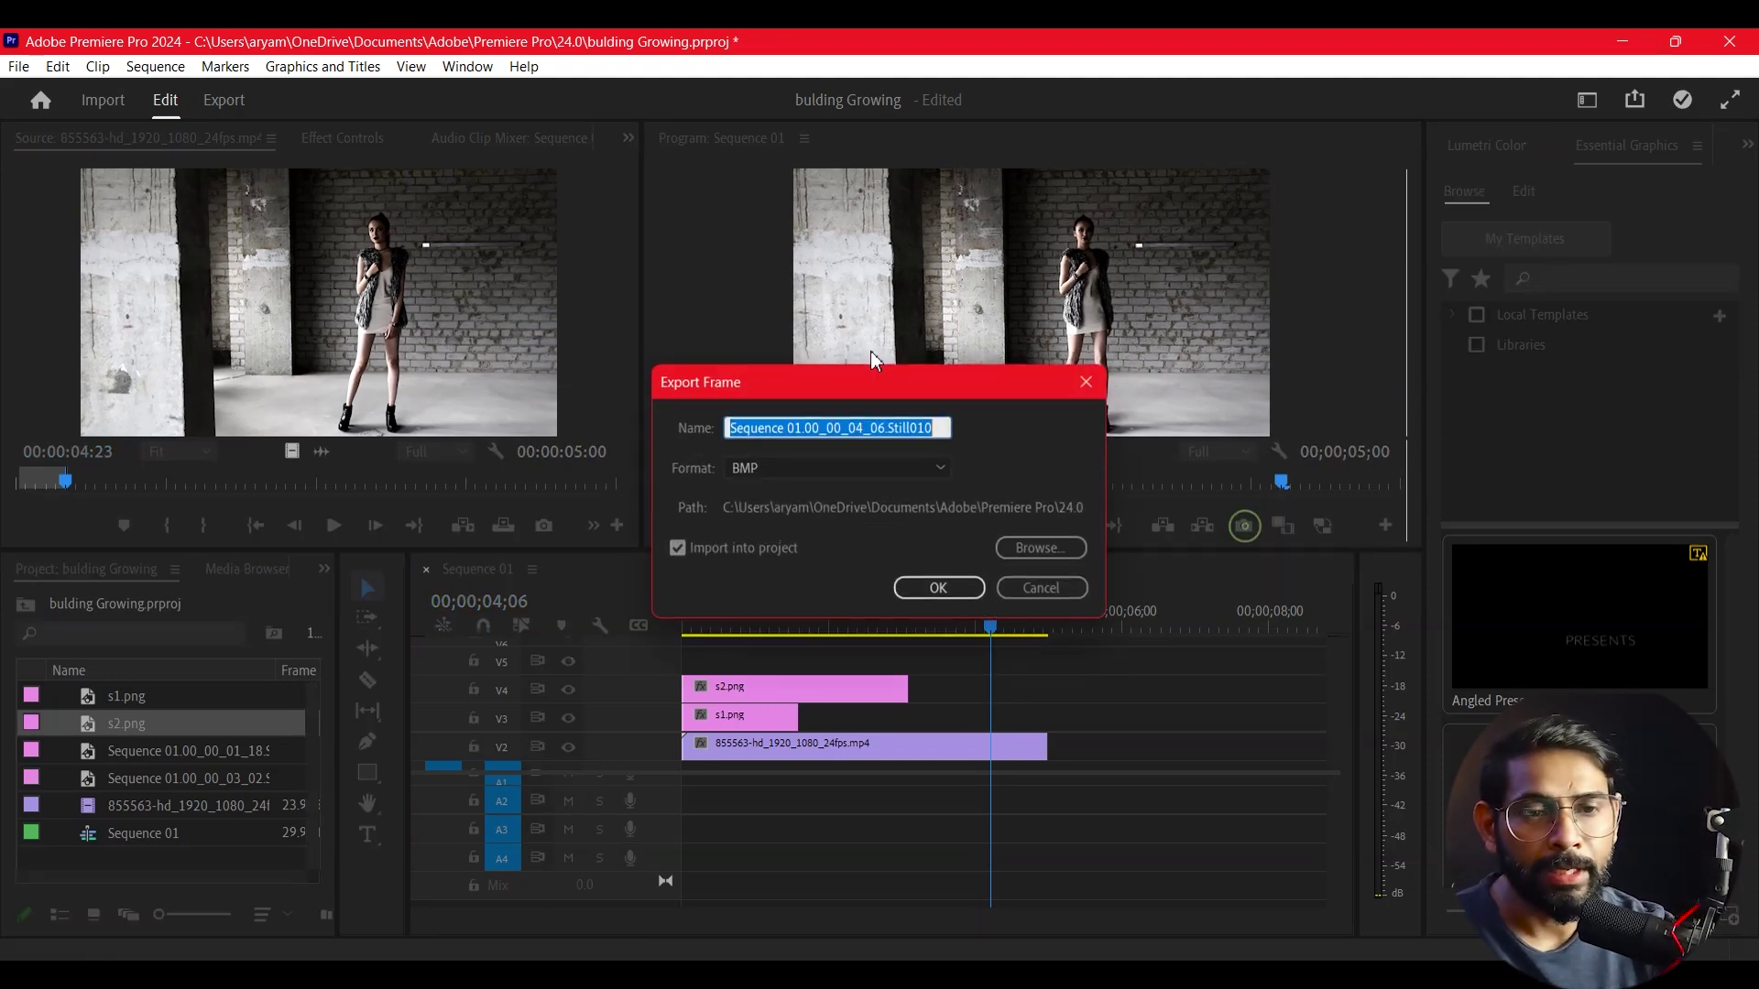
click(938, 587)
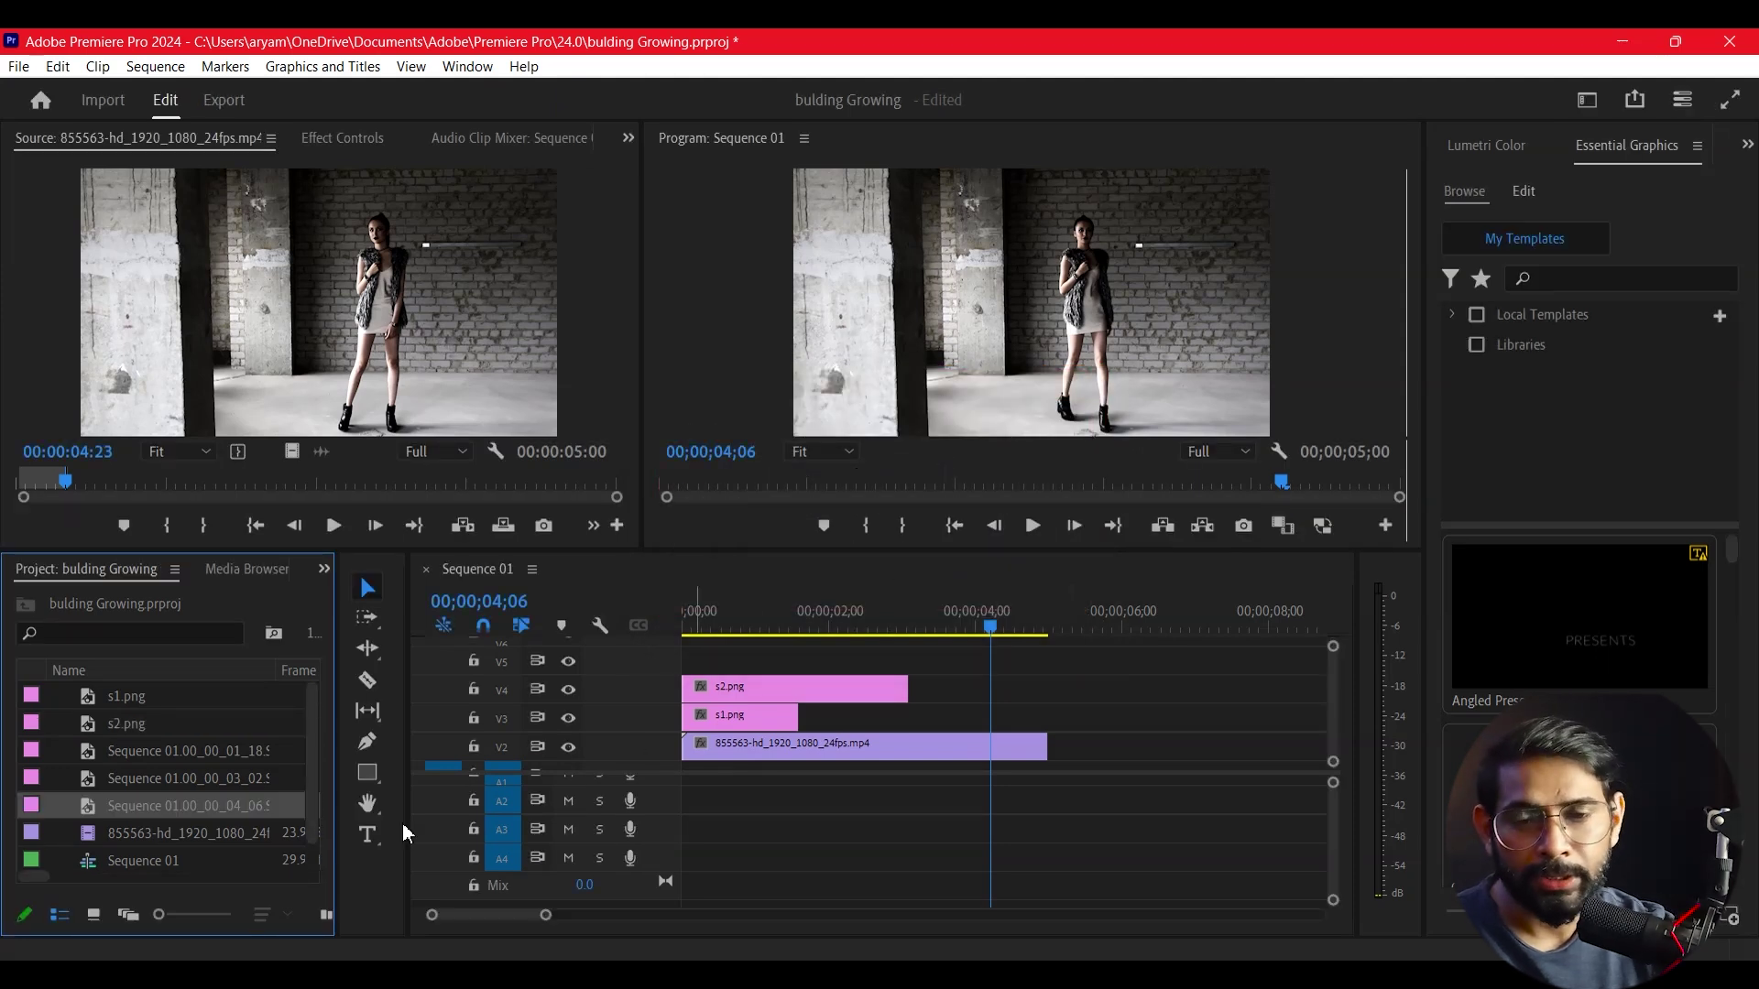
Step: Place the third still on V5 from the sequence start to 00;00;04;06 and open it in Photoshop to remove its background
drag(79, 820, 683, 664)
drag(1036, 660, 987, 666)
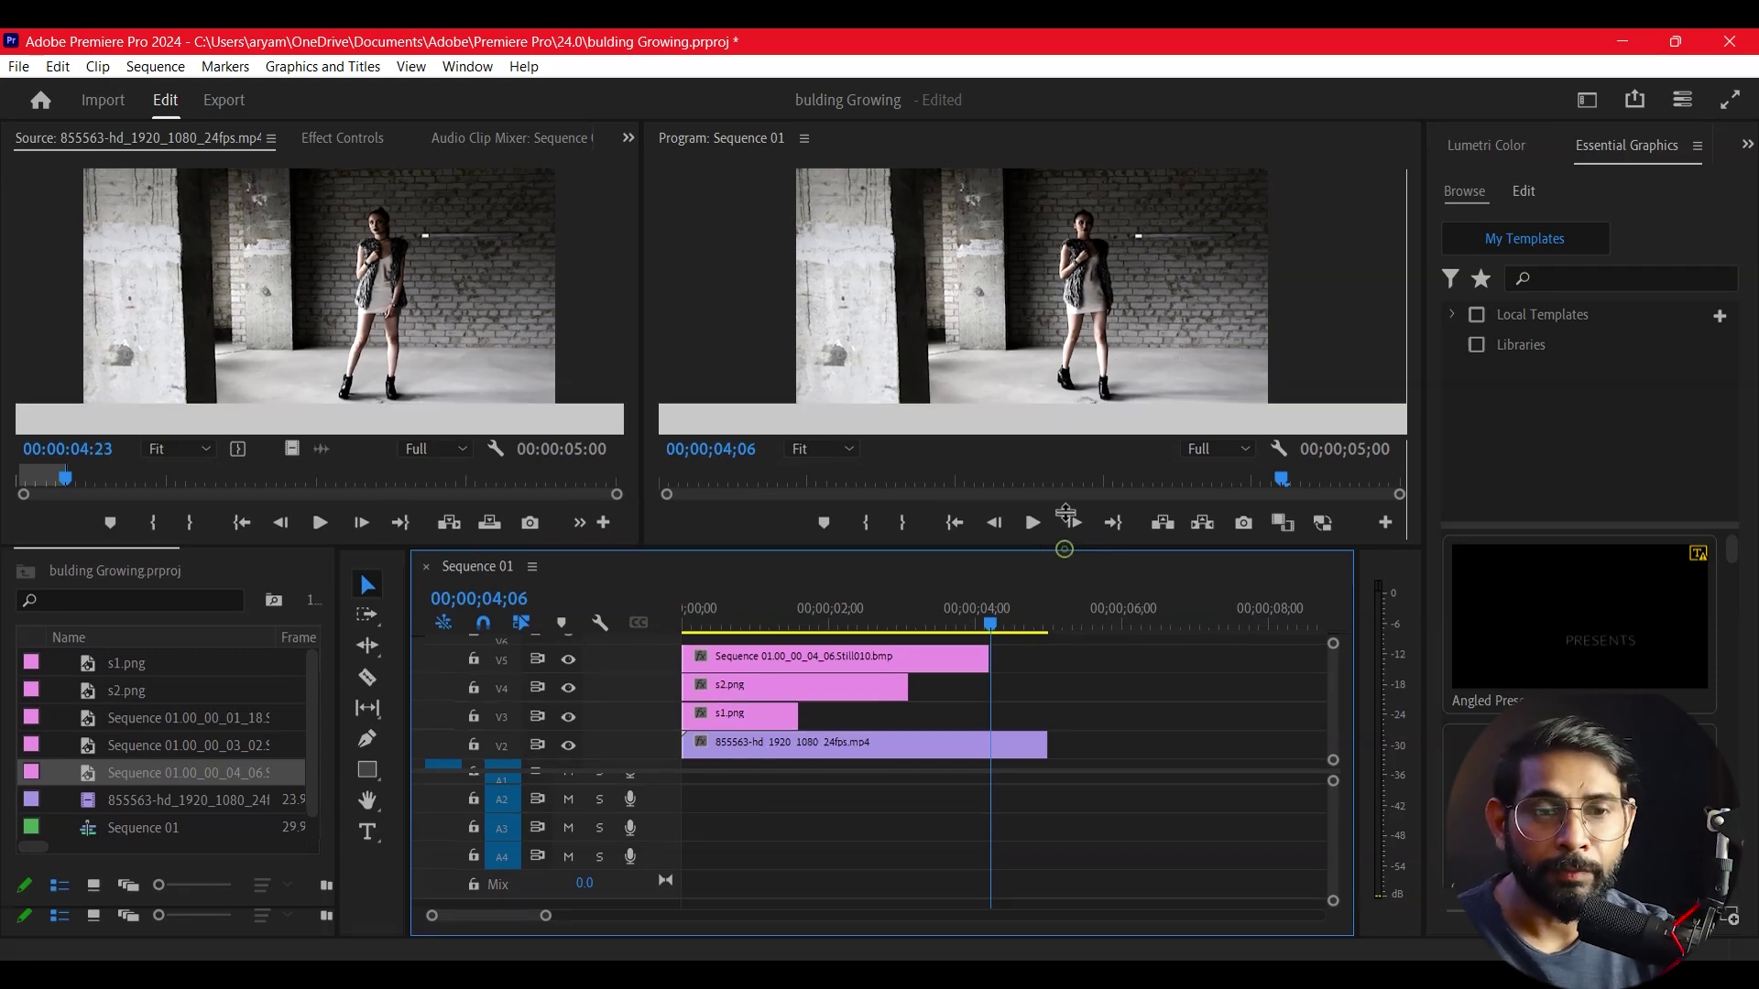
drag(1064, 550, 1064, 485)
right_click(939, 632)
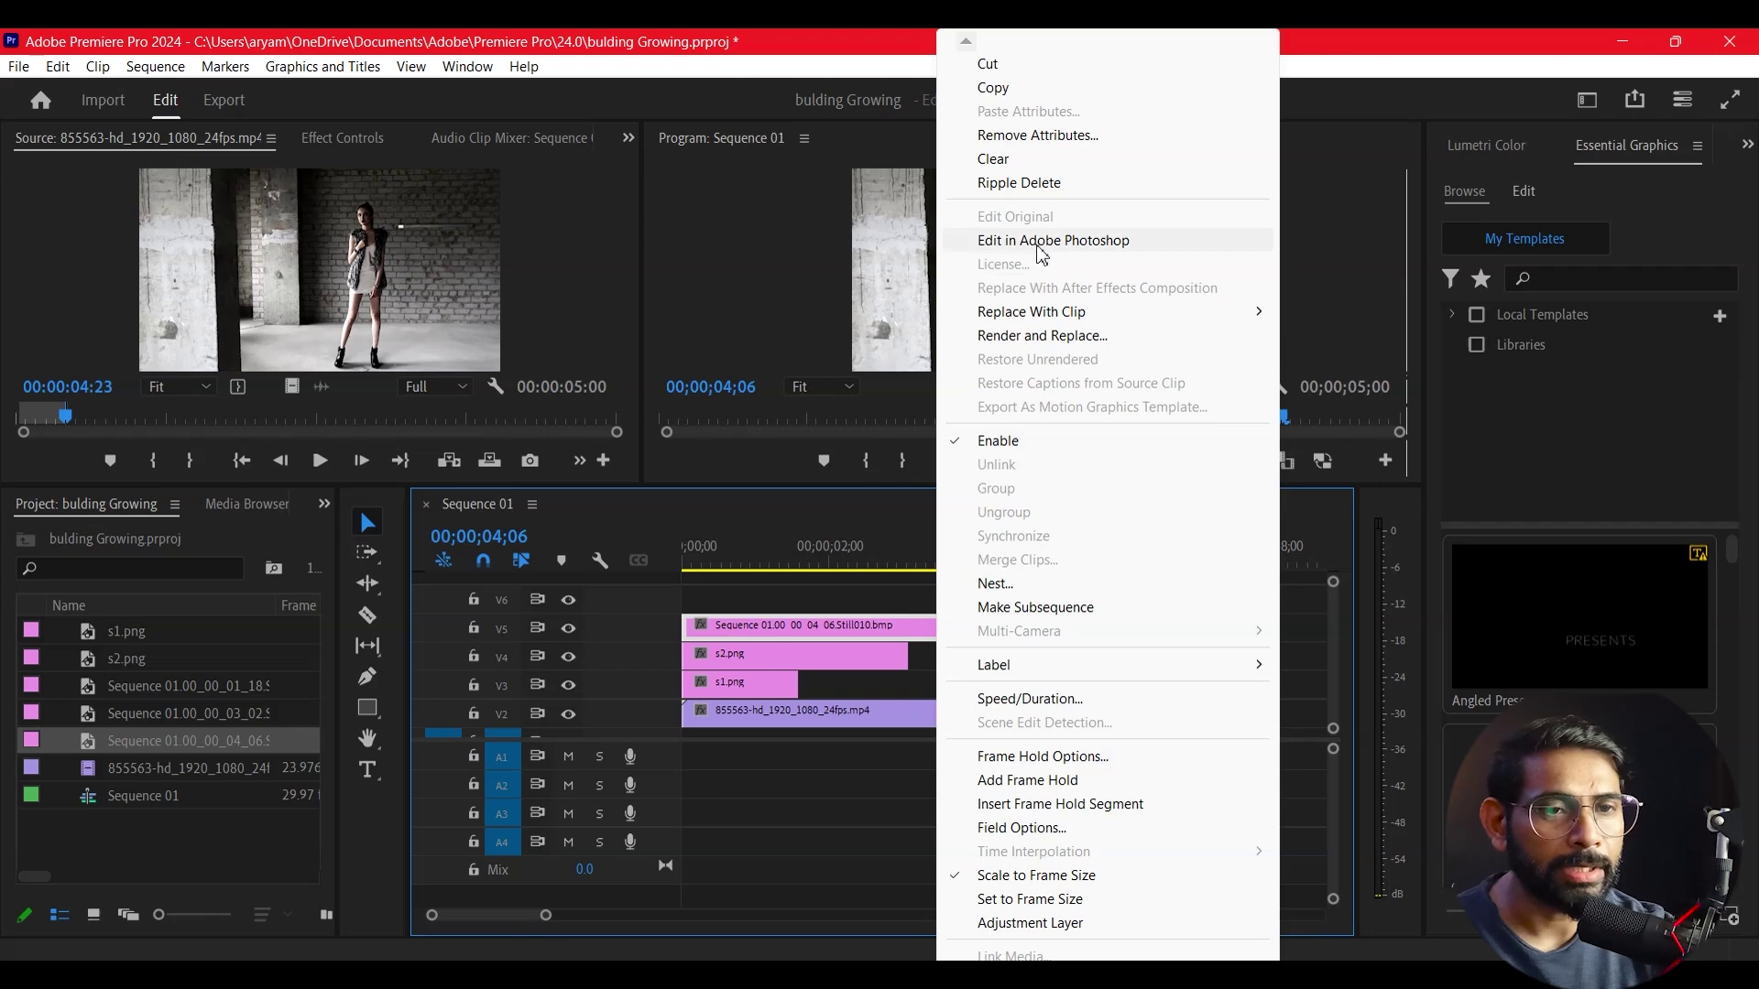
click(1041, 242)
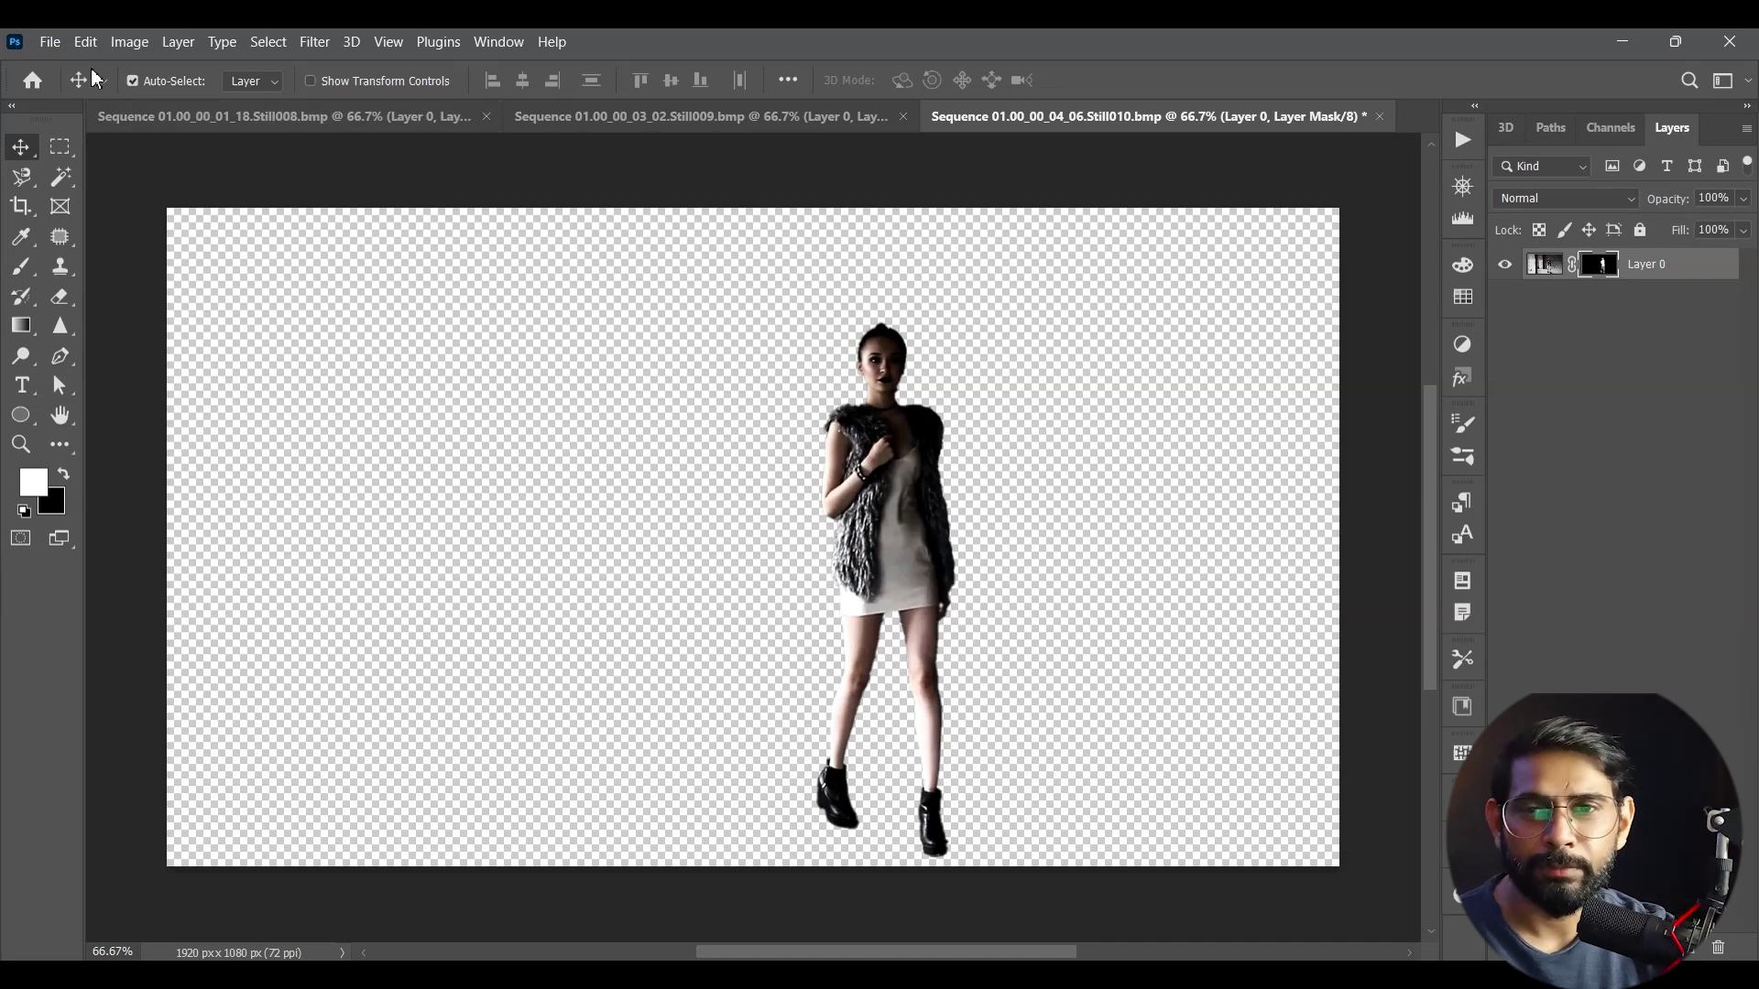
Step: Export the third cutout as a PNG named s3 to the Desktop folder
click(85, 41)
mouse_move(64, 46)
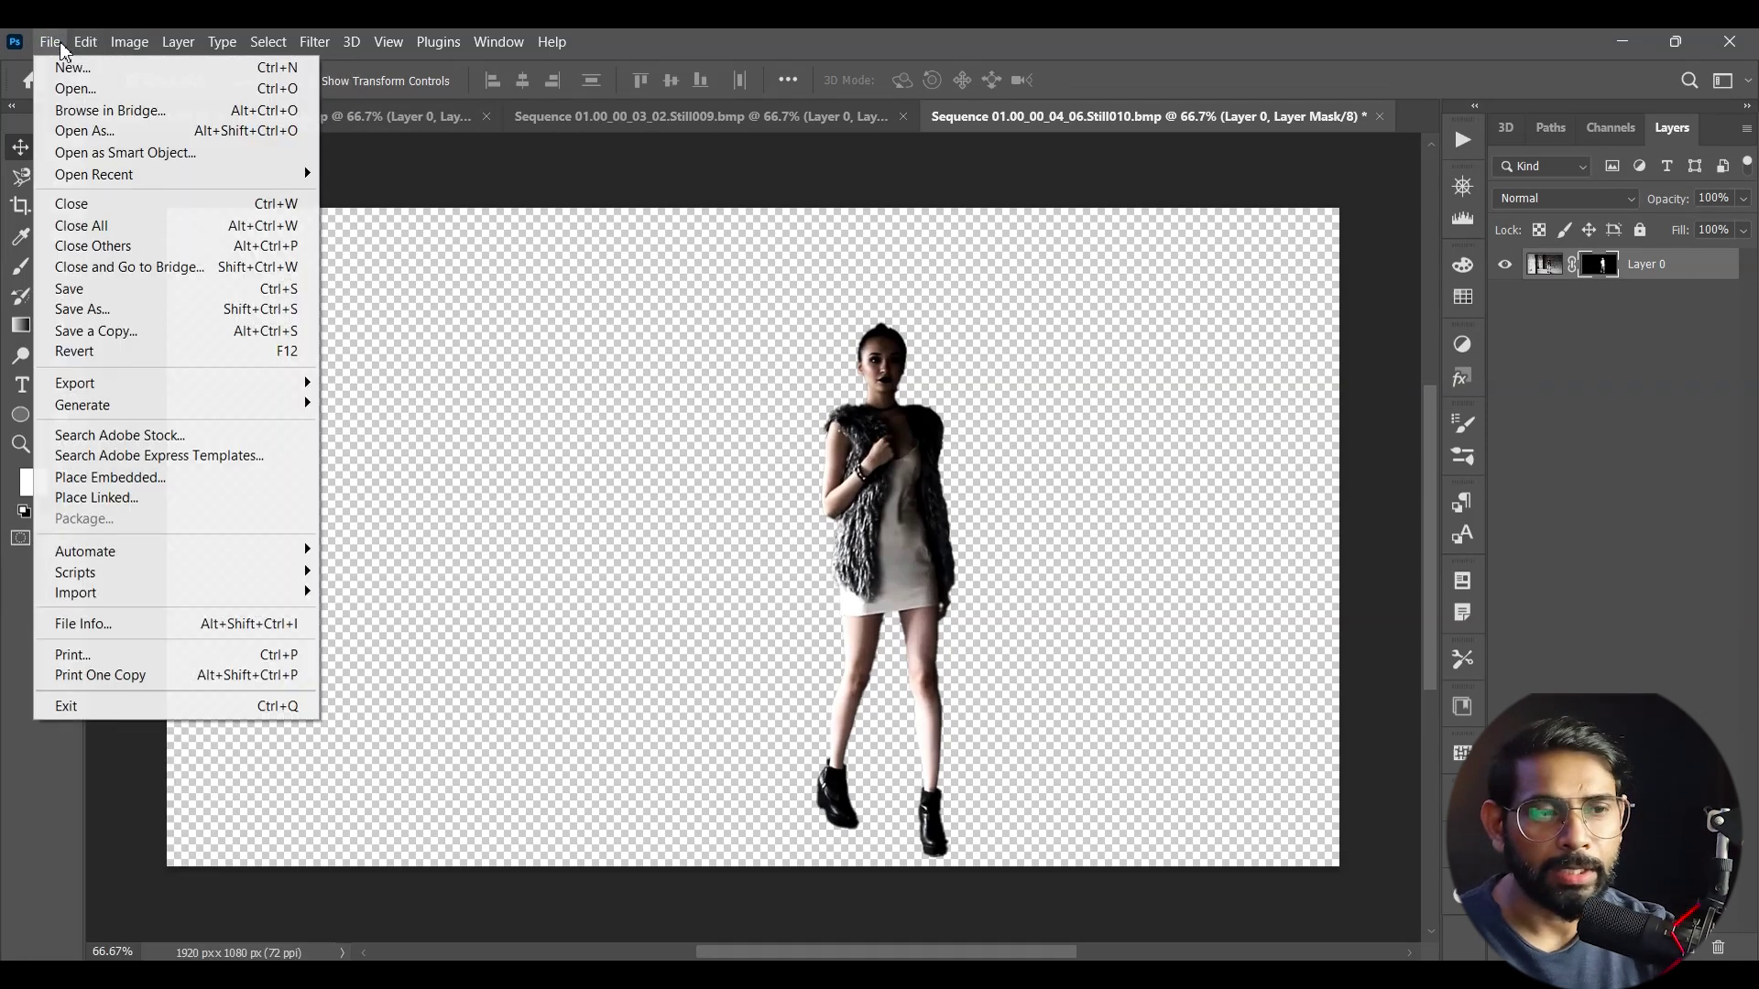
mouse_move(137, 385)
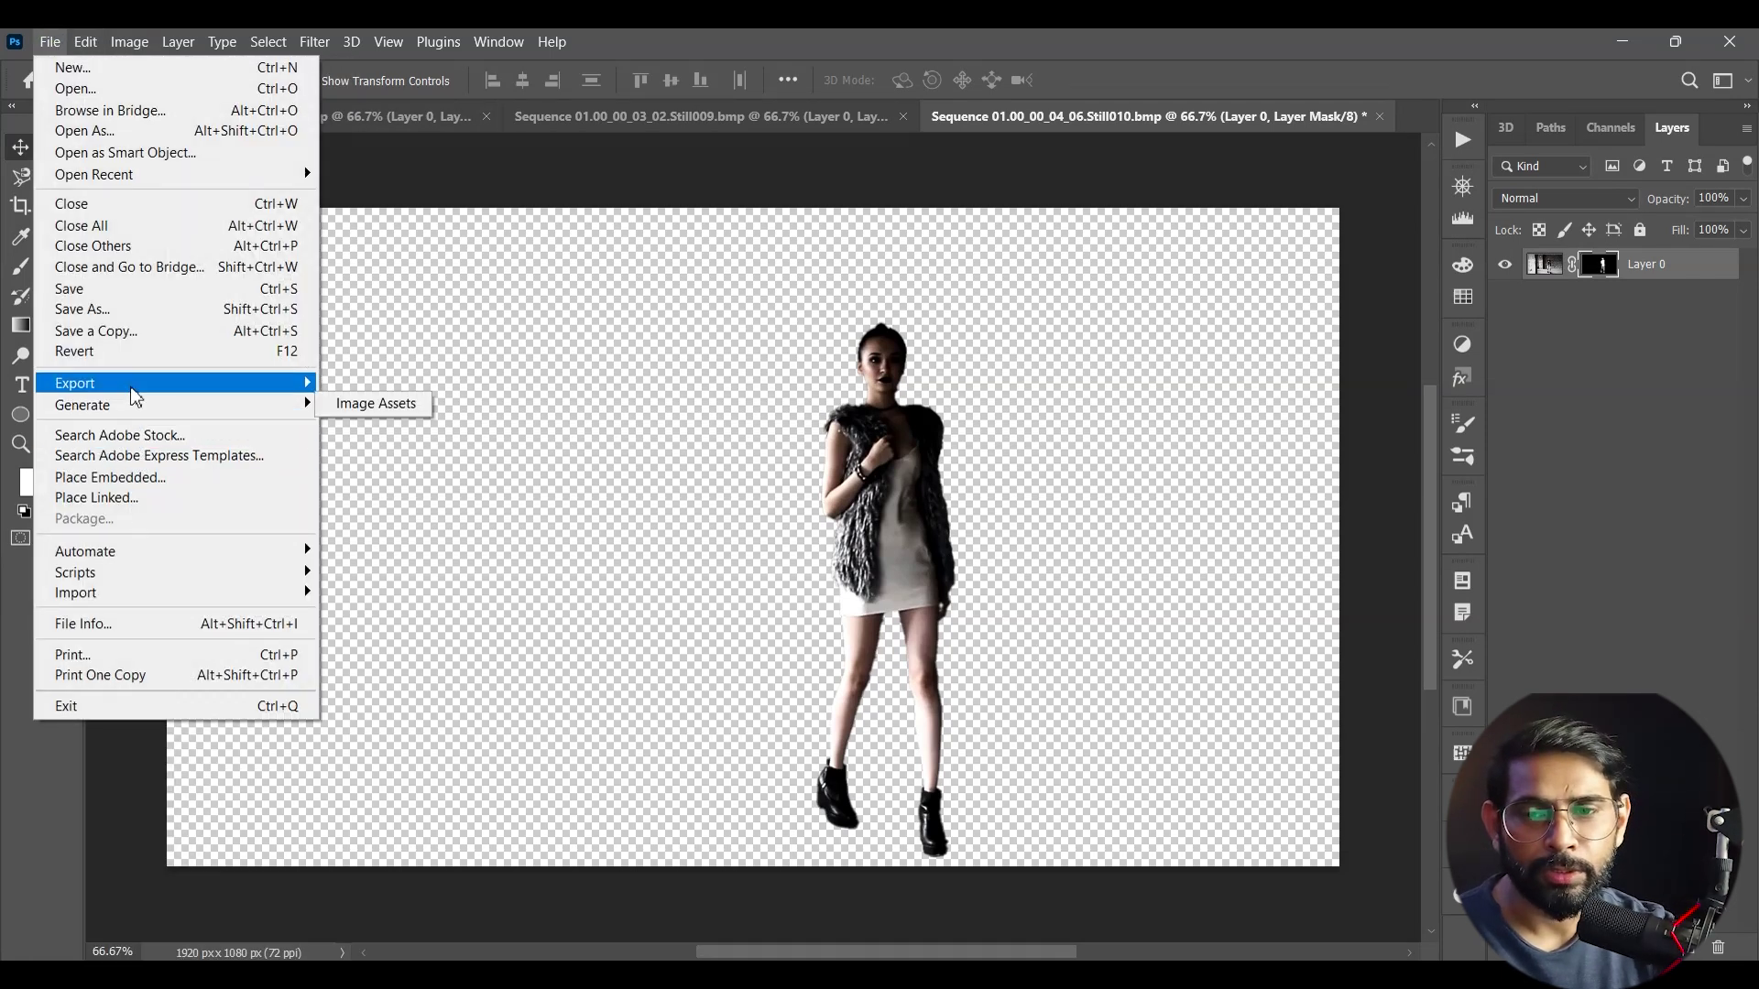
click(388, 385)
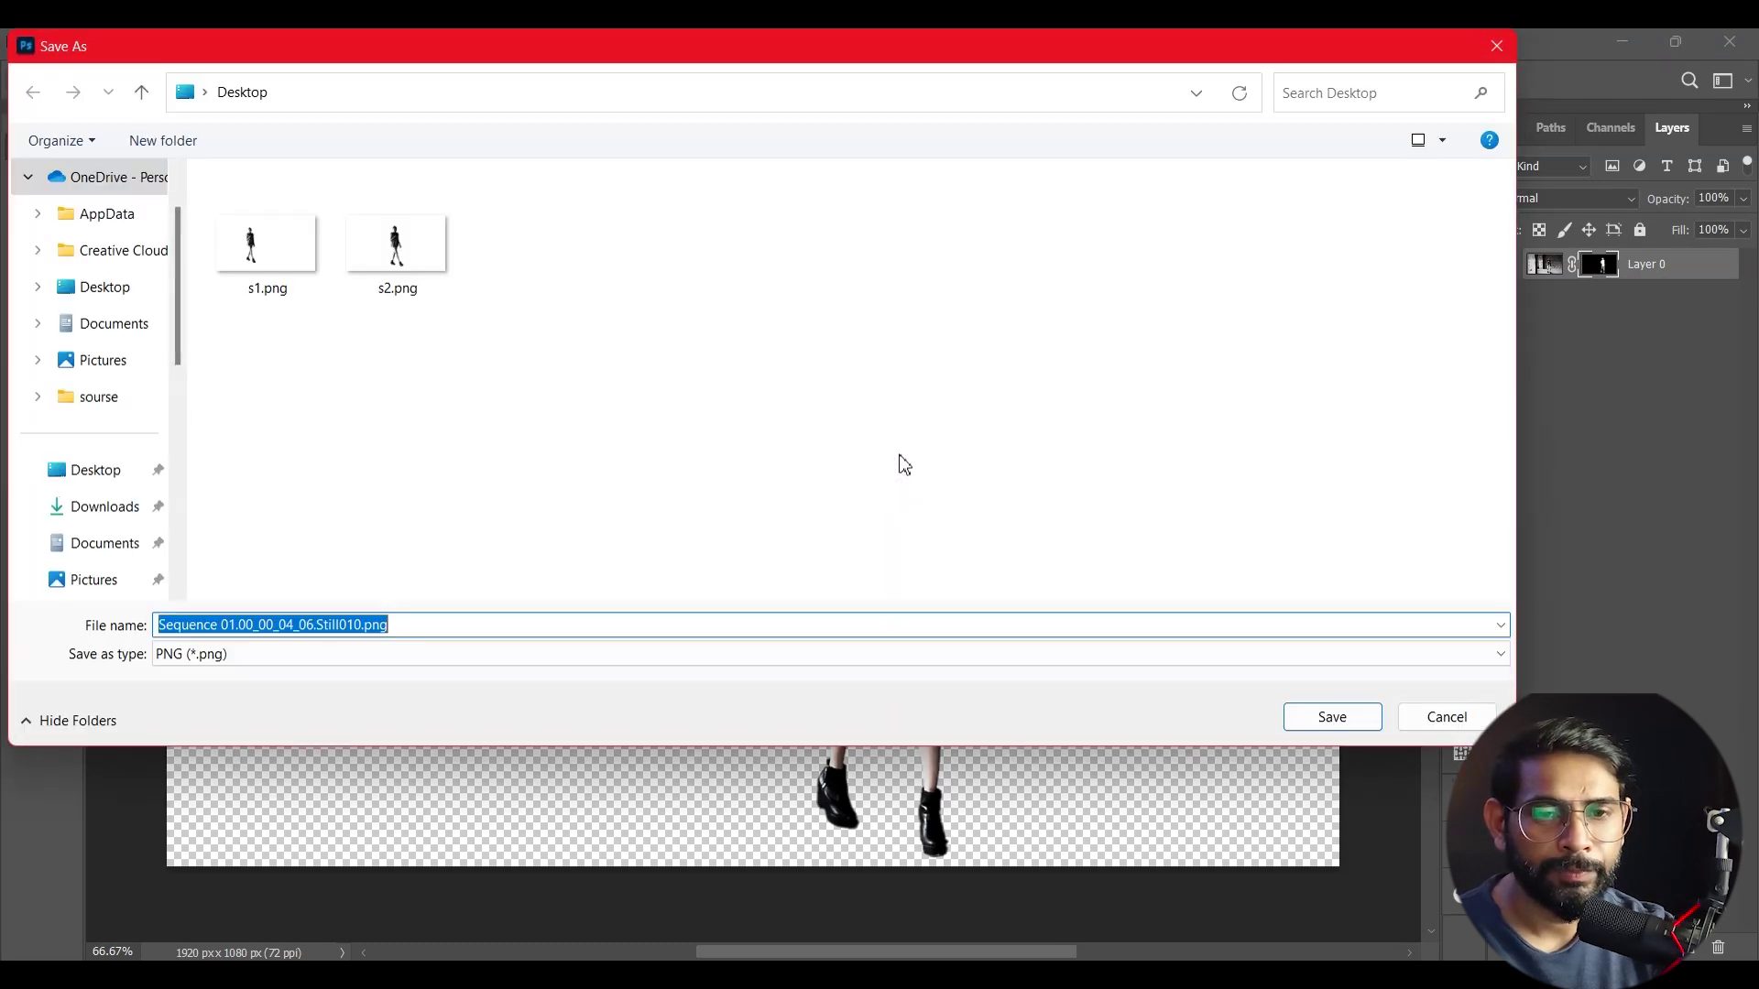
text(s3)
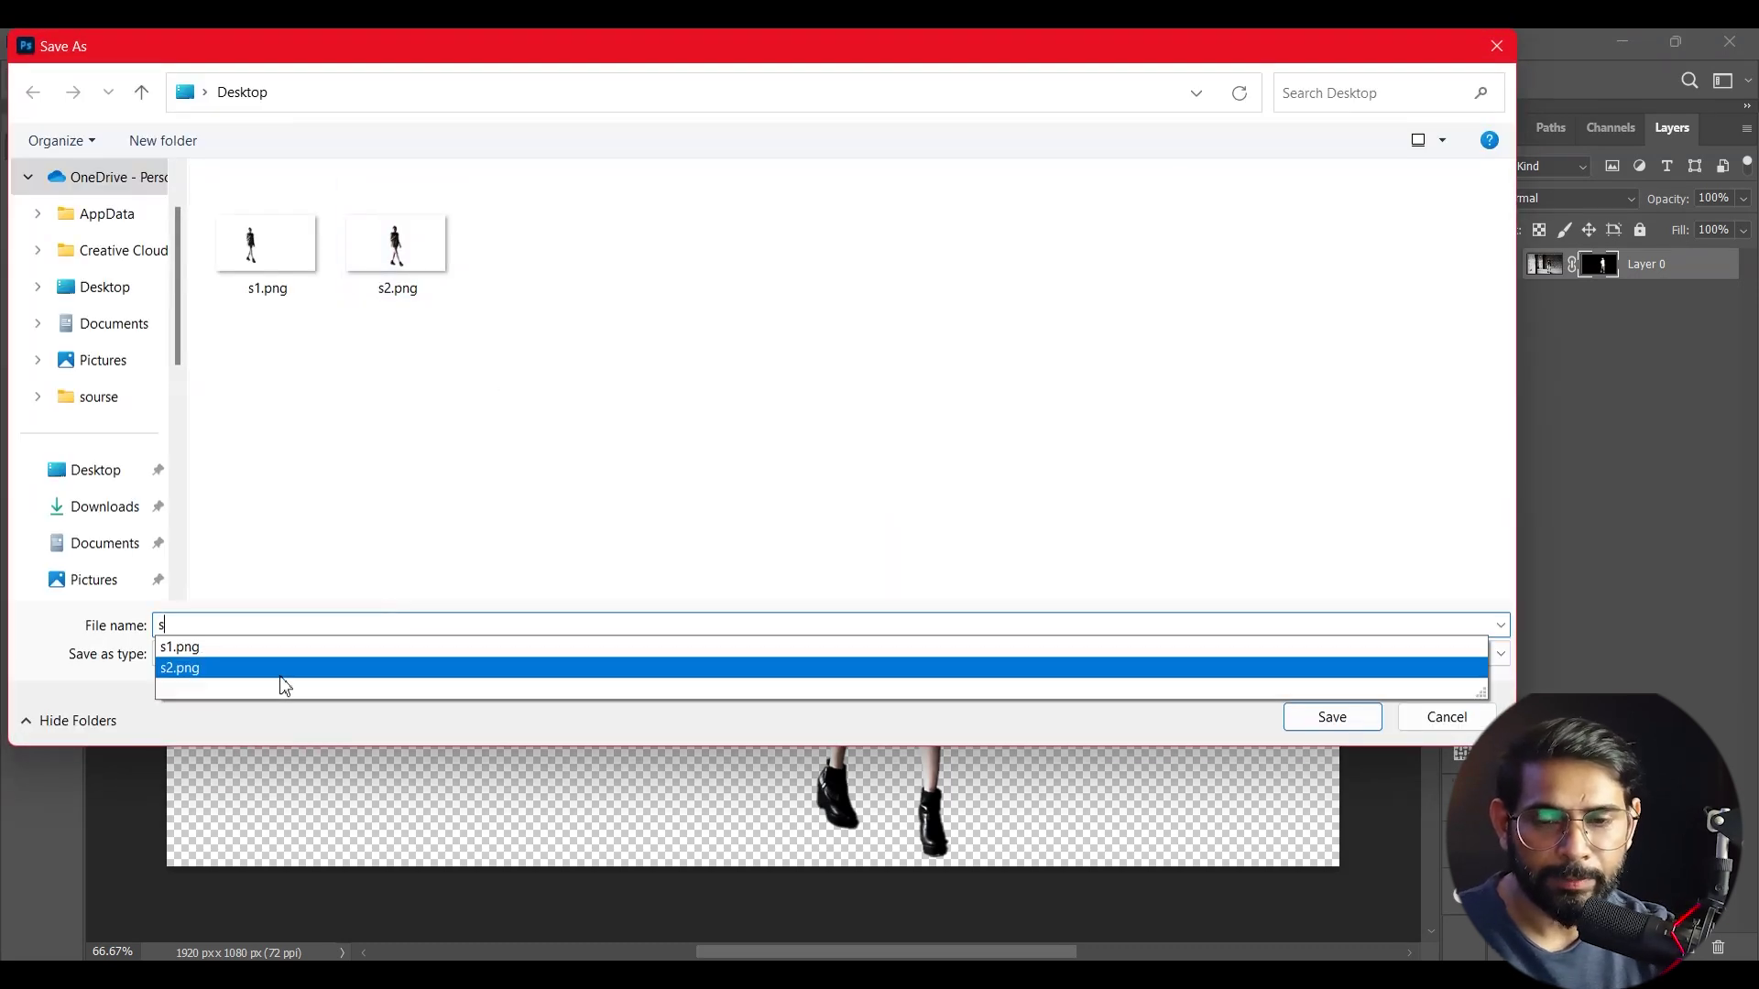
click(1306, 728)
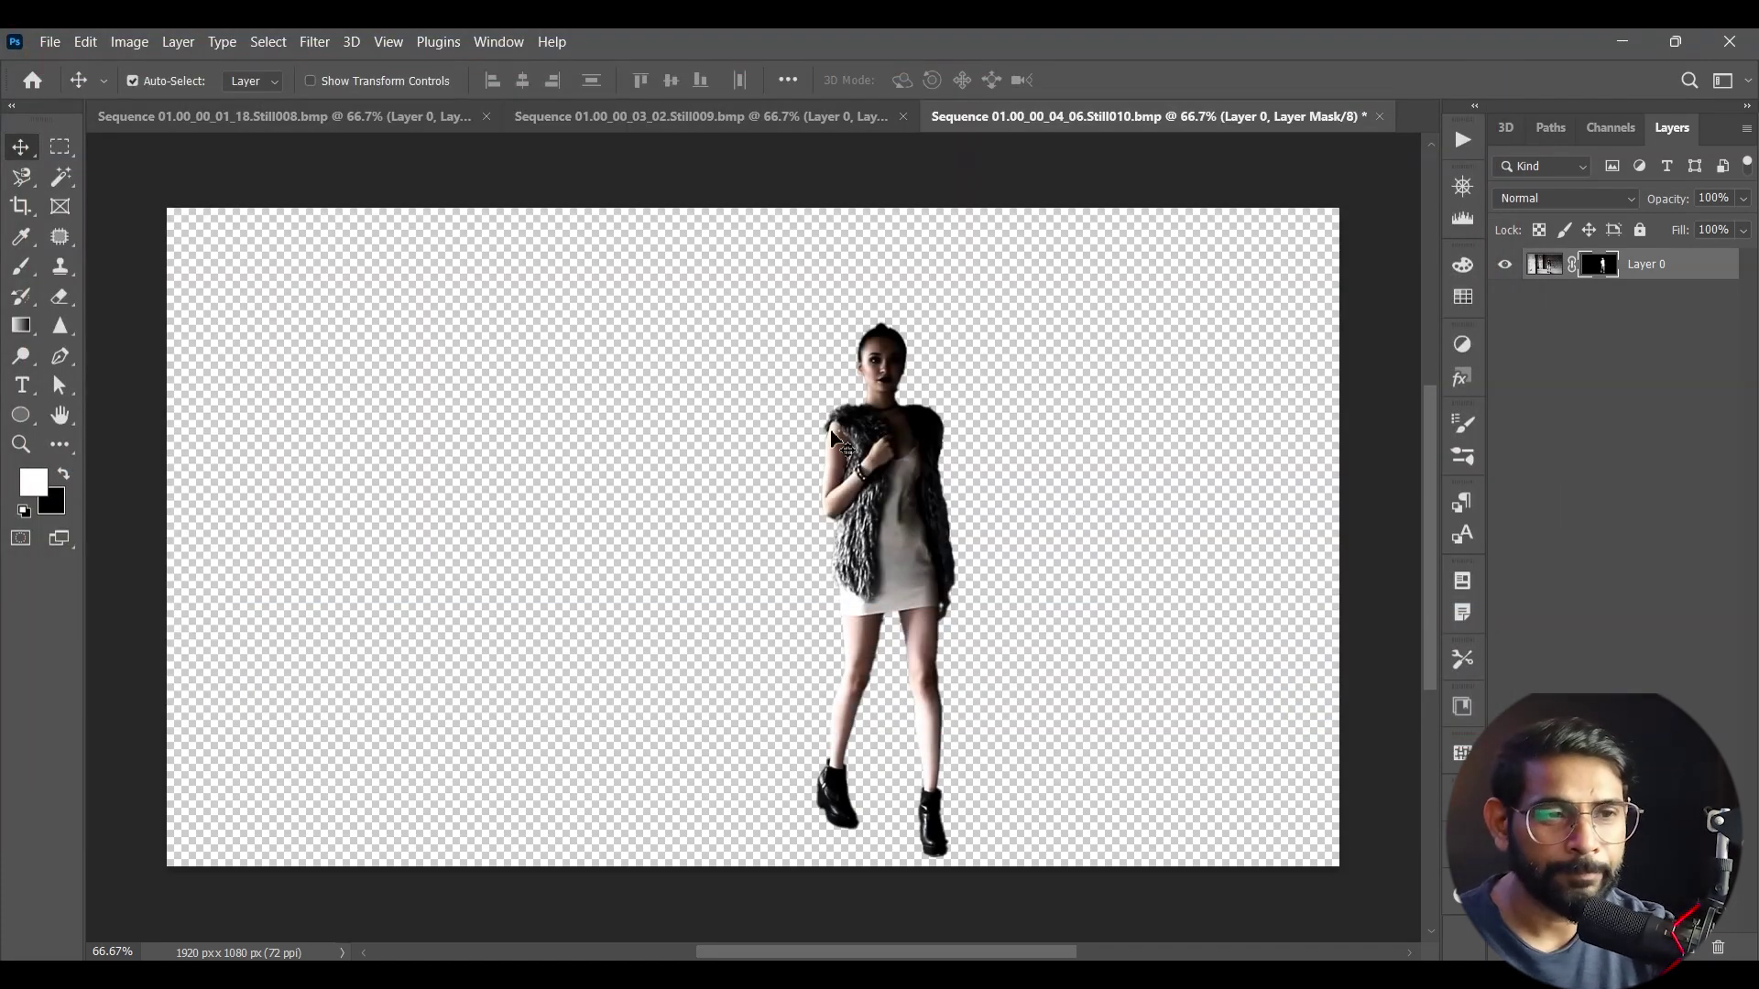
Step: Return to Premiere Pro and import s3.png from the Desktop into the project
click(1623, 41)
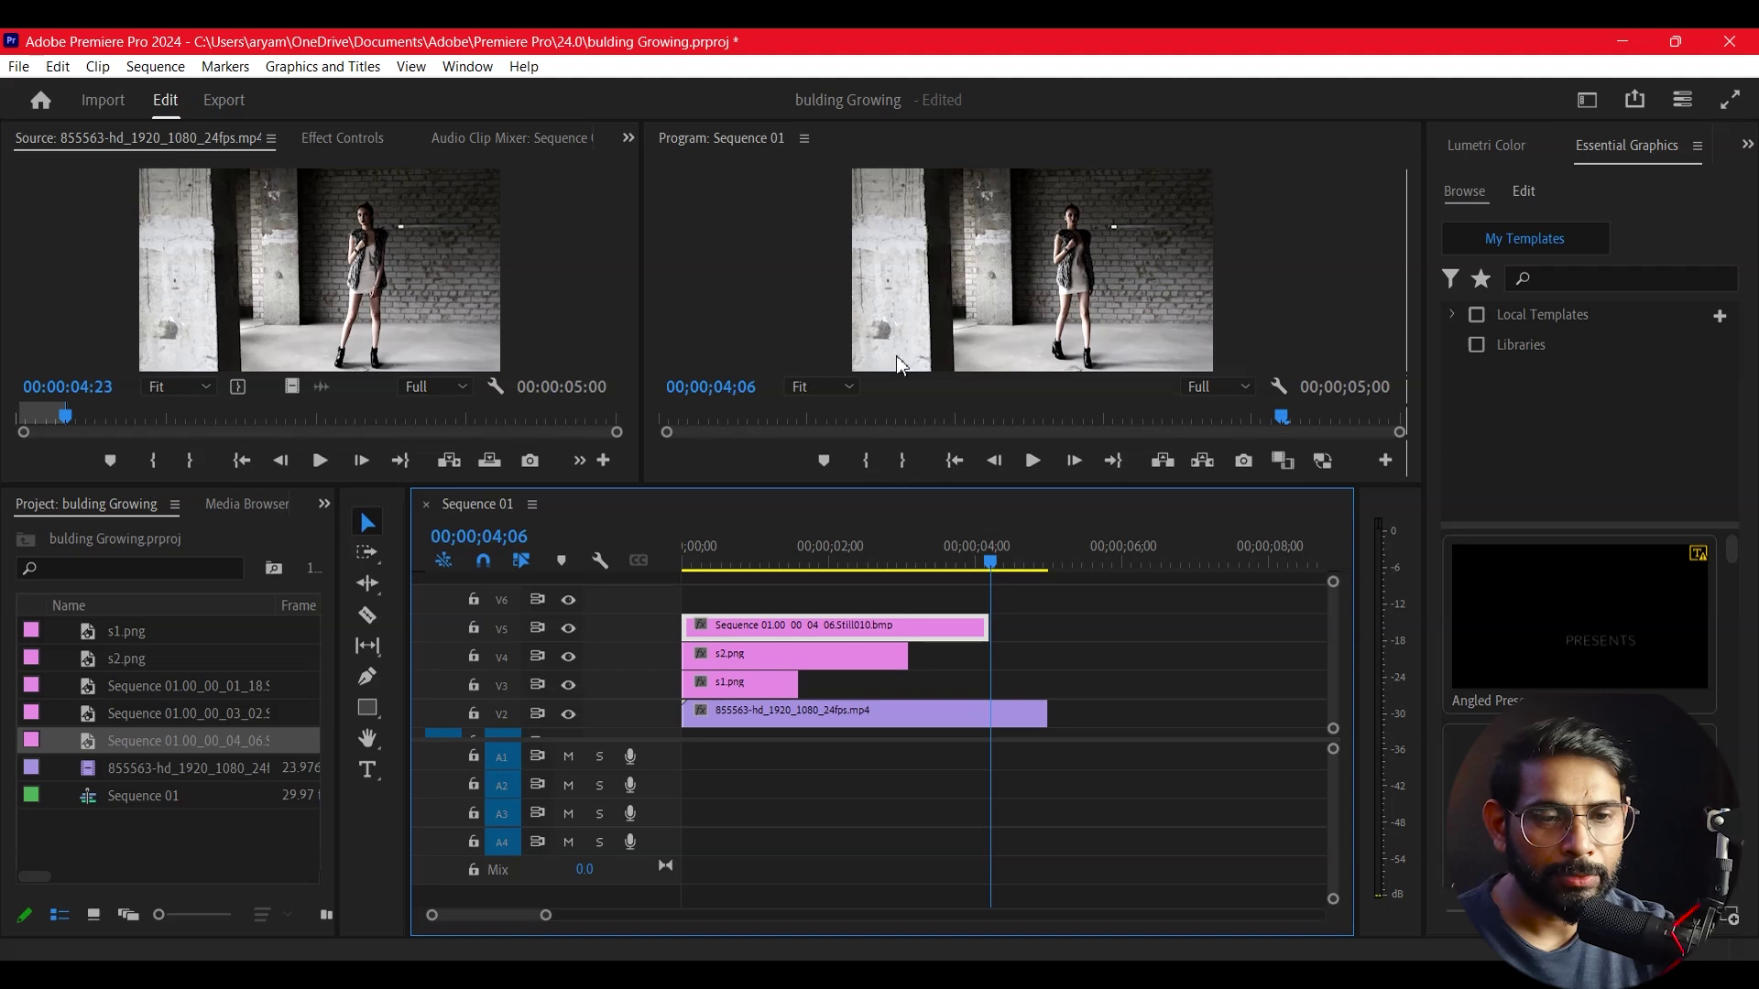
double_click(138, 840)
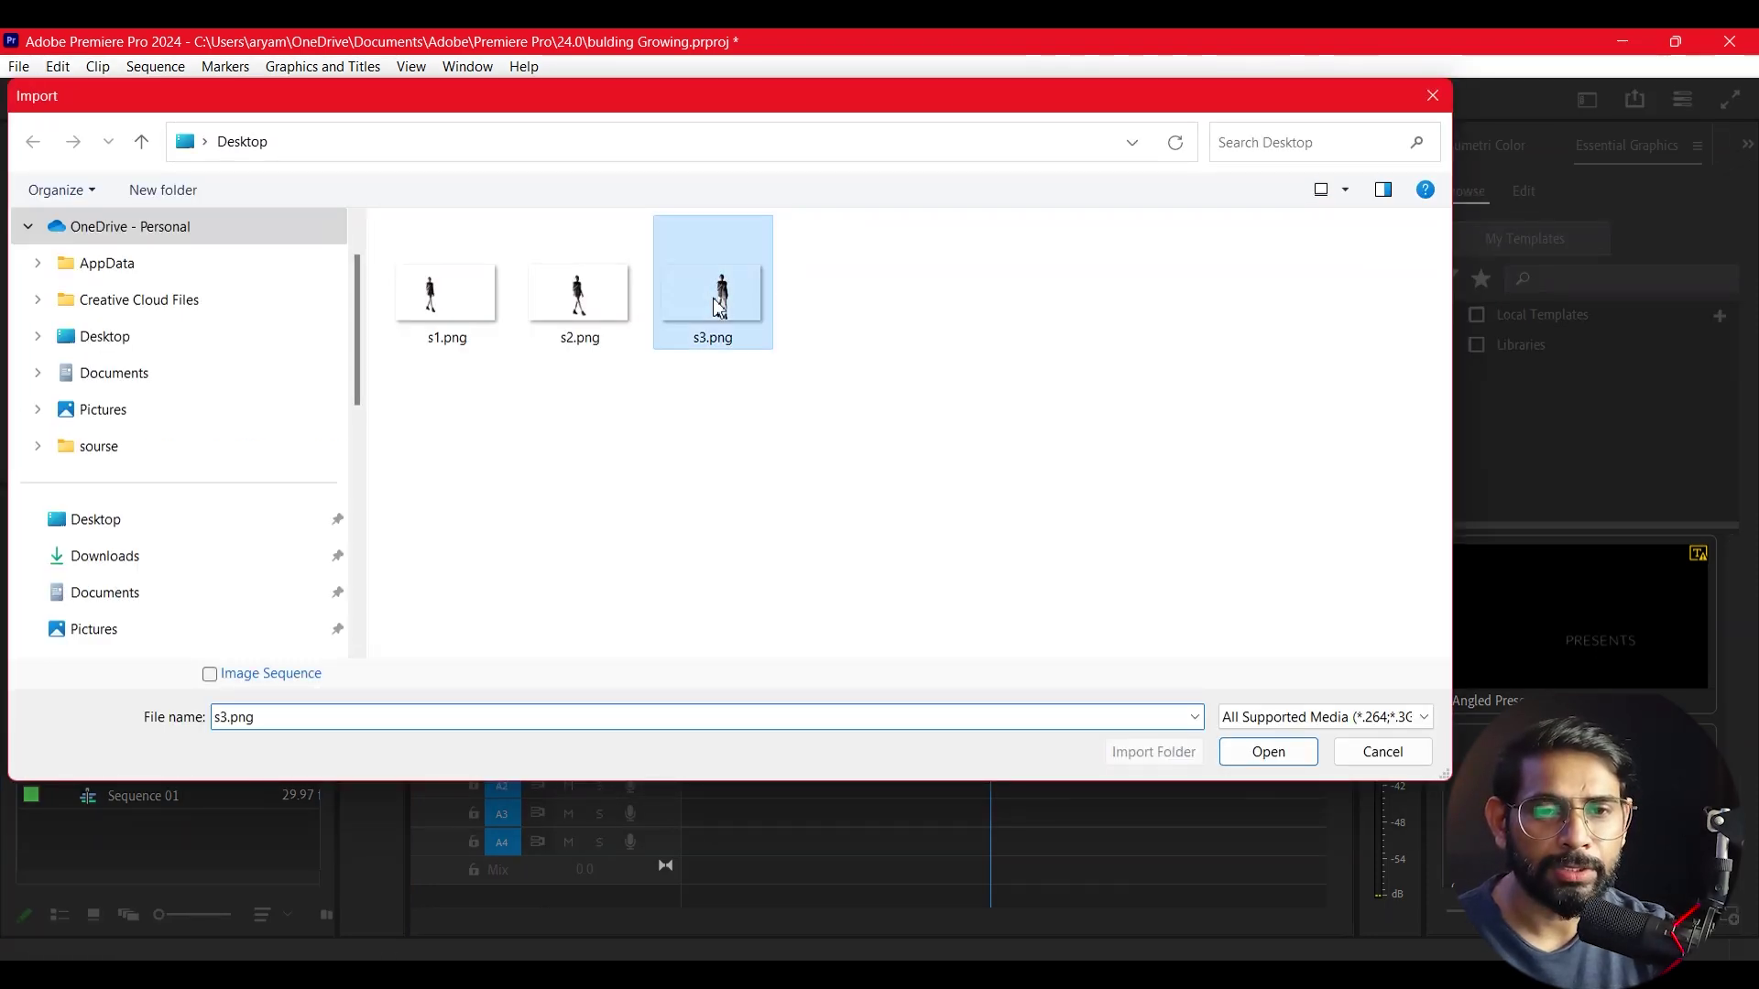
double_click(719, 294)
Step: Replace the third still on V5 with s3.png, running from the sequence start to 00;00;04;06
drag(1371, 719, 685, 597)
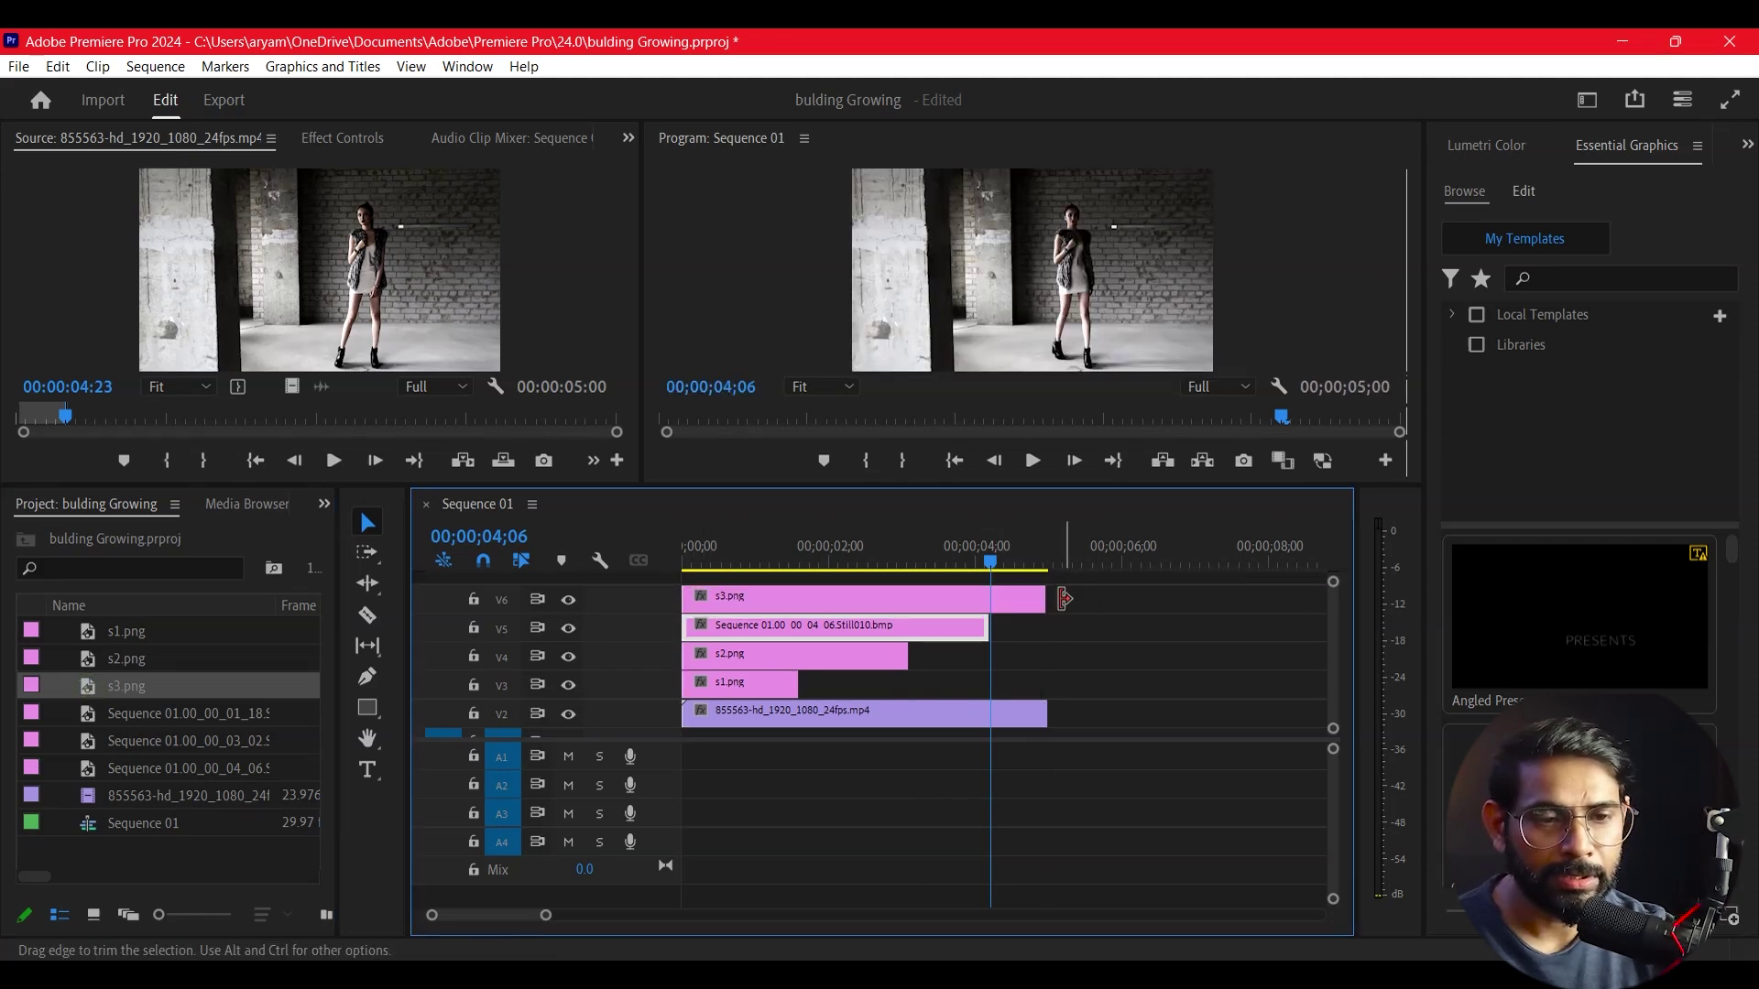
drag(1026, 597, 989, 597)
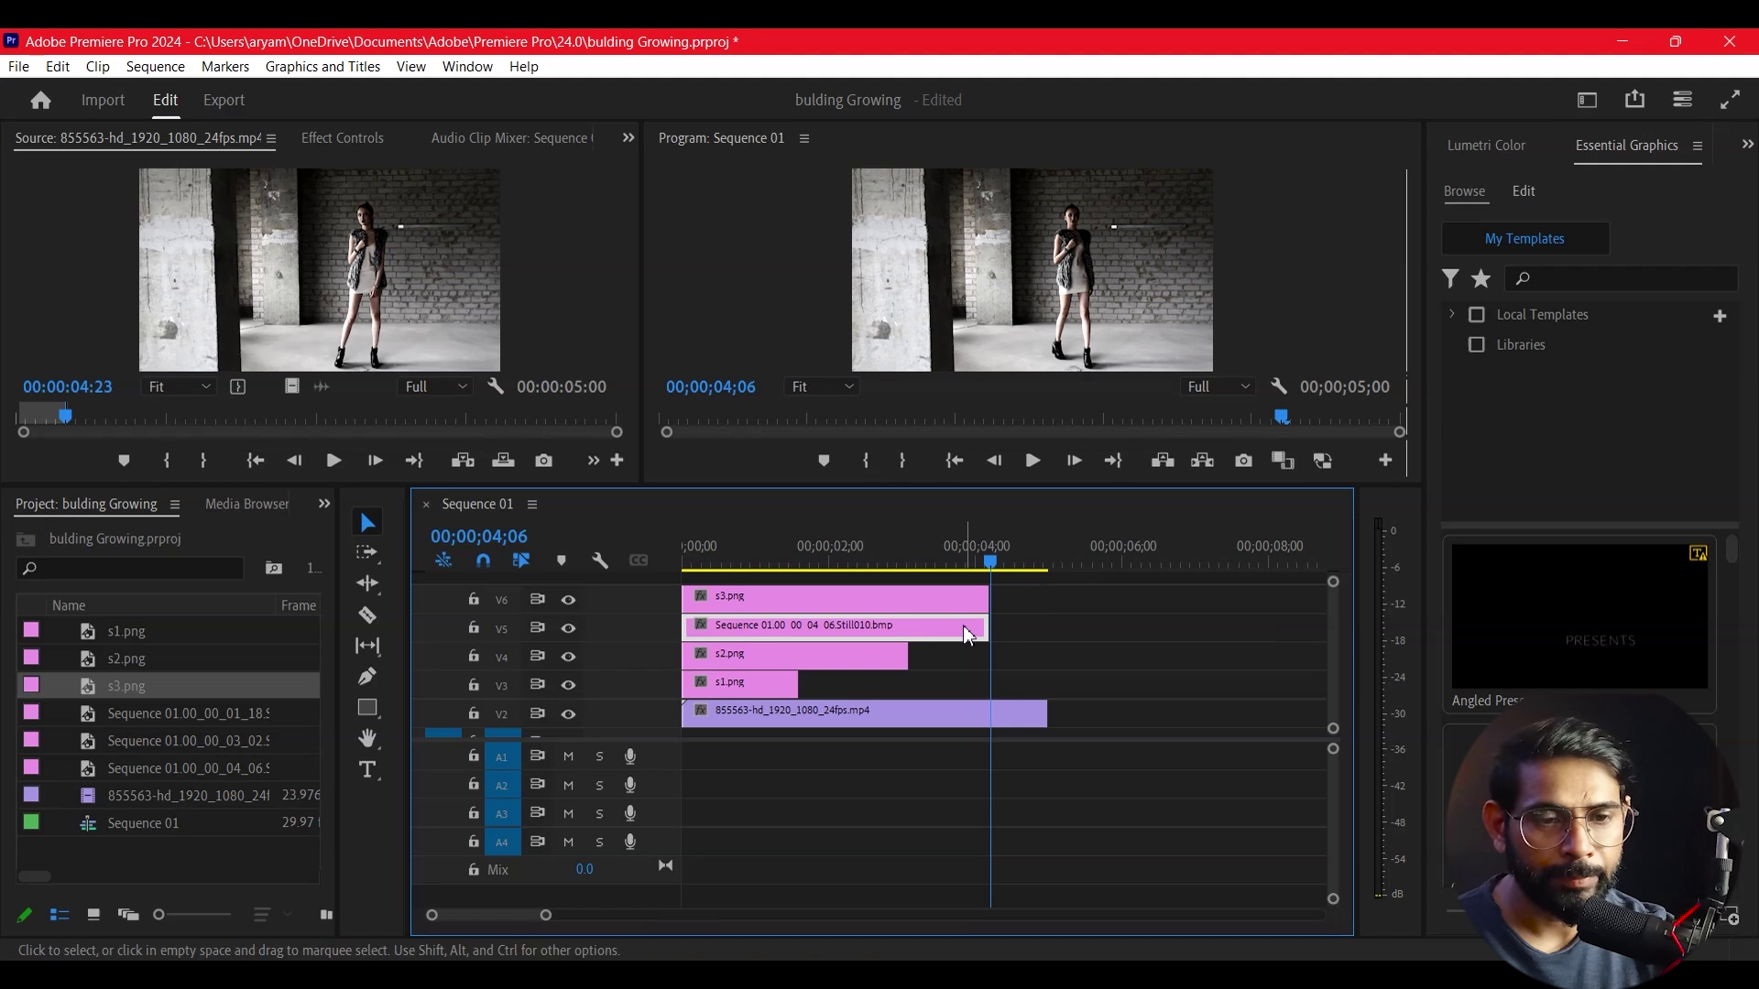
click(1096, 640)
drag(879, 605, 871, 629)
Step: Play the sequence full screen from the start to check the three frozen clones
drag(956, 556, 684, 556)
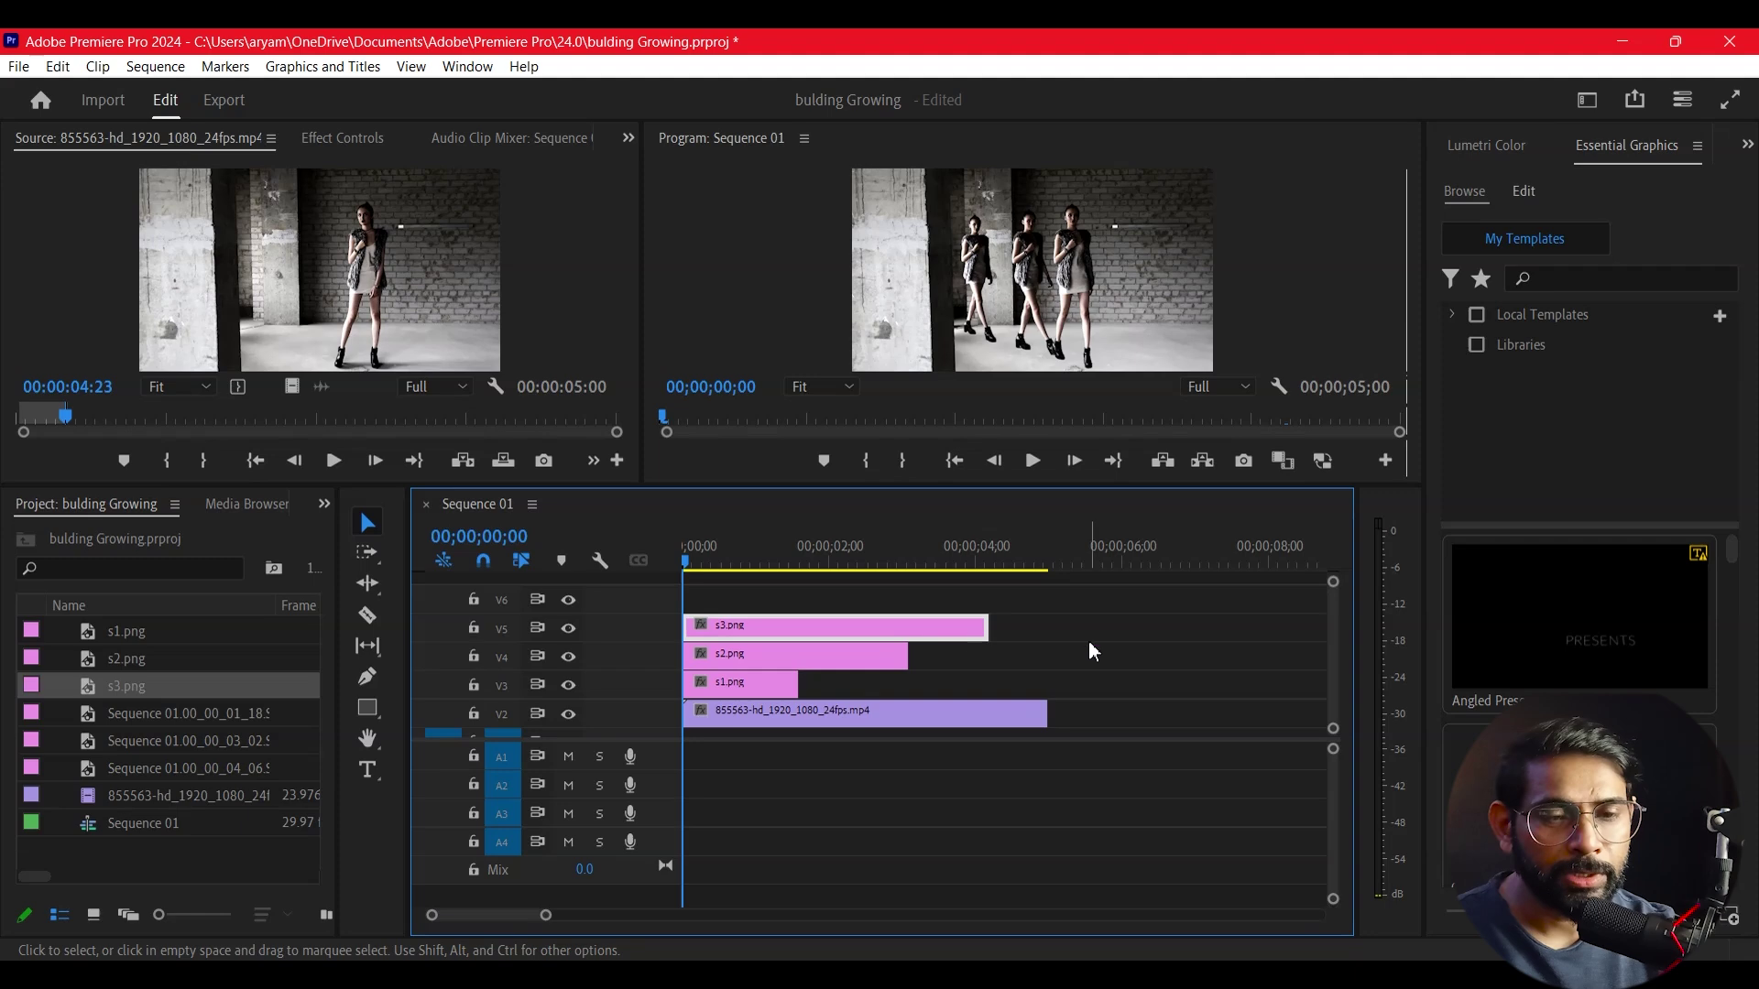
key(ctrl+grave)
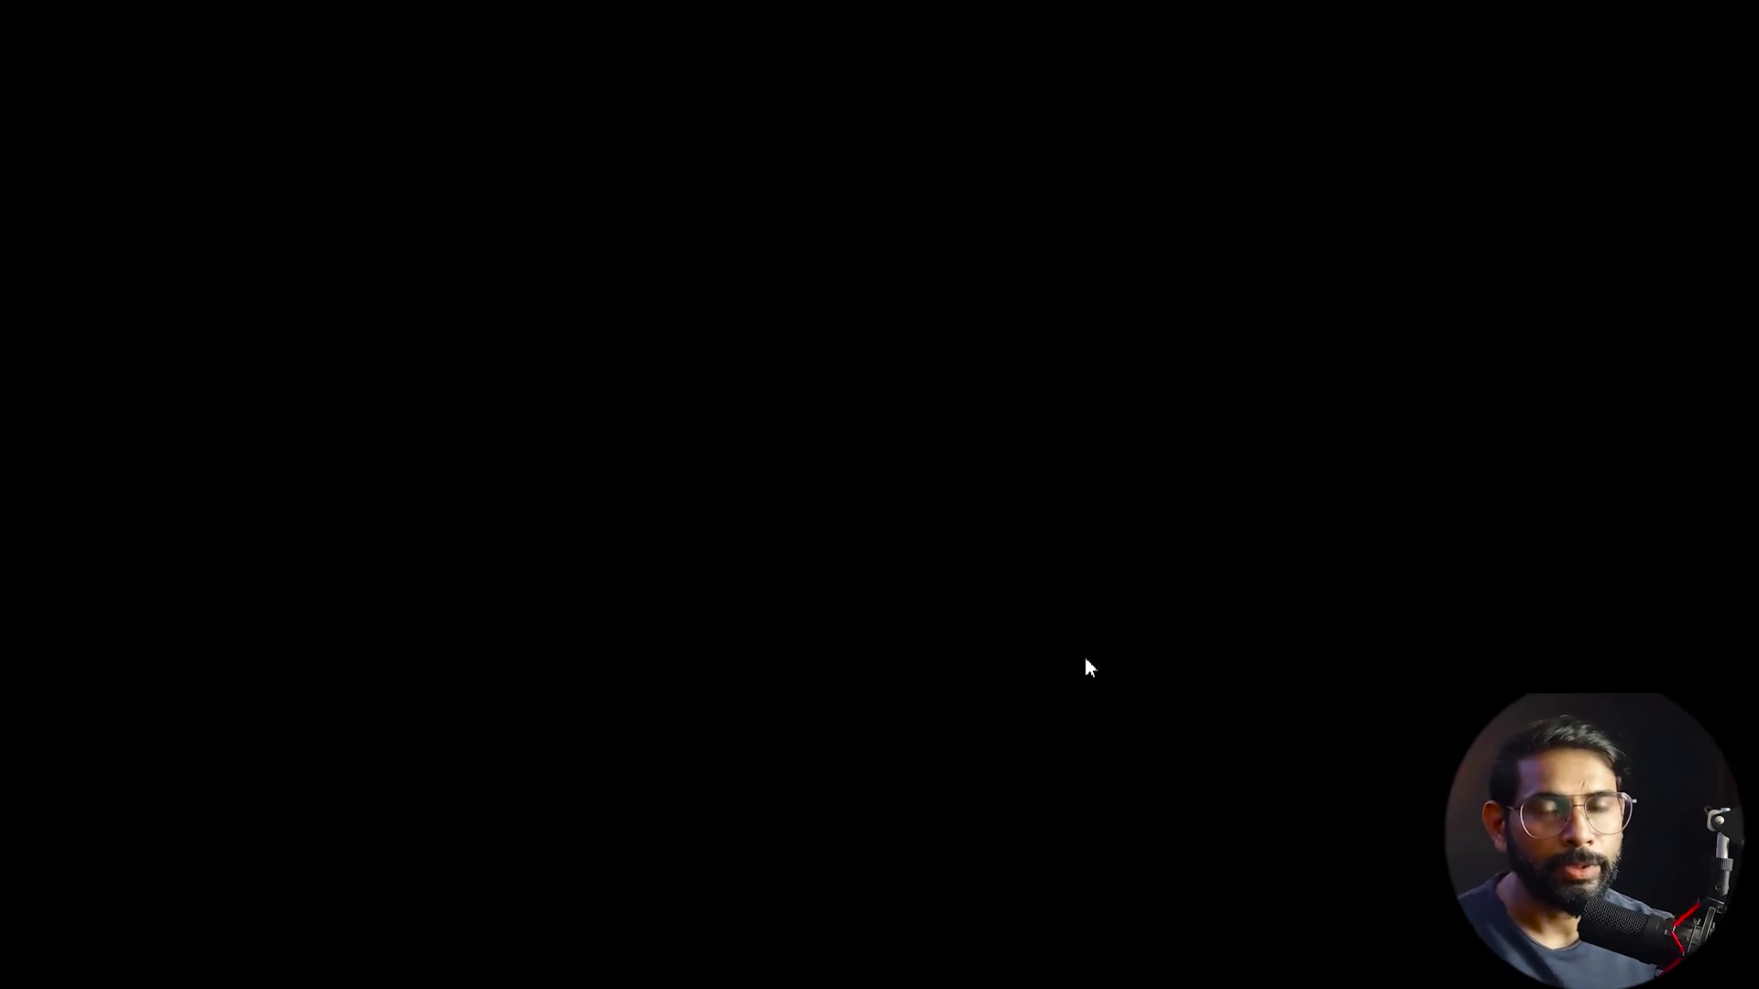
key(space)
key(Escape)
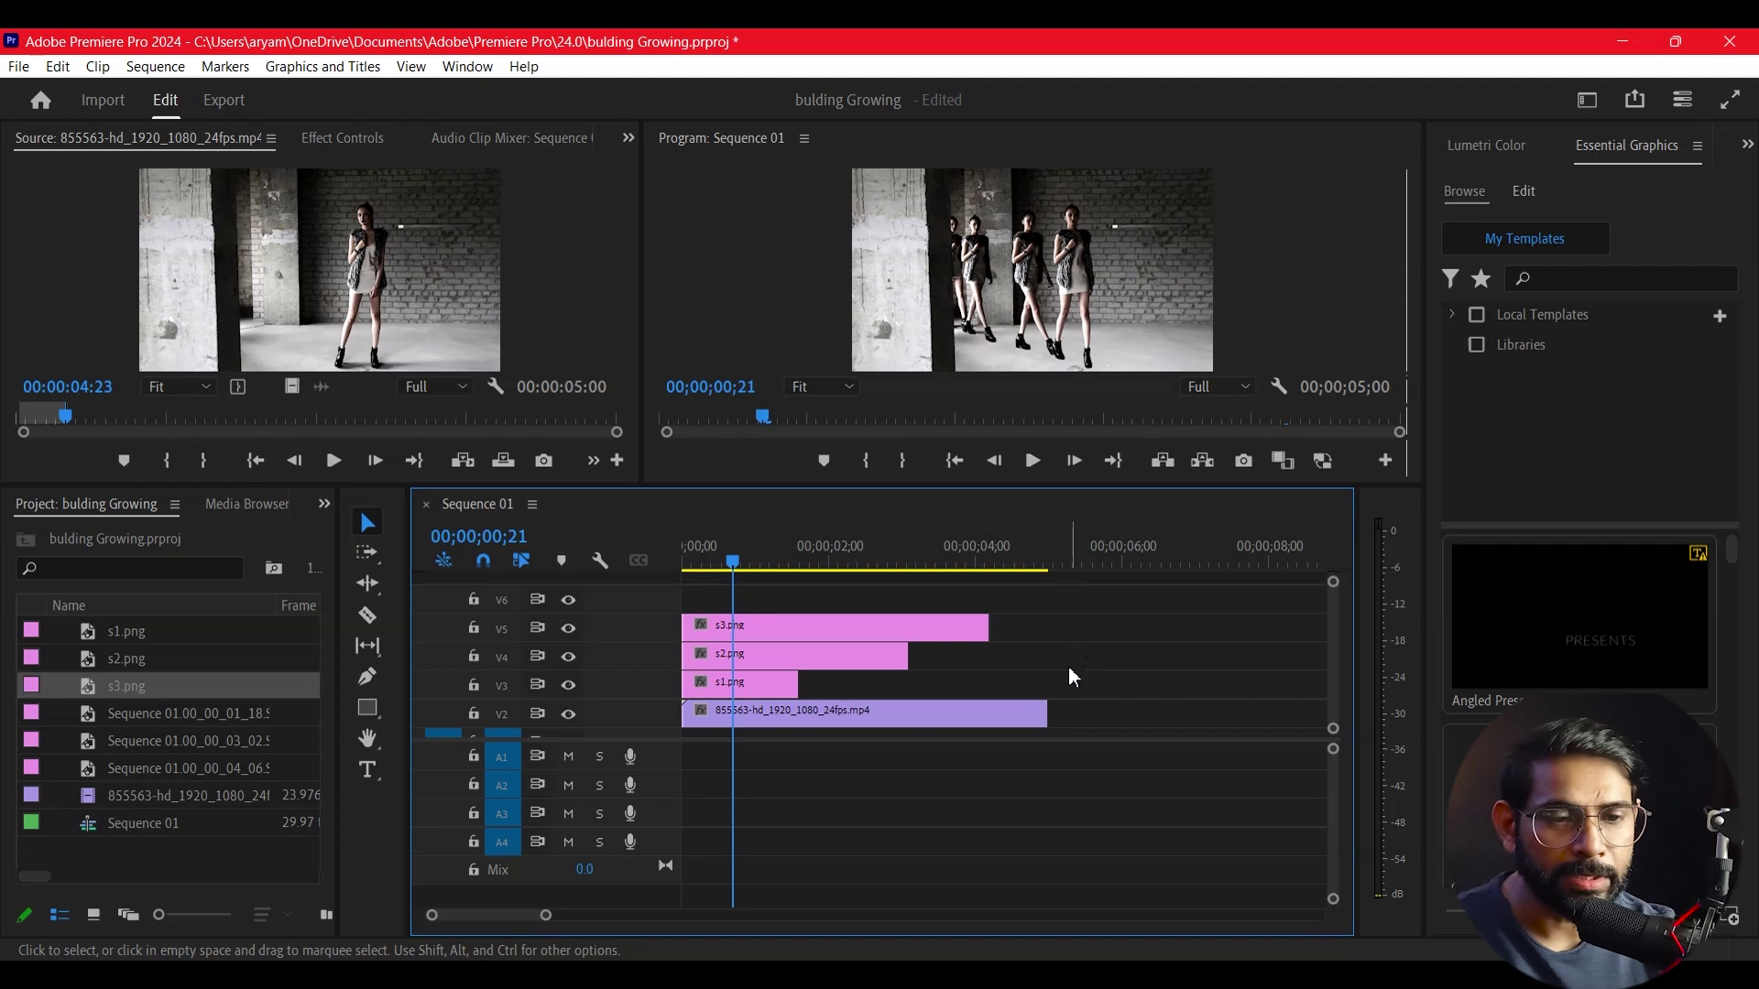
Step: Extend the end of the video clip on V2 to 00;00;10;06 and play the whole sequence full screen
drag(1030, 710, 1248, 713)
key(ctrl+grave)
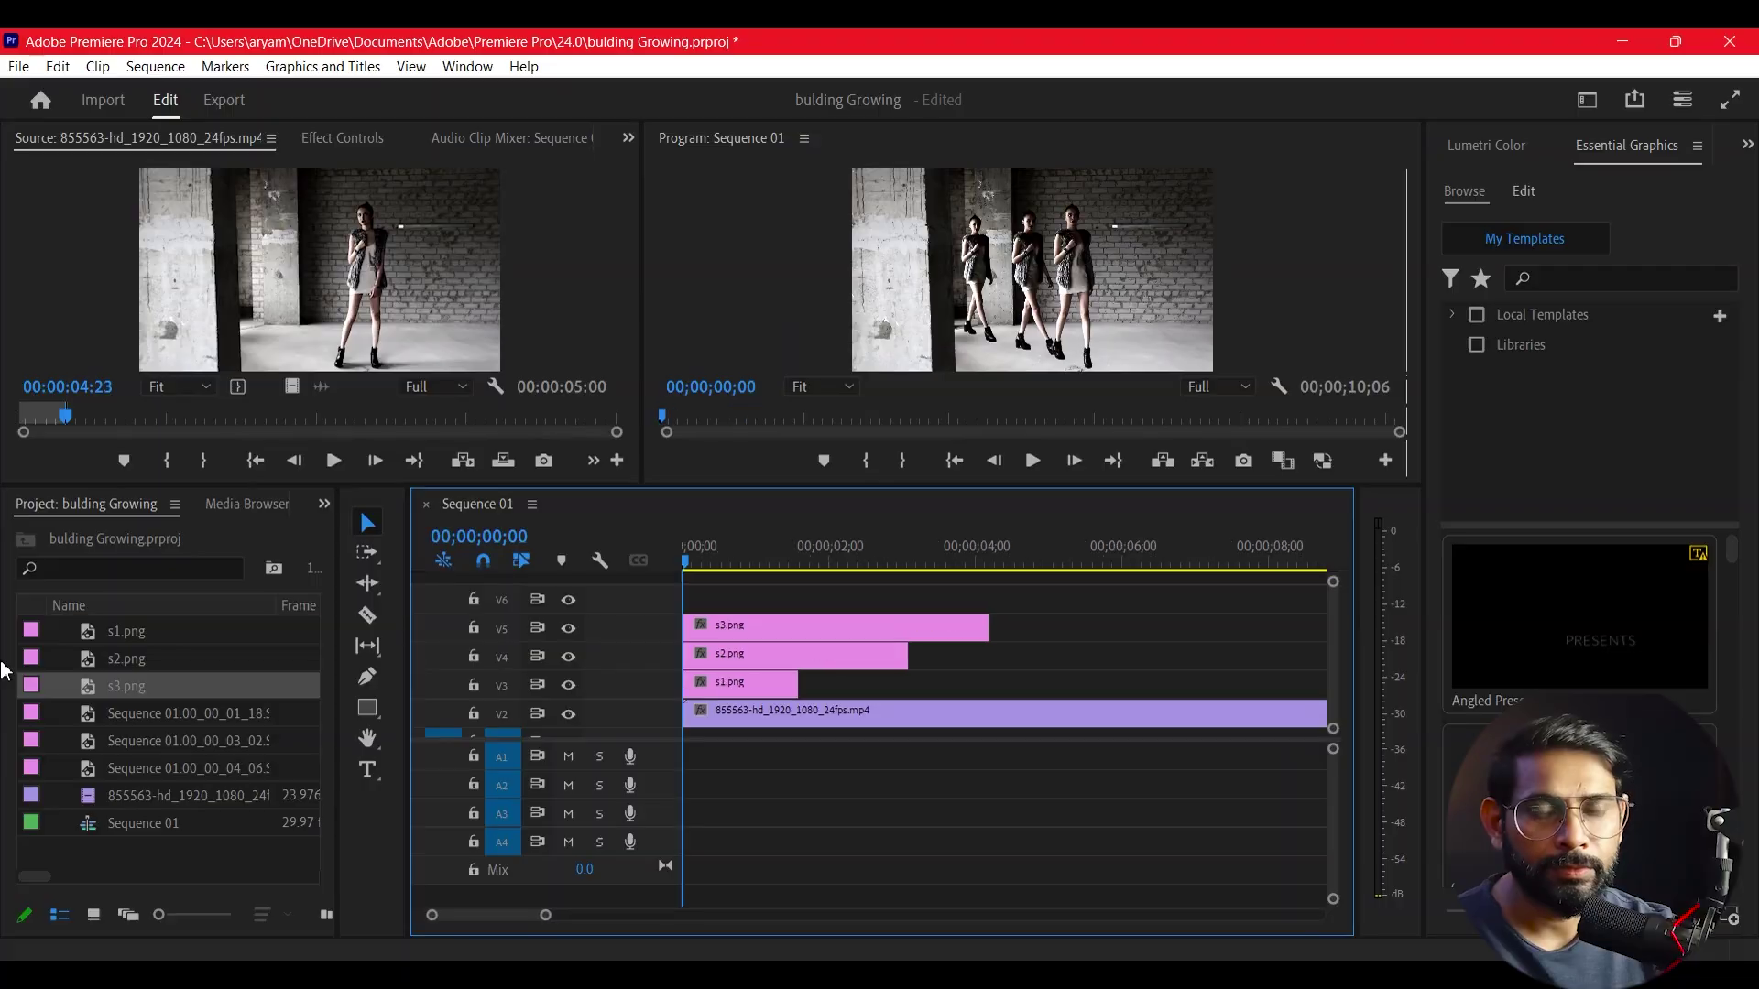
key(ctrl+grave)
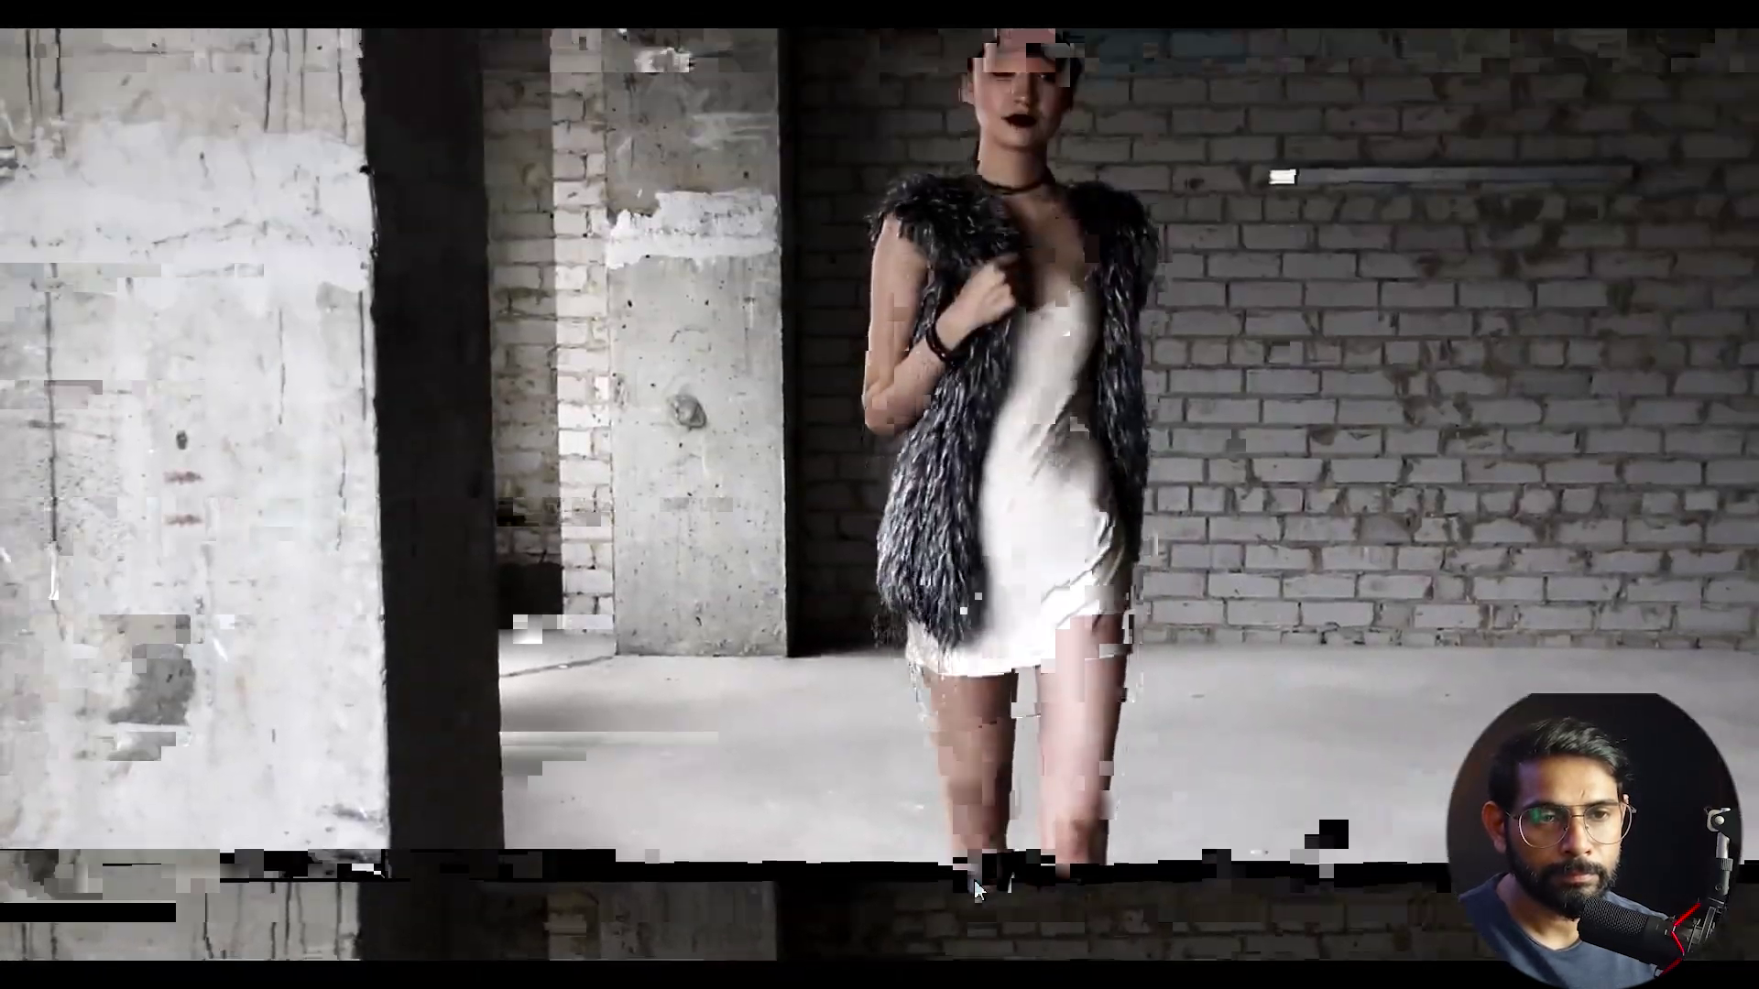
key(Escape)
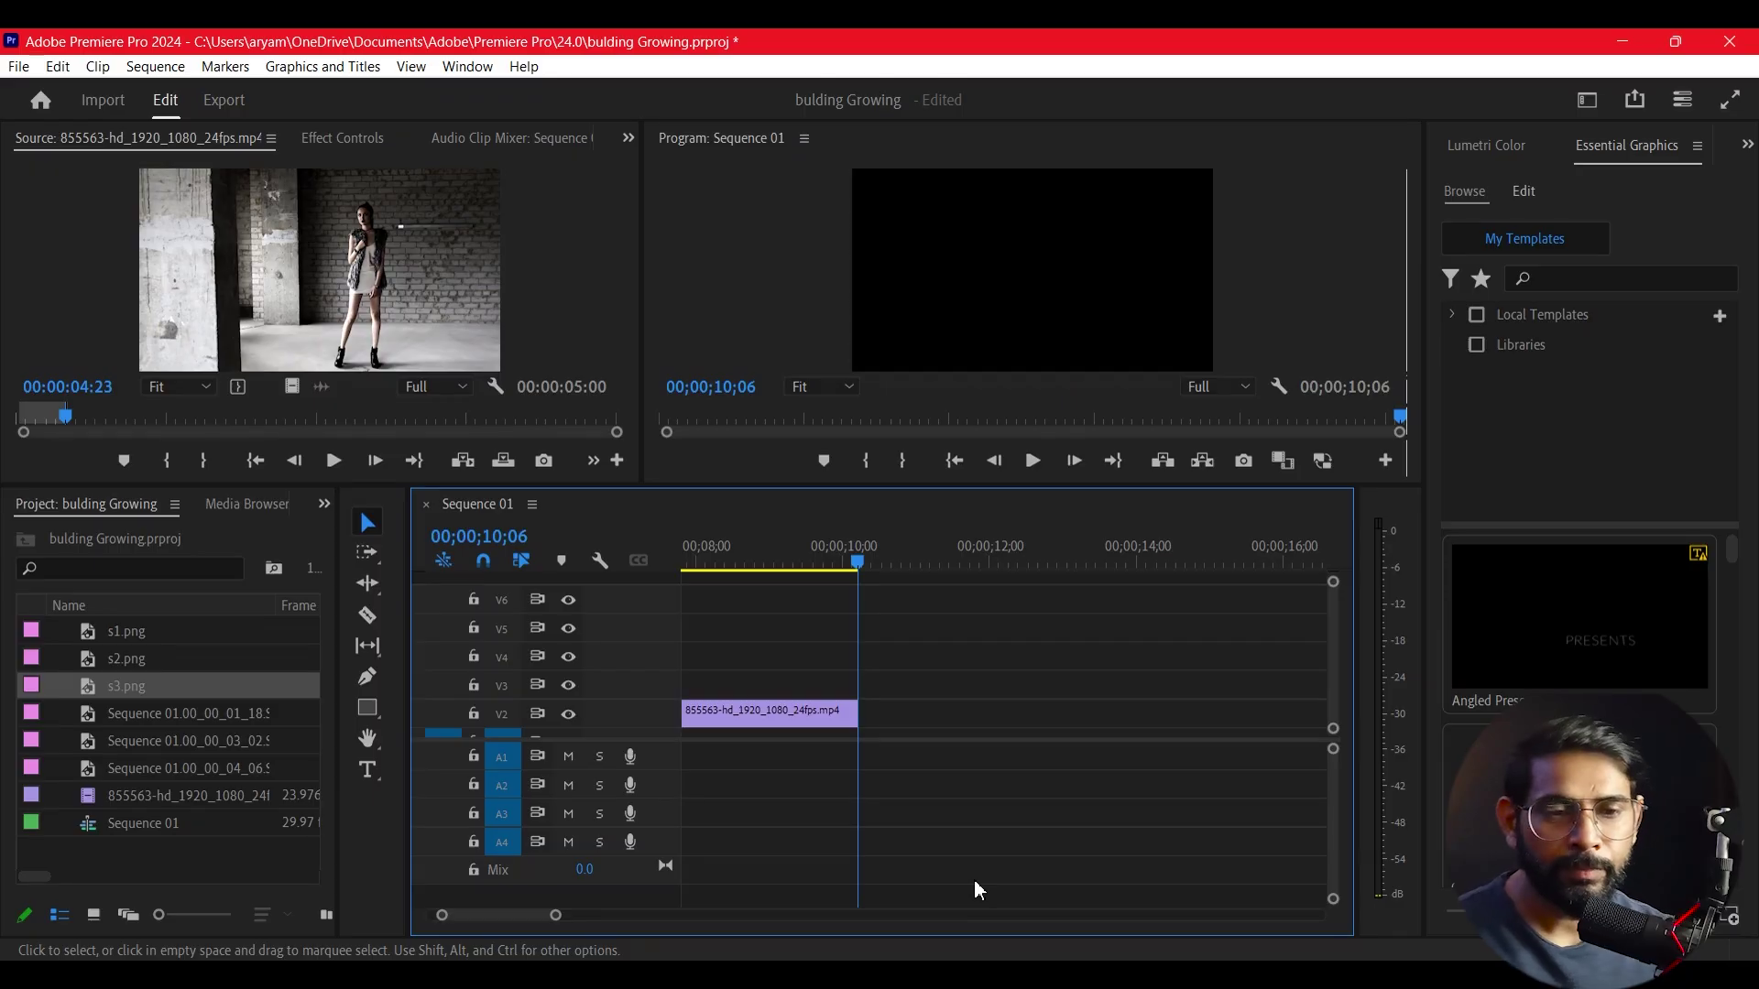